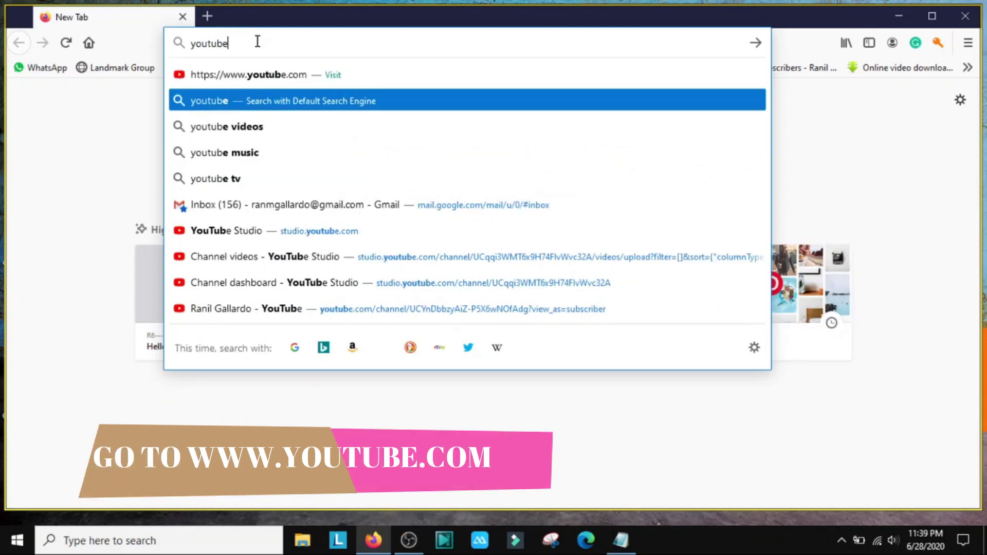
Load youtube.com in Firefox from 'youtube' typed in the address bar.
{"action": "key", "text": "Return"}
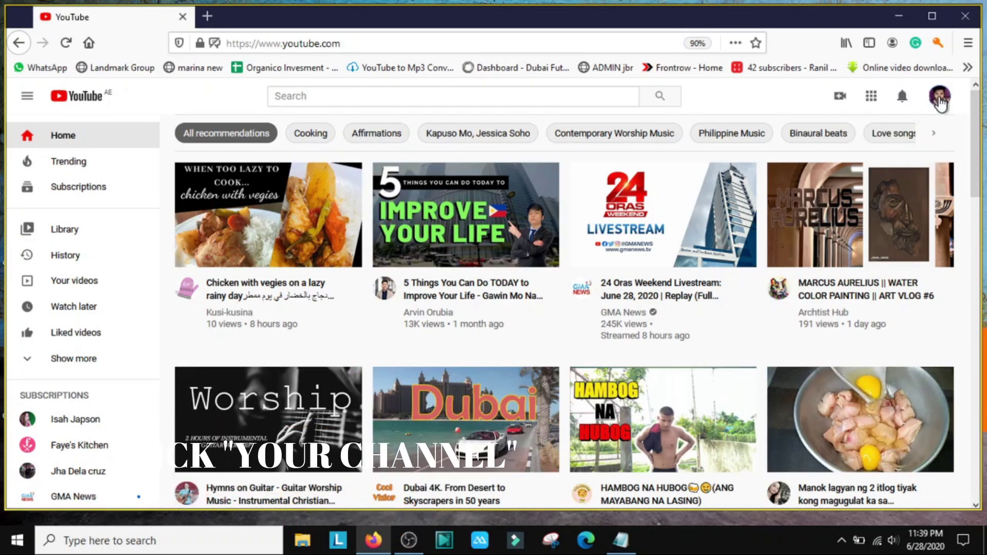
Open the channel's Edit channel art dialog from Customize Channel, check its 2560 x 1440 size, then close it.
{"action": "left_click", "coordinate": [941, 99]}
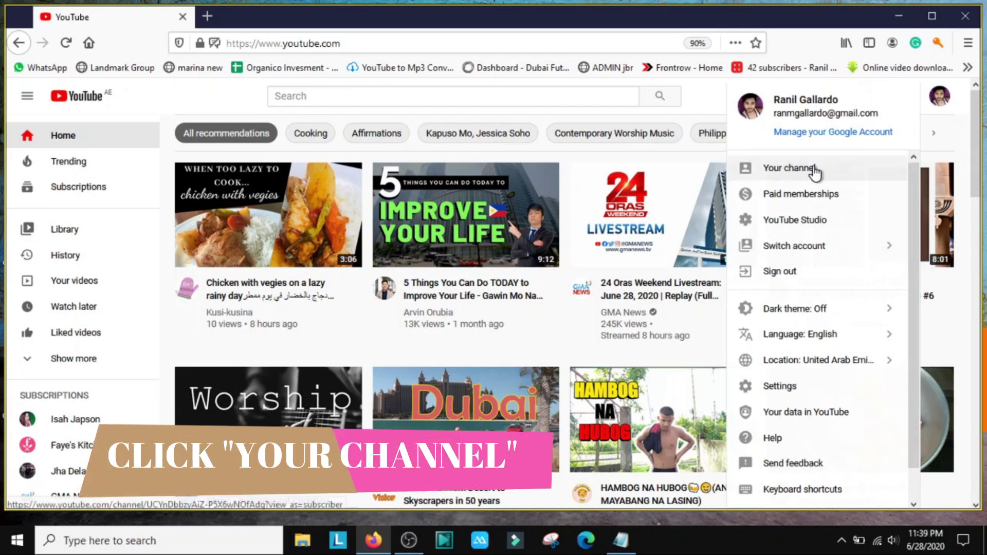
{"action": "left_click", "coordinate": [776, 175]}
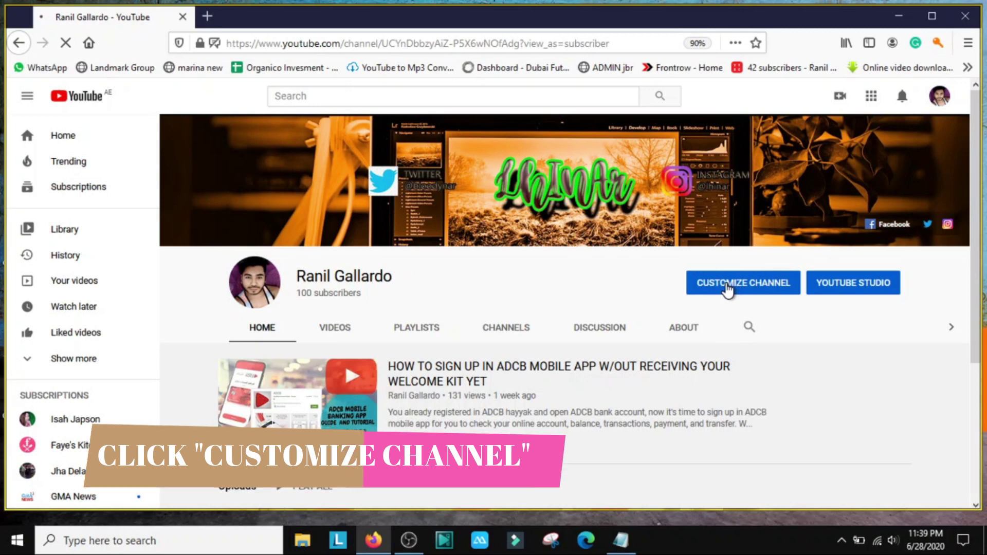
{"action": "left_click", "coordinate": [728, 289]}
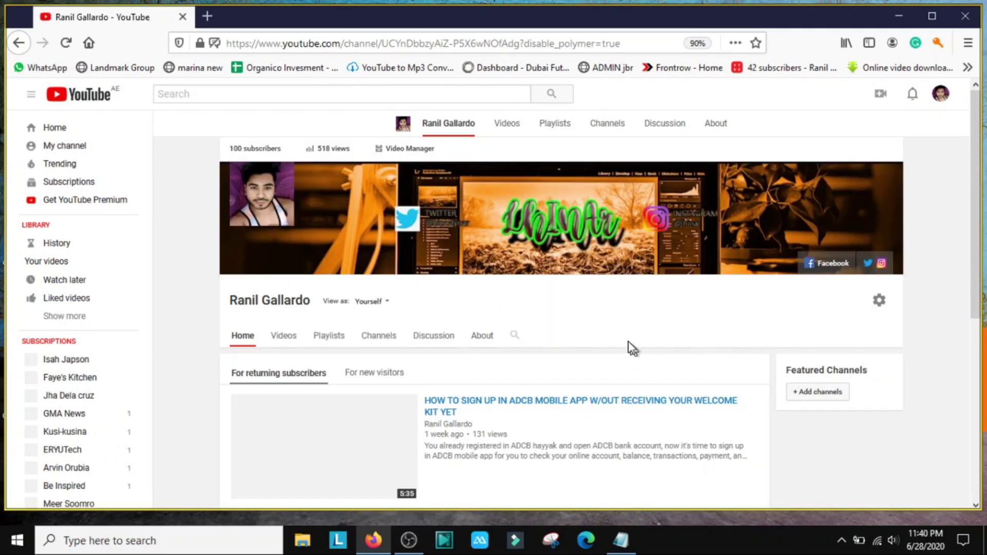
{"action": "scroll", "coordinate": [601, 221], "scroll_direction": "down", "scroll_amount": 1}
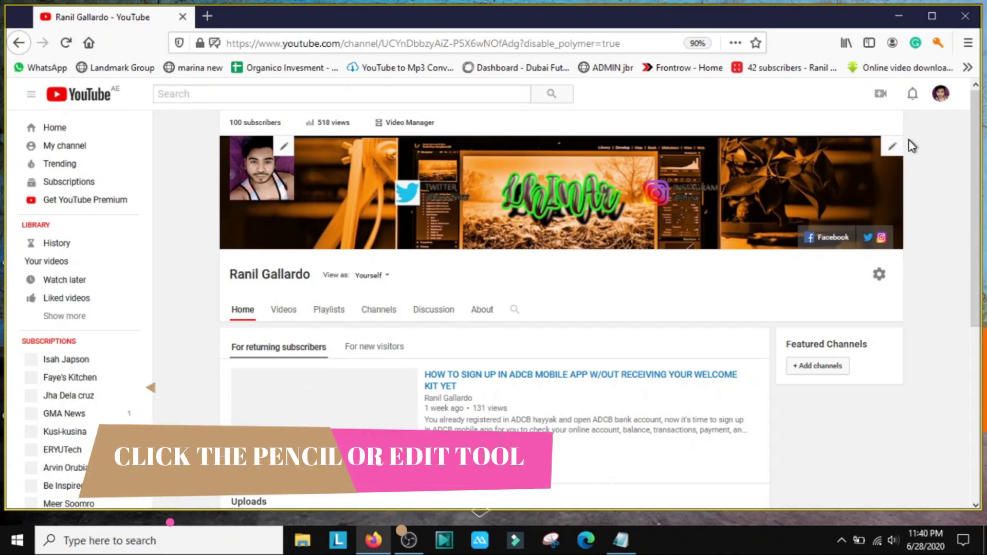
{"action": "left_click", "coordinate": [892, 148]}
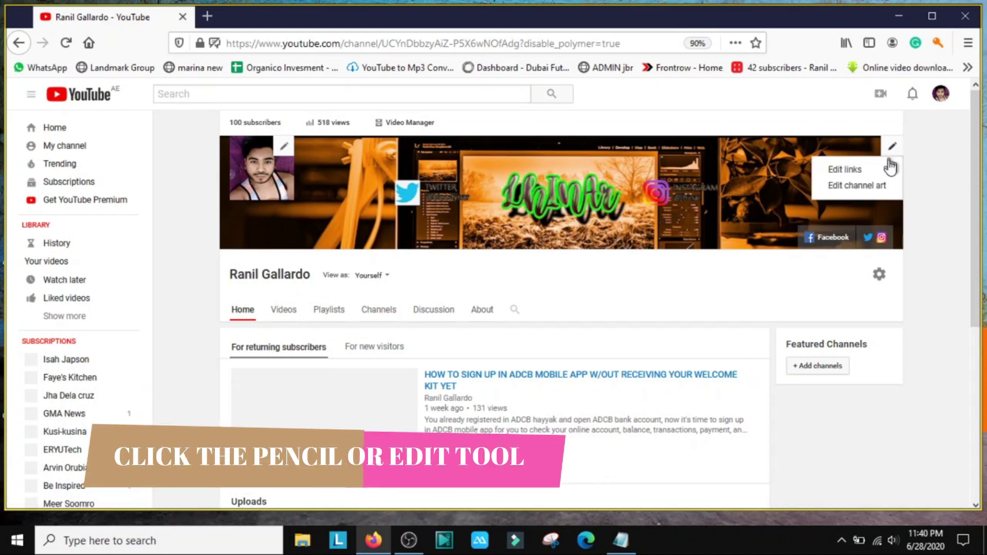
{"action": "left_click", "coordinate": [844, 186]}
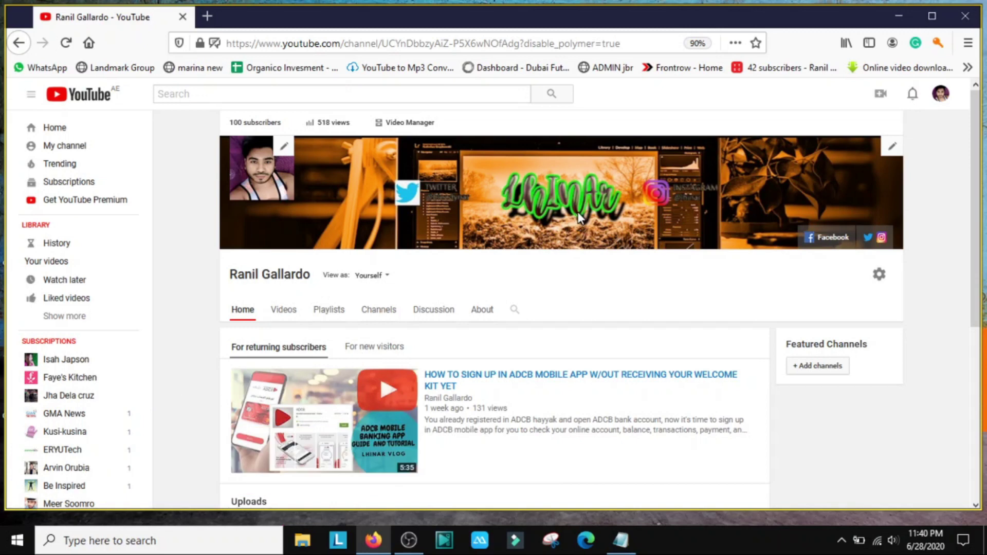
{"action": "left_click", "coordinate": [894, 148]}
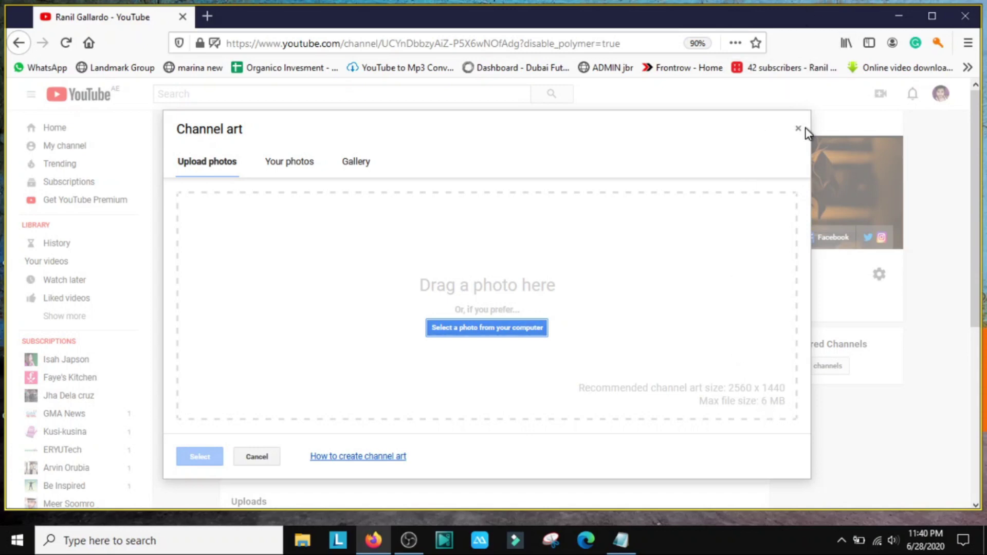
{"action": "left_click", "coordinate": [812, 110]}
Launch PhotoshopCS6Portable from the PhotoshopPortable desktop folder and bring the YouTube channel page back.
{"action": "left_click", "coordinate": [899, 16]}
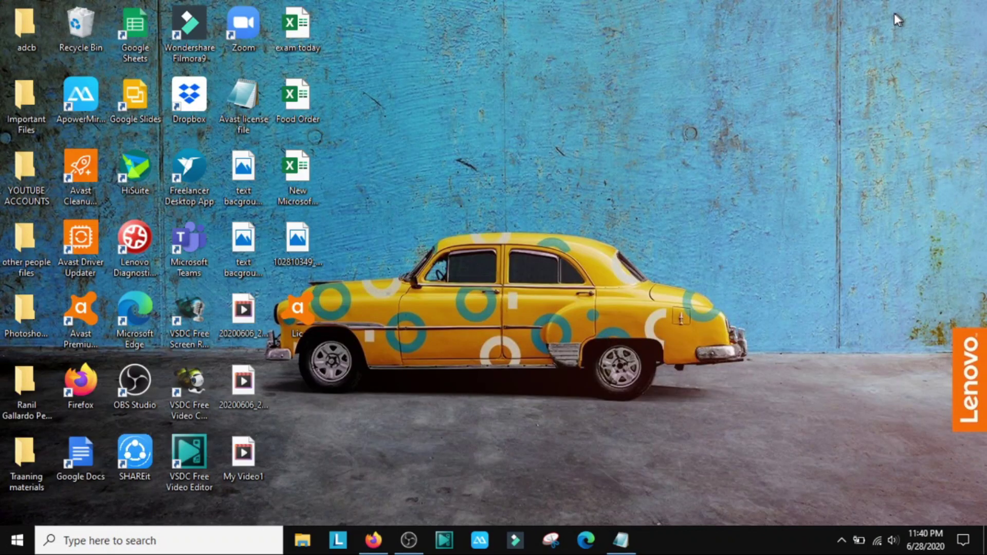
{"action": "left_click", "coordinate": [23, 311]}
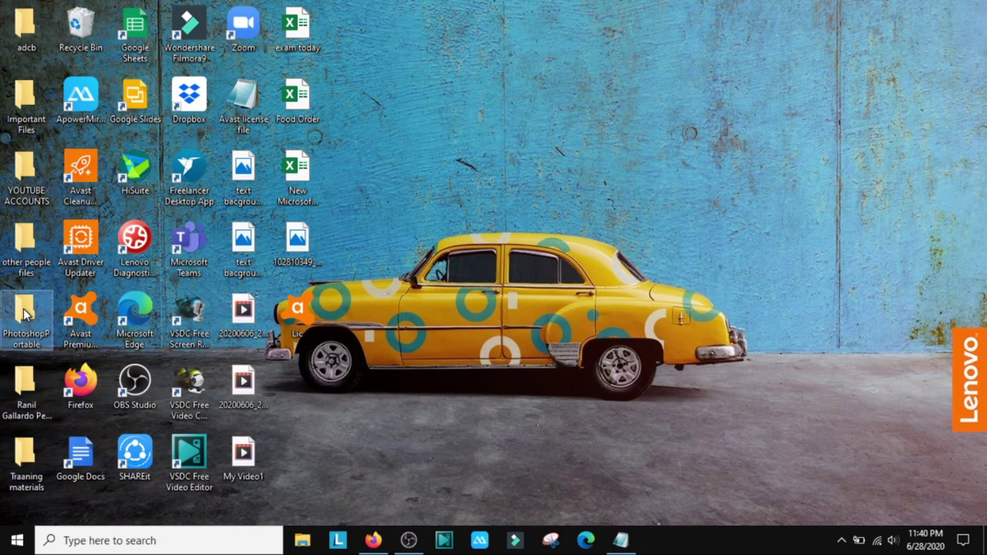
{"action": "left_click", "coordinate": [292, 406]}
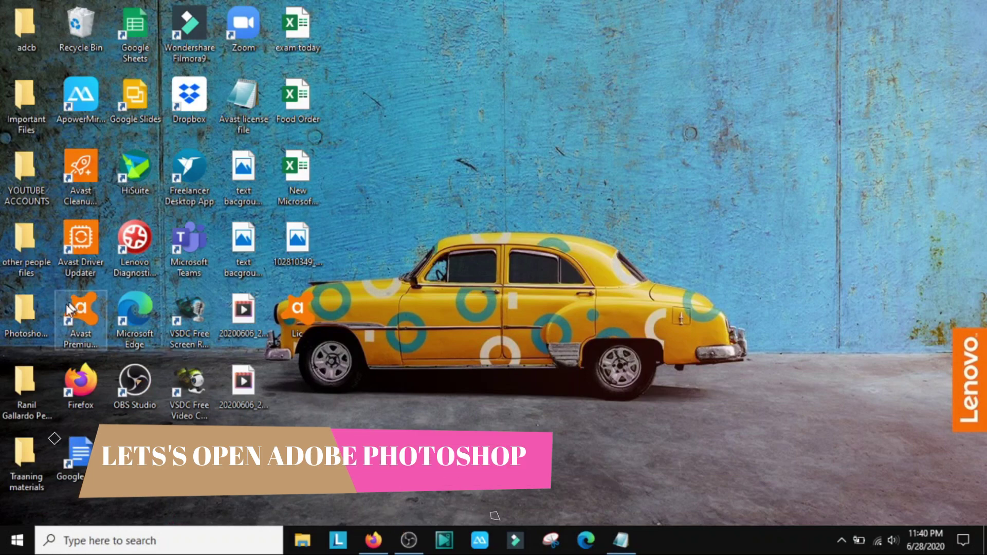
{"action": "double_click", "coordinate": [34, 319]}
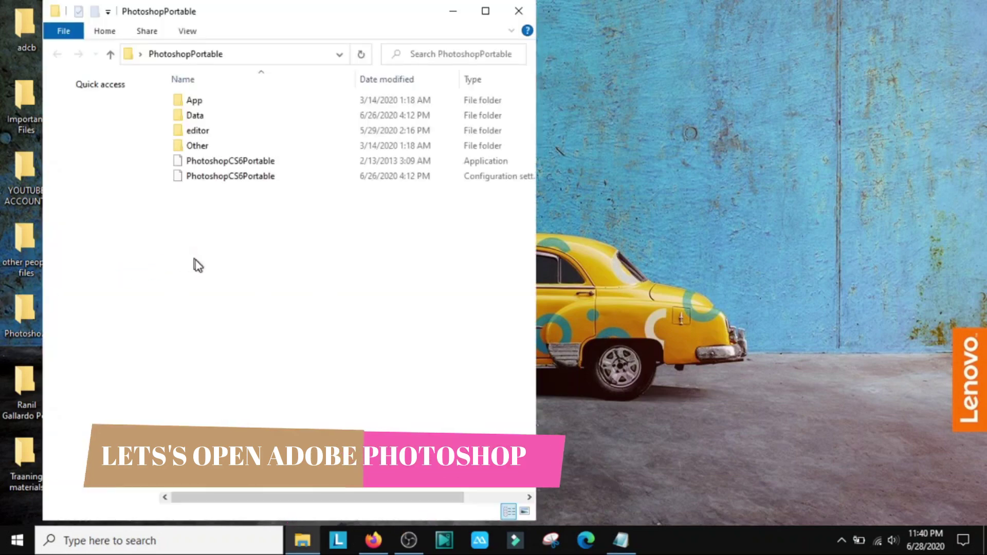
{"action": "left_click", "coordinate": [225, 161]}
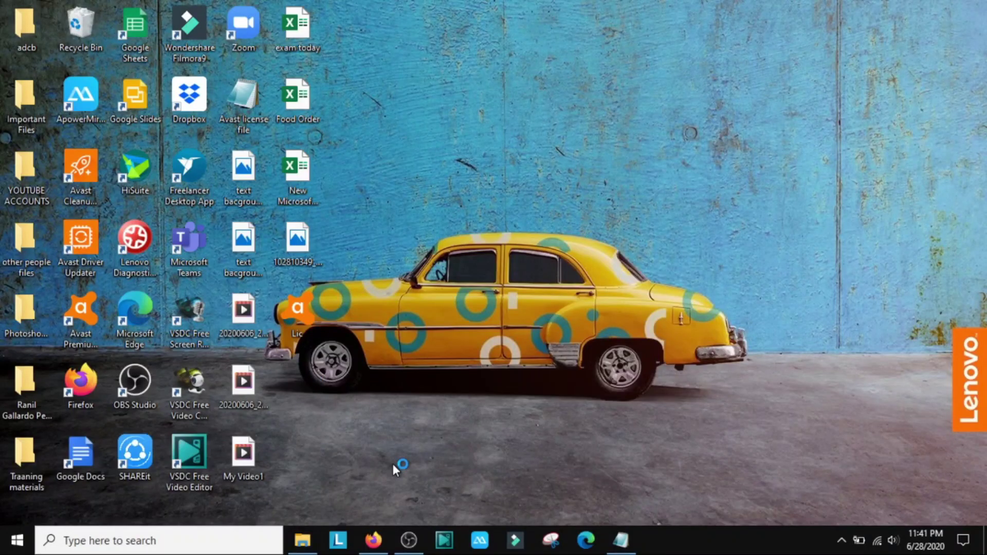
{"action": "left_click", "coordinate": [373, 546]}
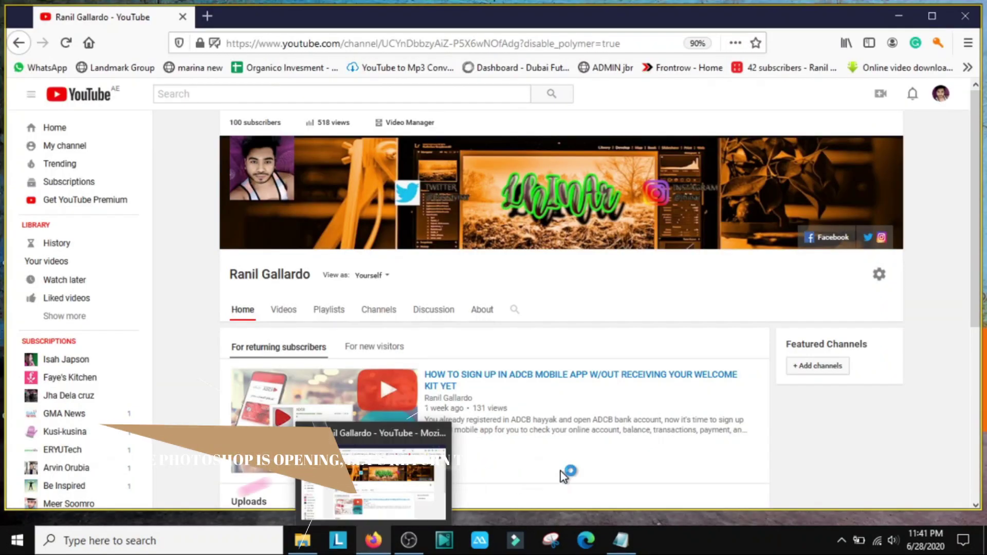
In a new tab, load google.com and search for 'youtube channel art template download'.
{"action": "left_click", "coordinate": [207, 16]}
{"action": "left_click", "coordinate": [249, 43]}
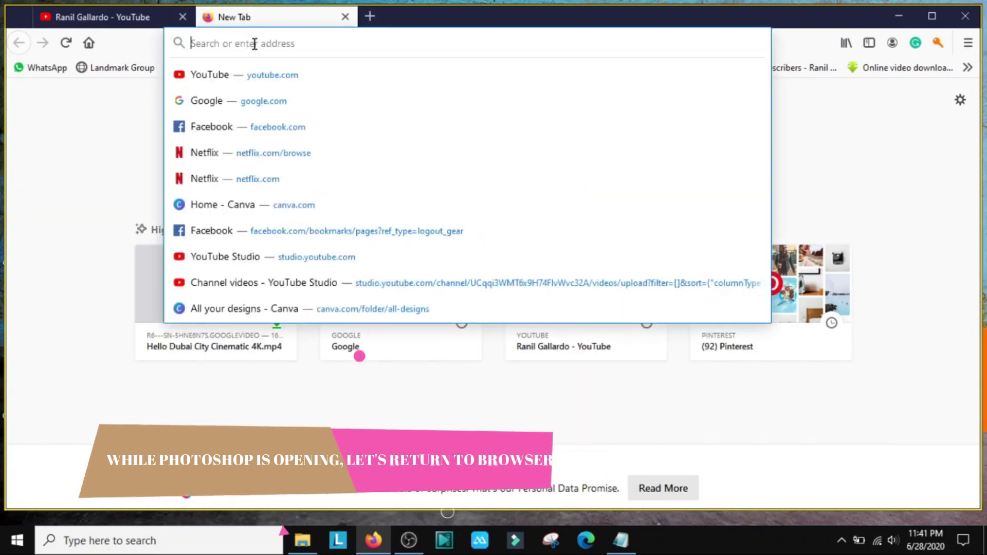
{"action": "type", "text": "ww"}
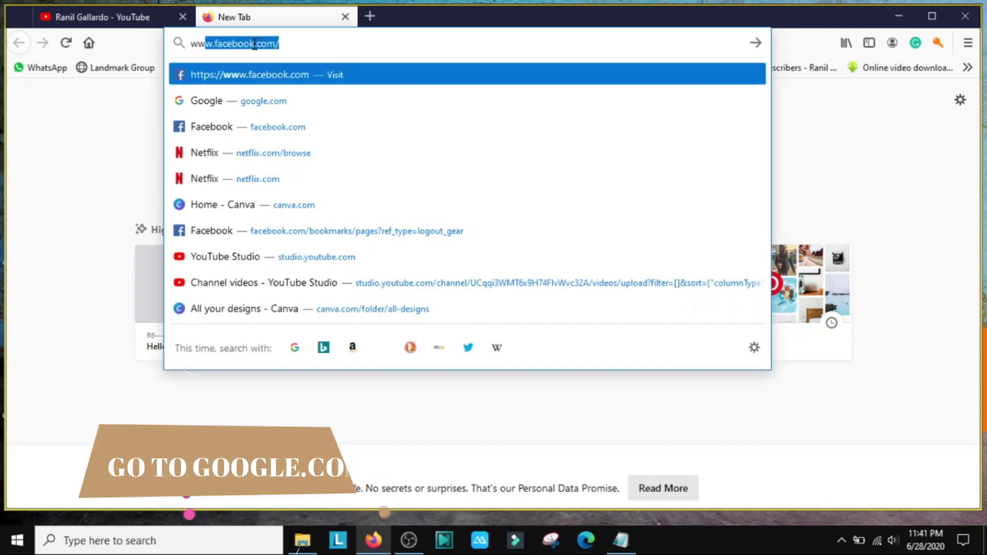
{"action": "type", "text": "w.goo"}
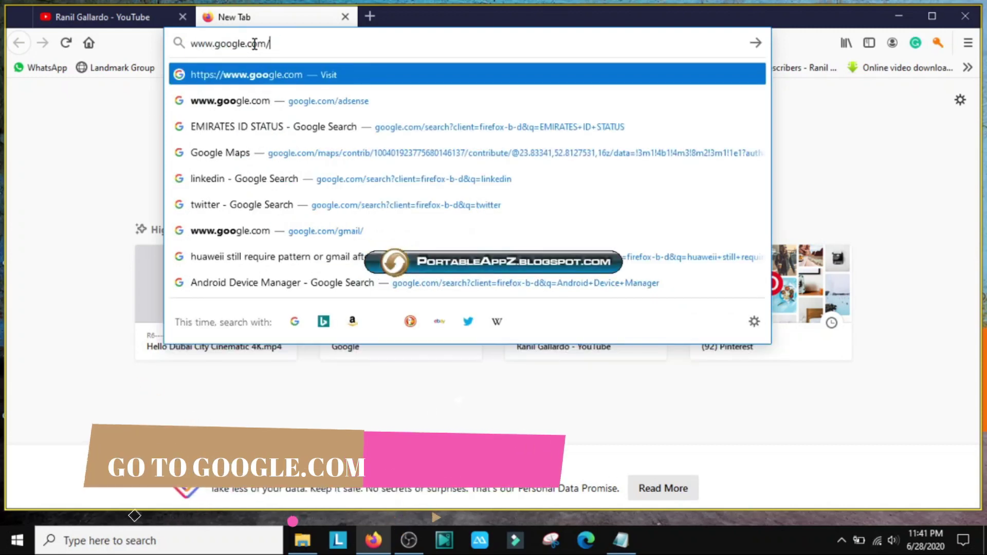
{"action": "key", "text": "Escape"}
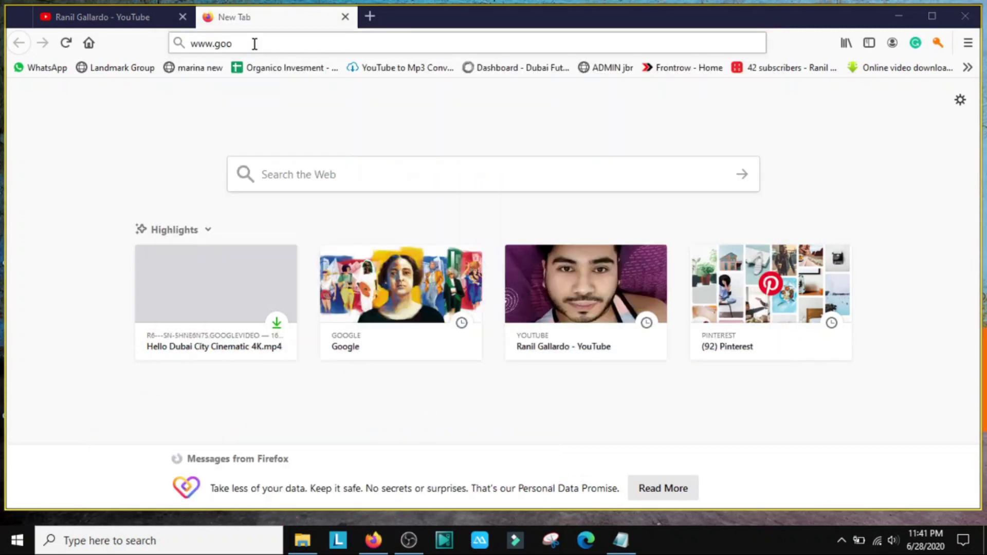
{"action": "left_click", "coordinate": [254, 44]}
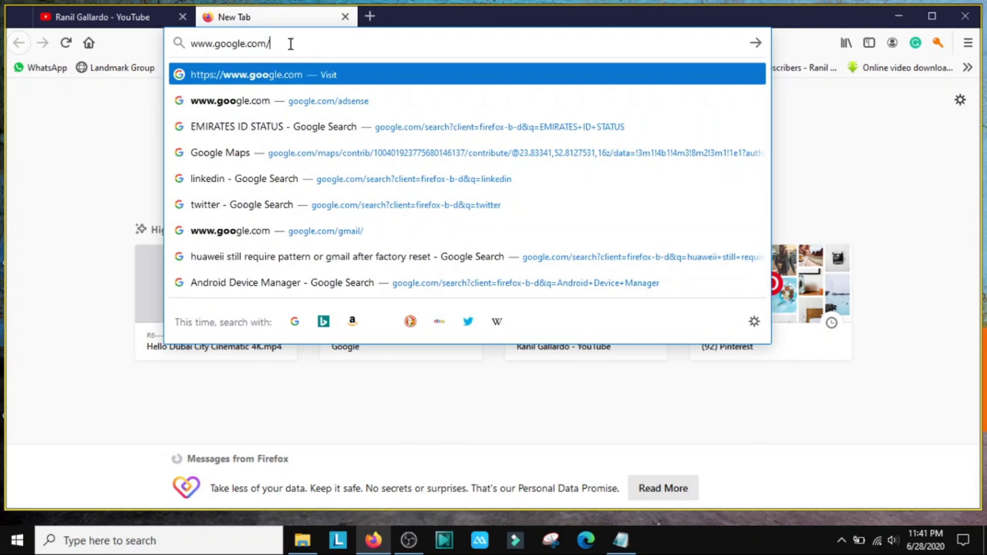
{"action": "key", "text": "Return"}
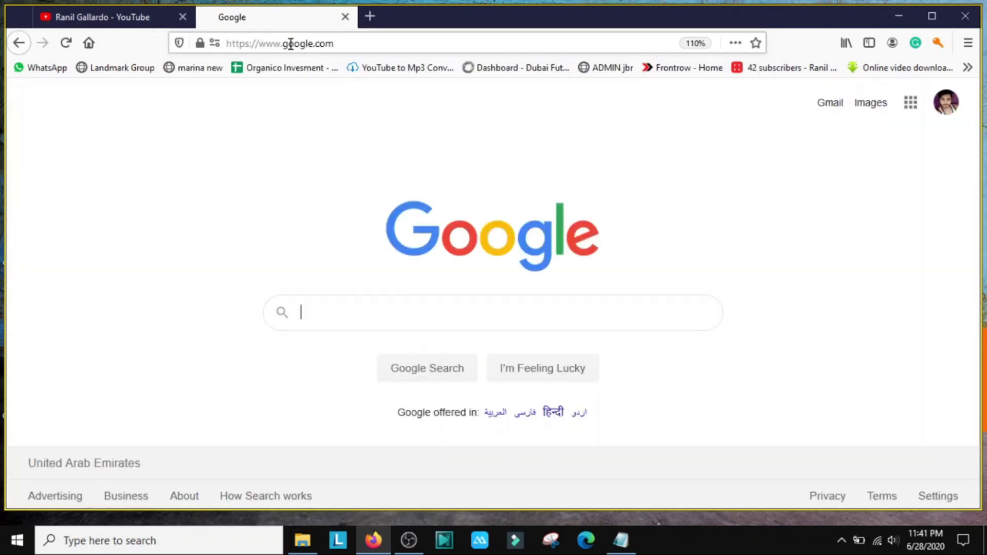
{"action": "type", "text": "yo"}
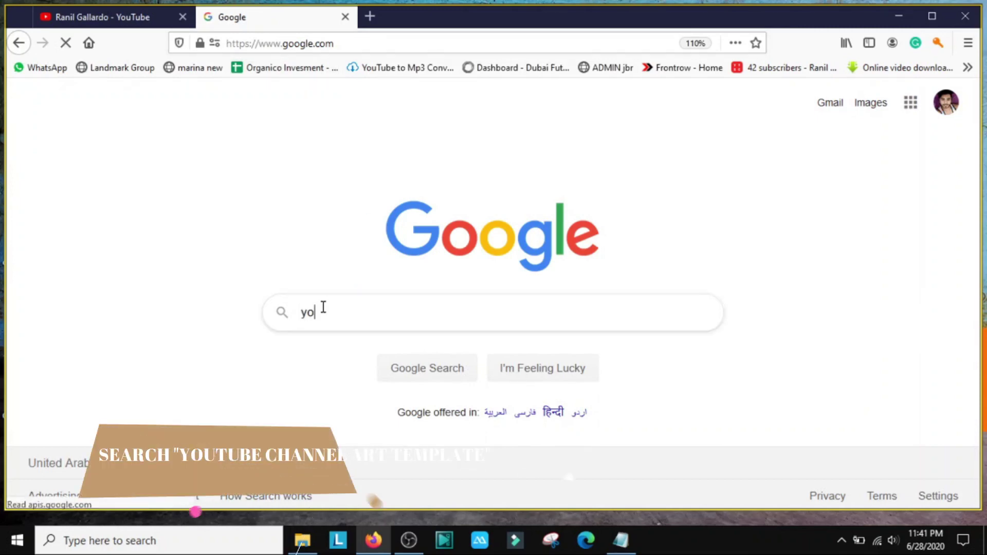
{"action": "type", "text": "utube"}
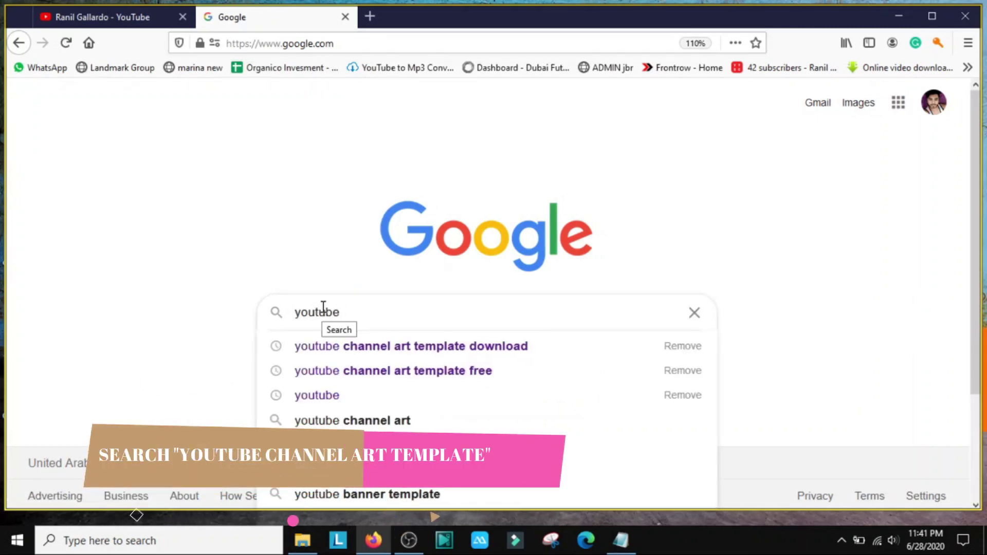
{"action": "left_click", "coordinate": [430, 346]}
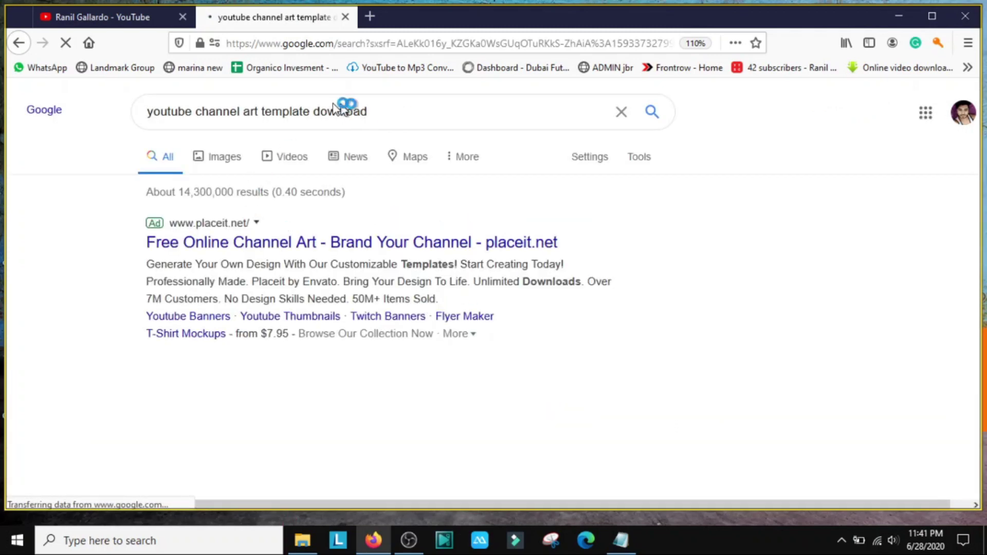
Save the first channel art template from Google Images to Downloads and minimize Firefox.
{"action": "left_click", "coordinate": [225, 156]}
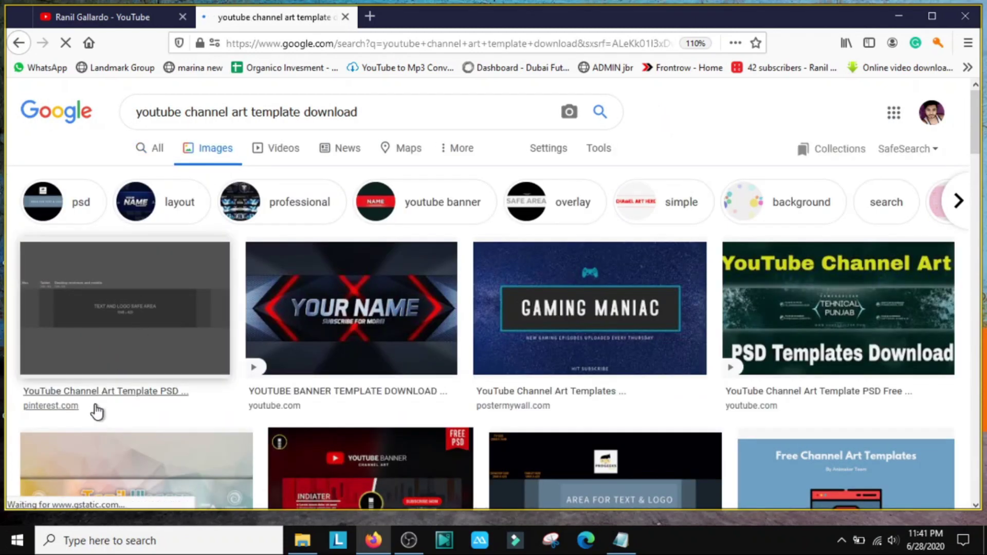
{"action": "scroll", "coordinate": [97, 410], "scroll_direction": "down", "scroll_amount": 2}
{"action": "scroll", "coordinate": [232, 406], "scroll_direction": "up", "scroll_amount": 2}
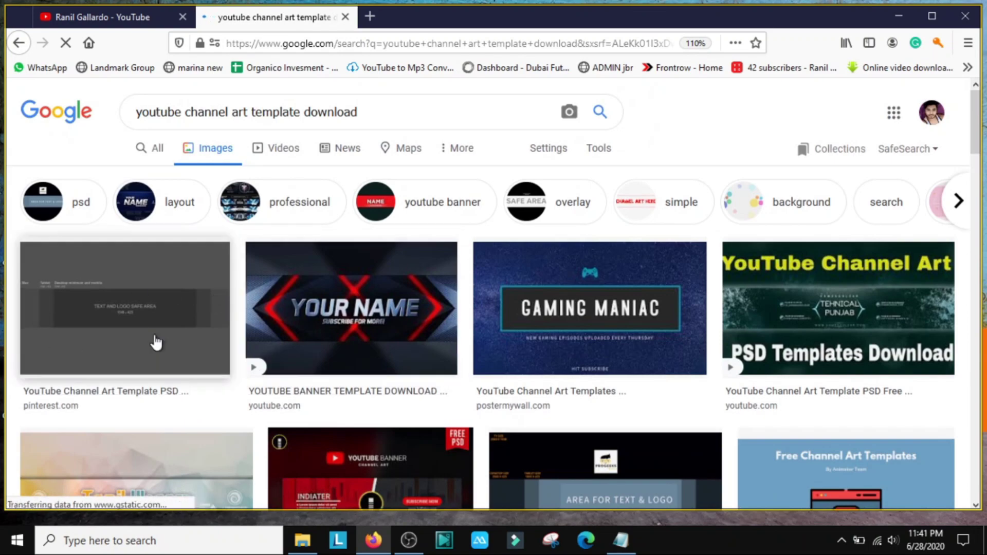
{"action": "left_click", "coordinate": [93, 320]}
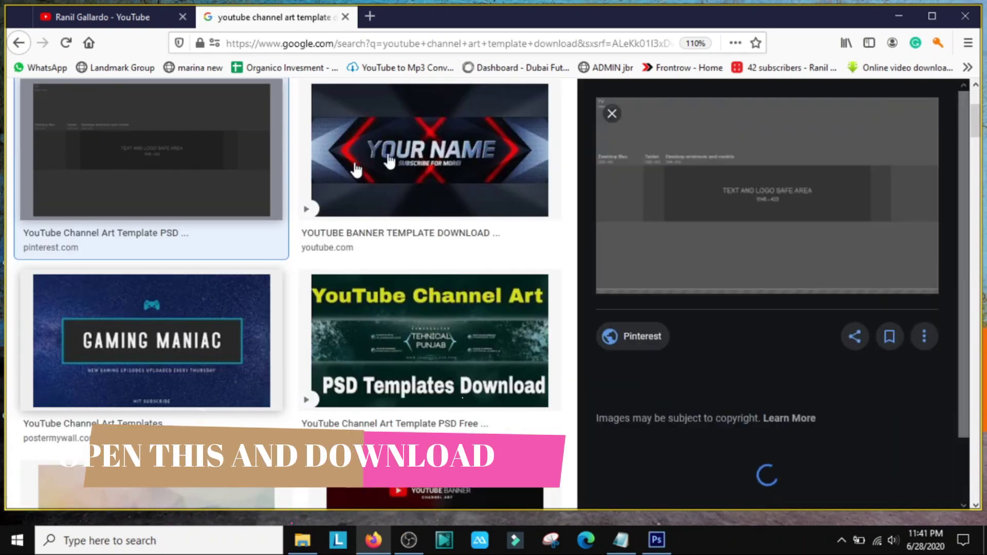
{"action": "right_click", "coordinate": [698, 195]}
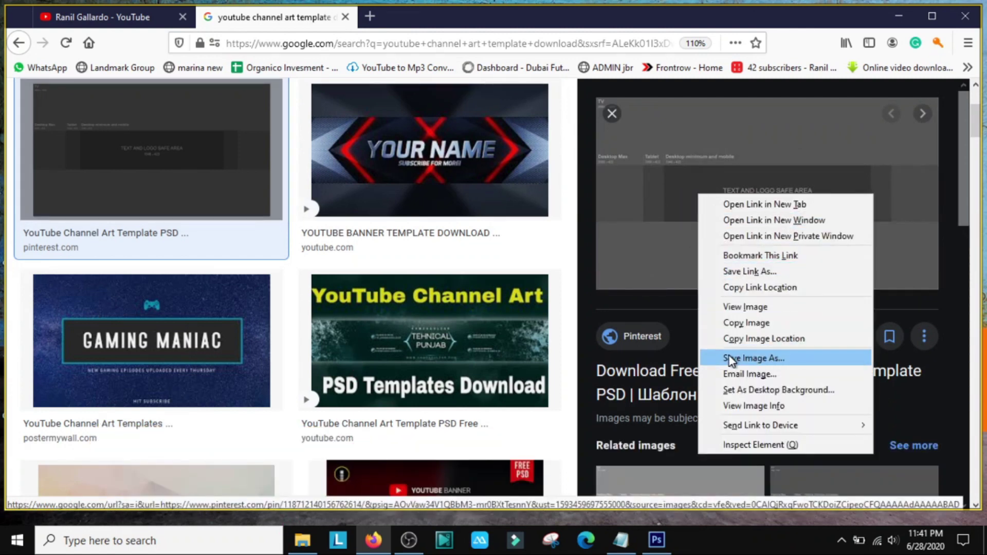
{"action": "left_click", "coordinate": [758, 359]}
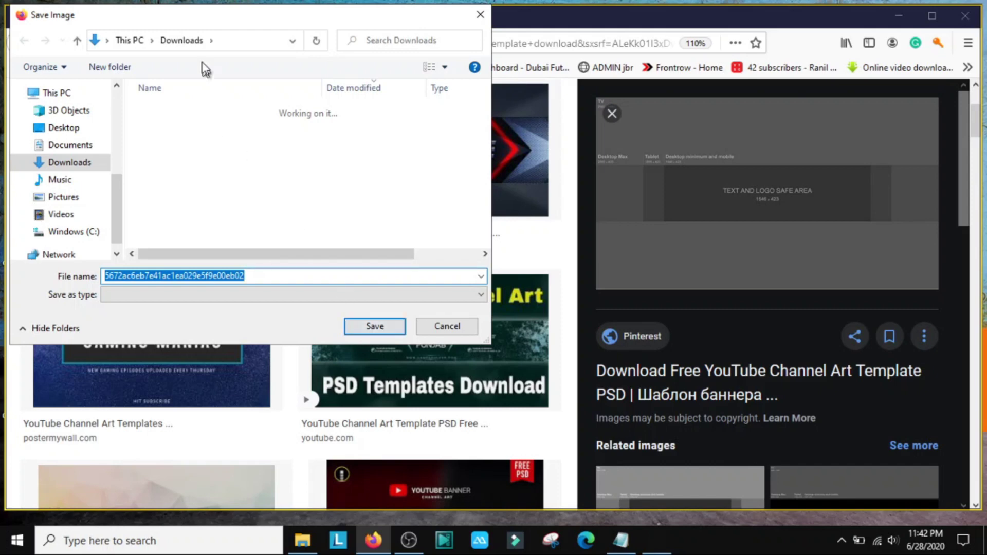
{"action": "left_click", "coordinate": [377, 328]}
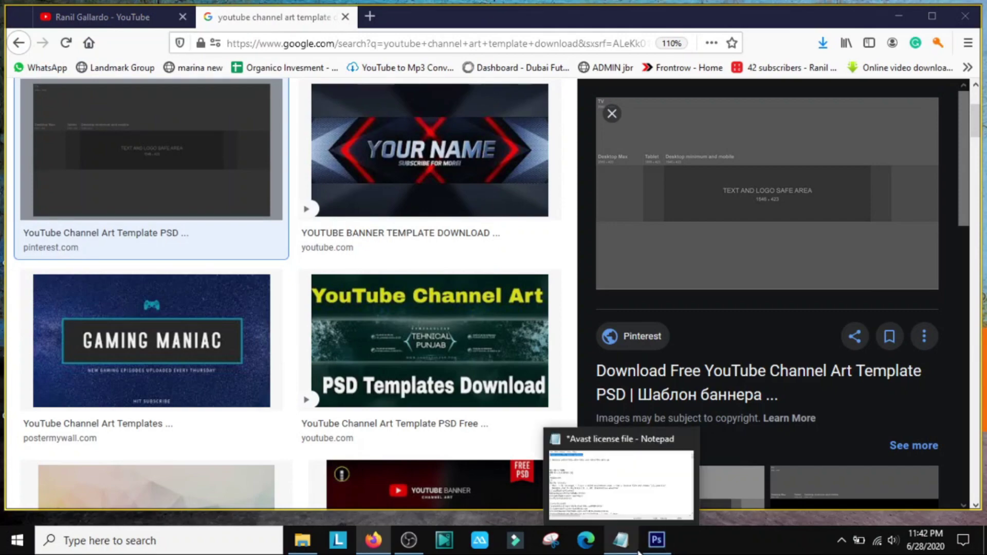
{"action": "left_click", "coordinate": [900, 17]}
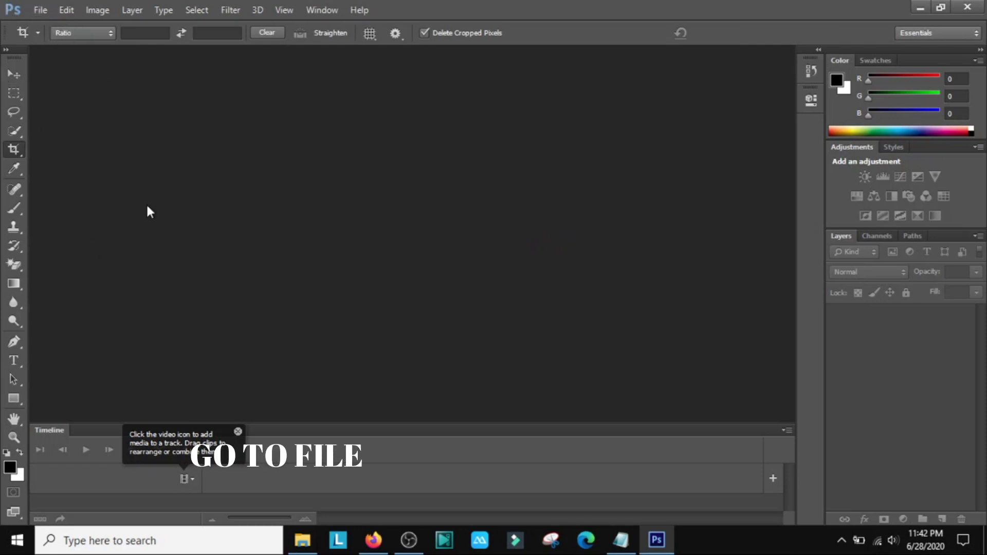
Start a new document named 'youtube cover art' with its width cleared, then return to Firefox.
{"action": "left_click", "coordinate": [40, 9]}
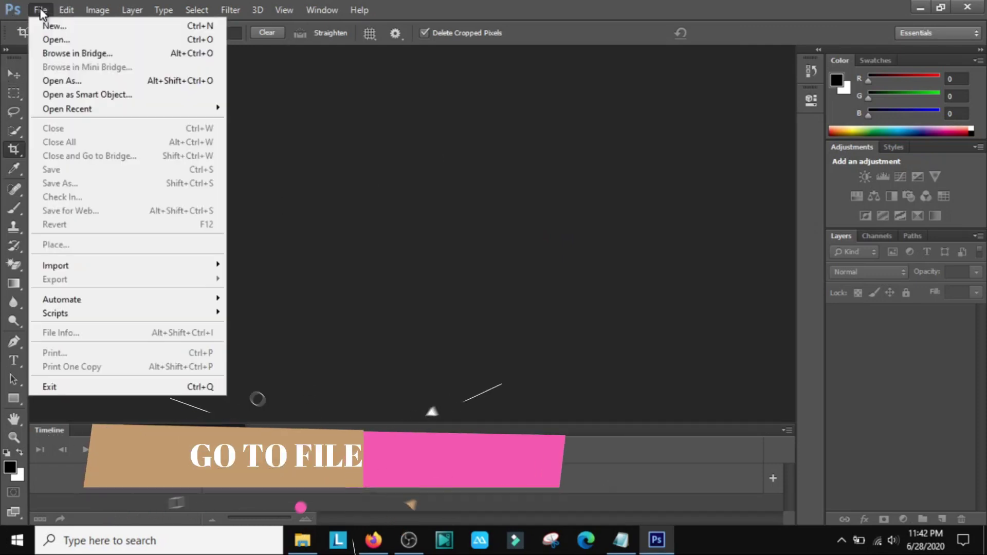
{"action": "left_click", "coordinate": [75, 26]}
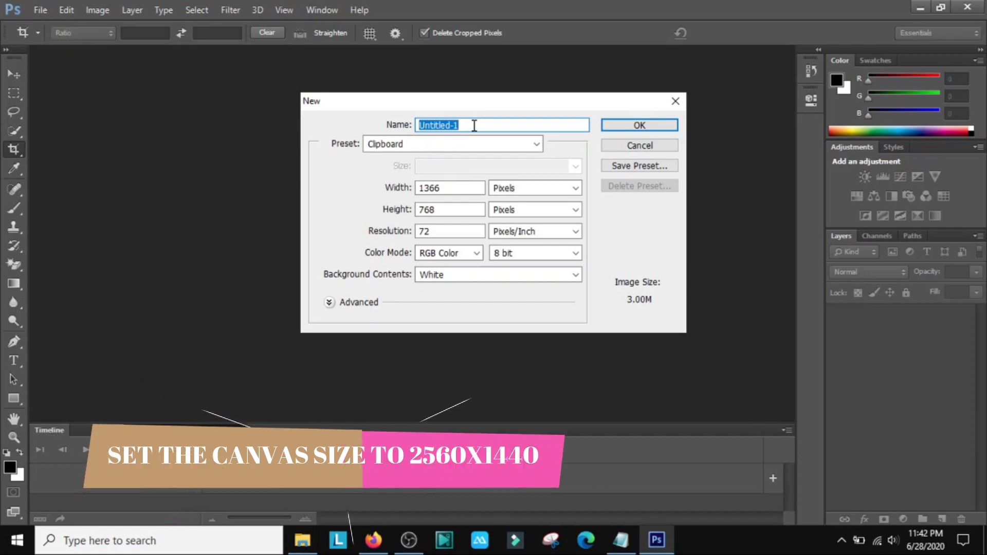
{"action": "type", "text": "youtube cover art"}
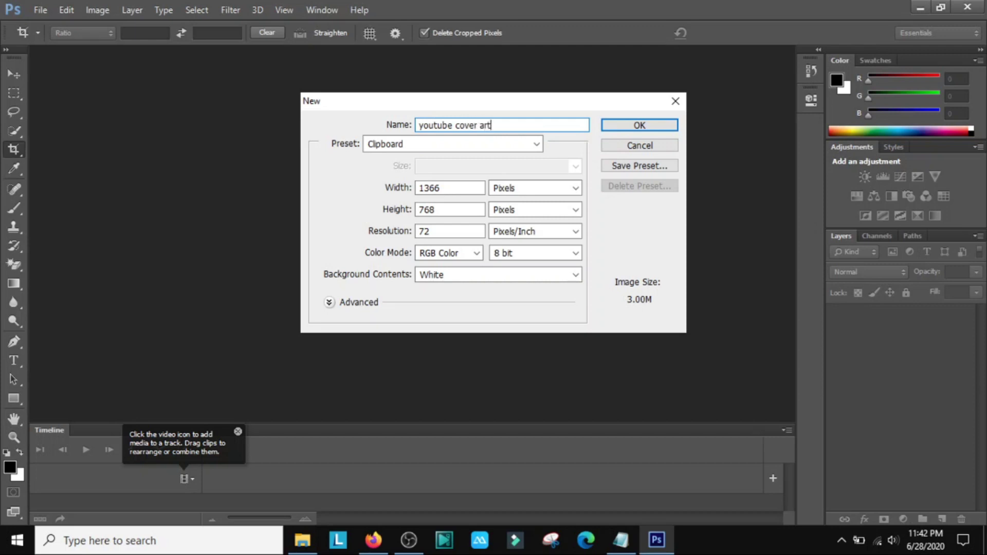
{"action": "double_click", "coordinate": [443, 187]}
{"action": "key", "text": "BackSpace"}
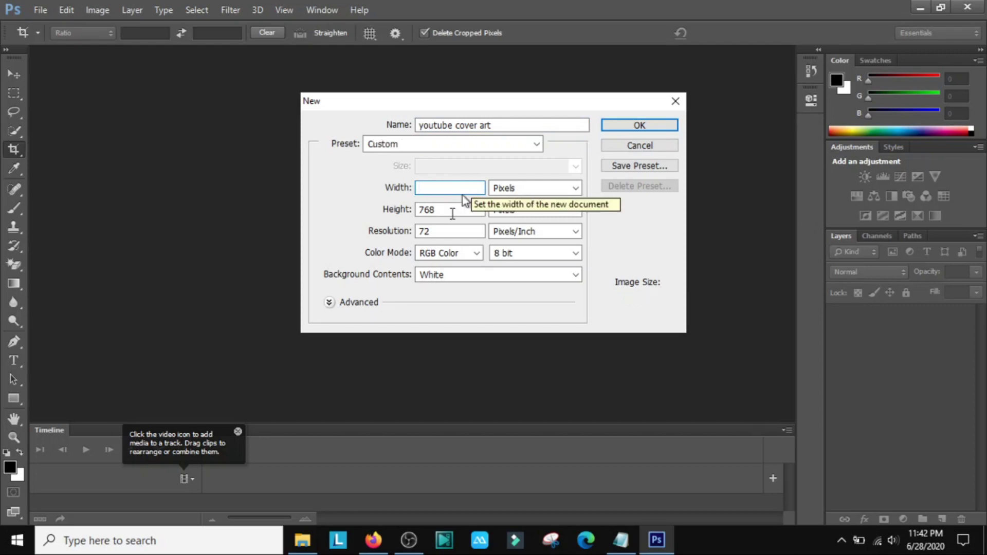
{"action": "left_click", "coordinate": [374, 483]}
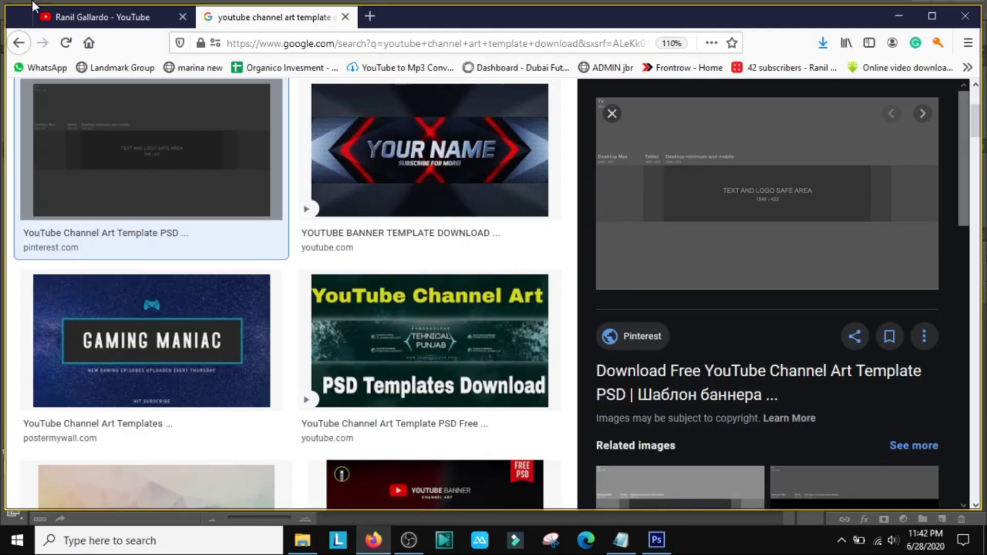
Reopen YouTube's Edit channel art dialog to see the recommended 2560 x 1440 size.
{"action": "left_click", "coordinate": [66, 13]}
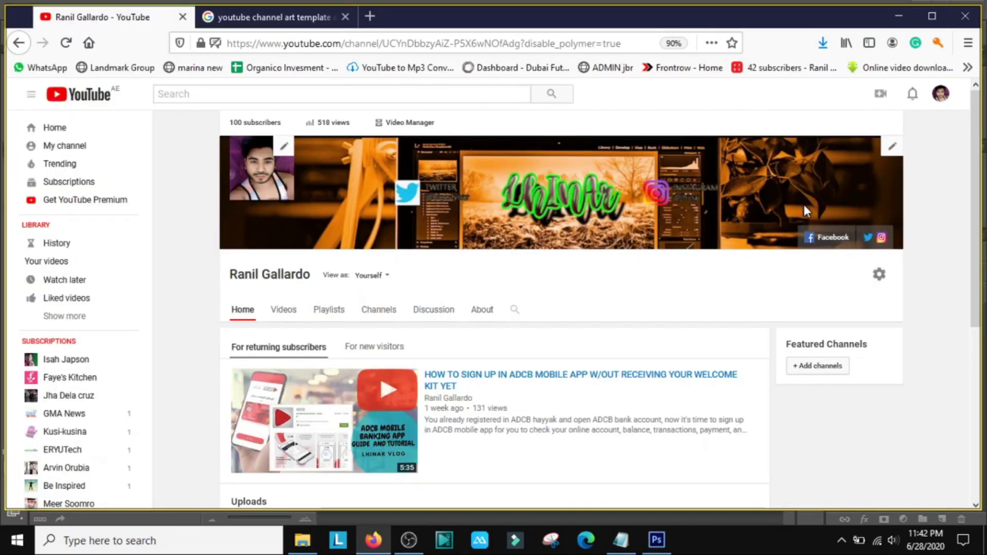
{"action": "left_click", "coordinate": [894, 149]}
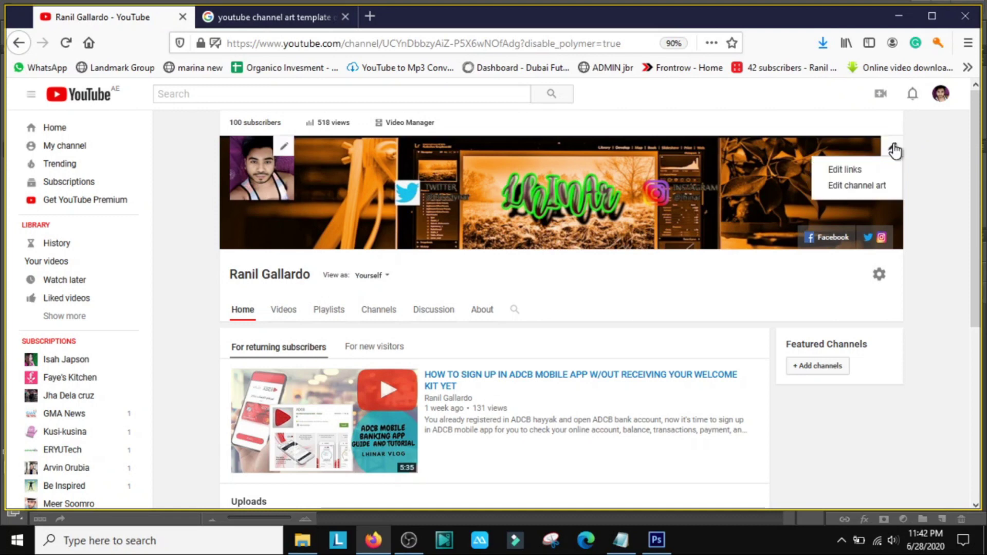
{"action": "left_click", "coordinate": [856, 187]}
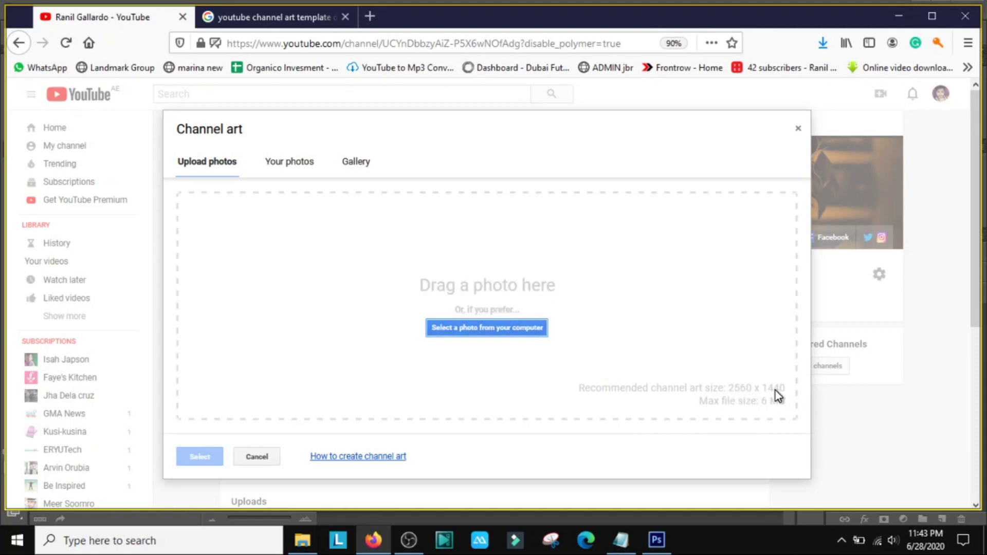
Enter 2560 x 1440 pixels as the new document's width and height.
{"action": "left_click", "coordinate": [657, 540]}
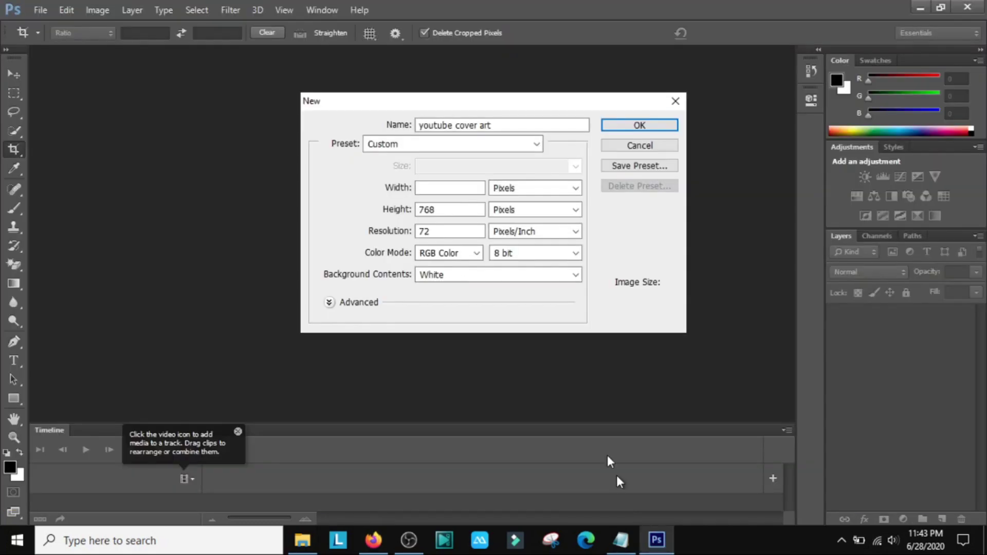
{"action": "type", "text": "2,560"}
{"action": "key", "text": "Tab"}
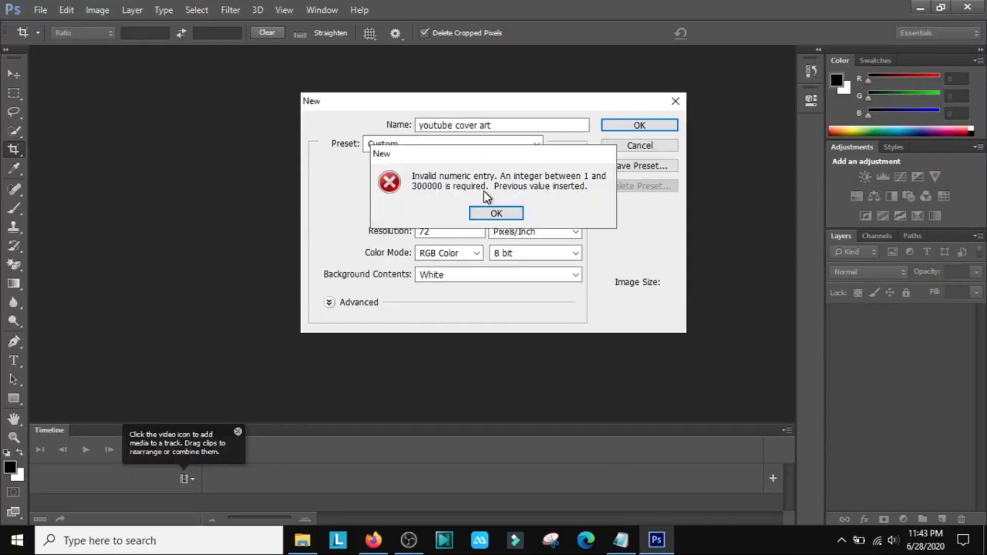
{"action": "key", "text": "Return"}
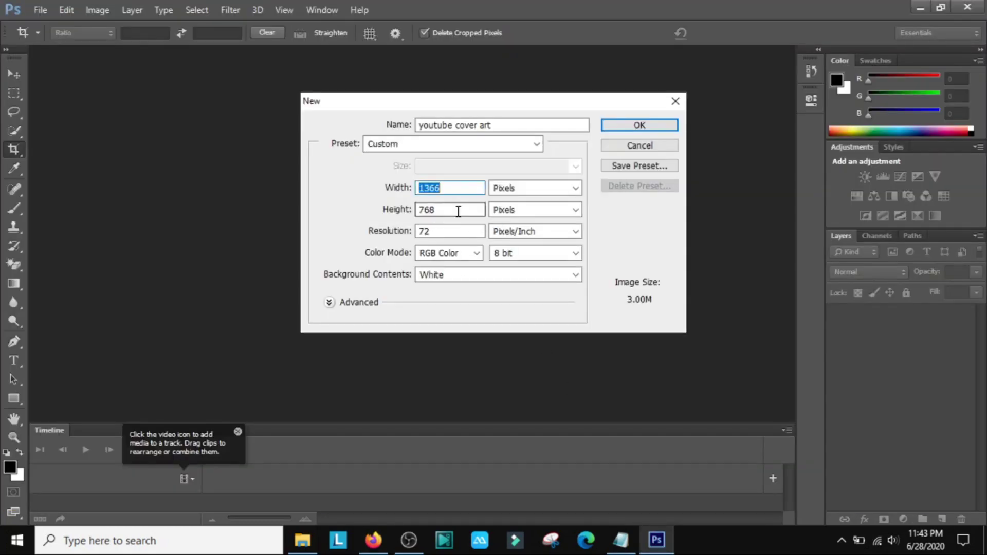
{"action": "type", "text": "25"}
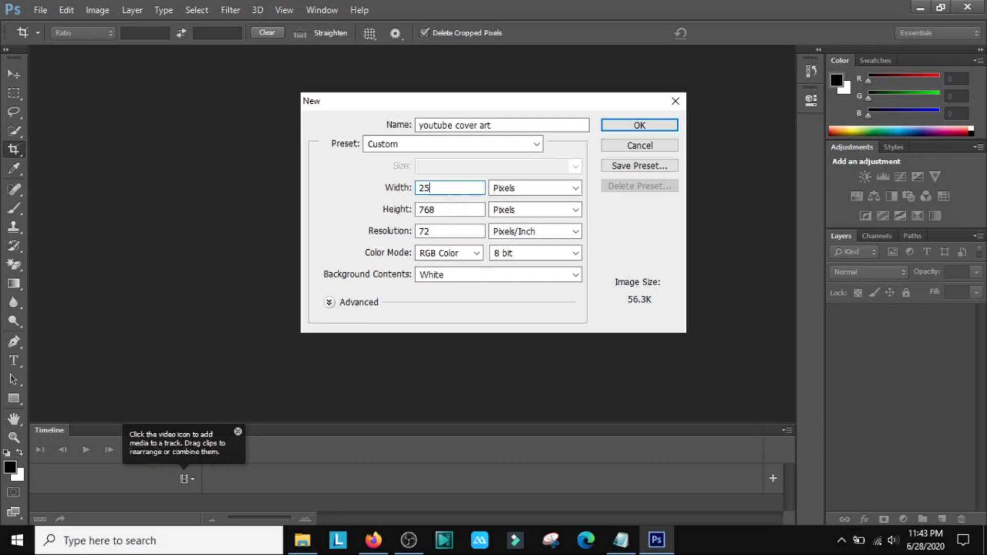
{"action": "type", "text": "60"}
{"action": "double_click", "coordinate": [457, 214]}
{"action": "type", "text": "1440"}
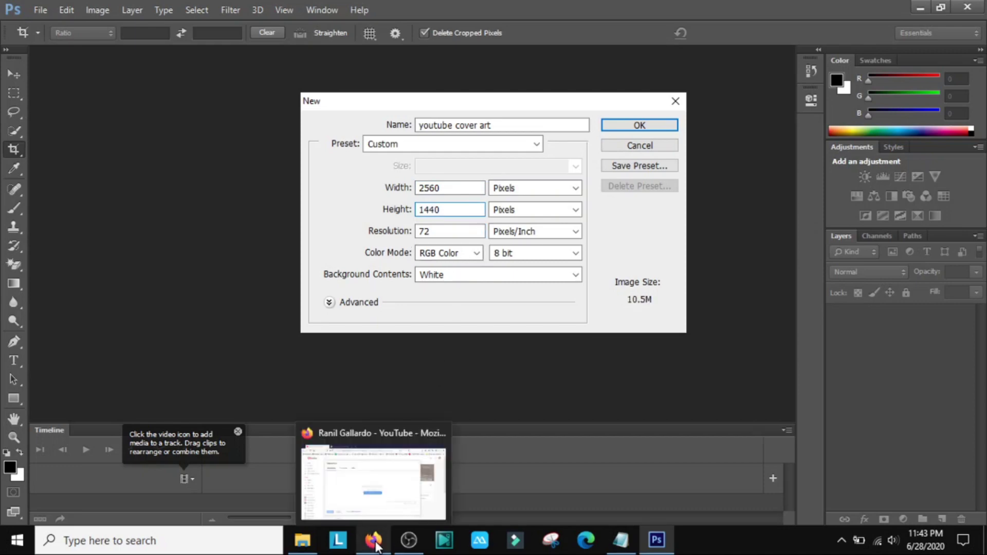
Set resolution to 300 pixels/inch with a transparent background and create the document.
{"action": "left_click", "coordinate": [374, 540]}
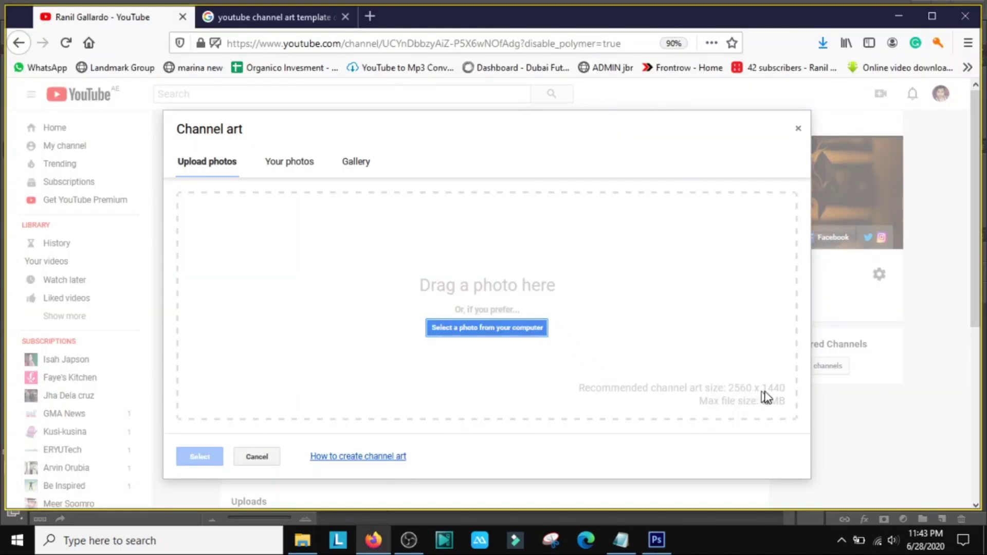
{"action": "left_click", "coordinate": [657, 540]}
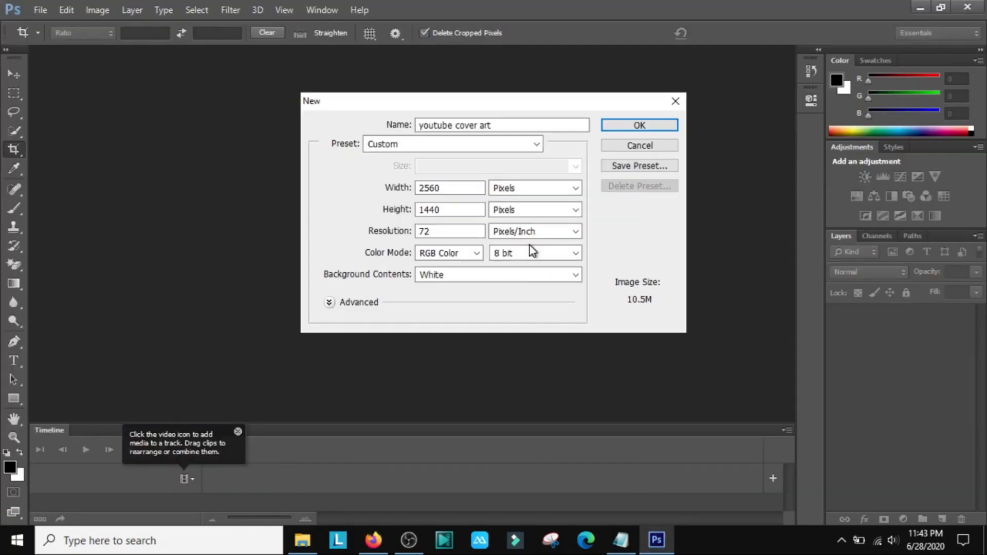
{"action": "double_click", "coordinate": [467, 230]}
{"action": "type", "text": "300"}
{"action": "left_click", "coordinate": [430, 276]}
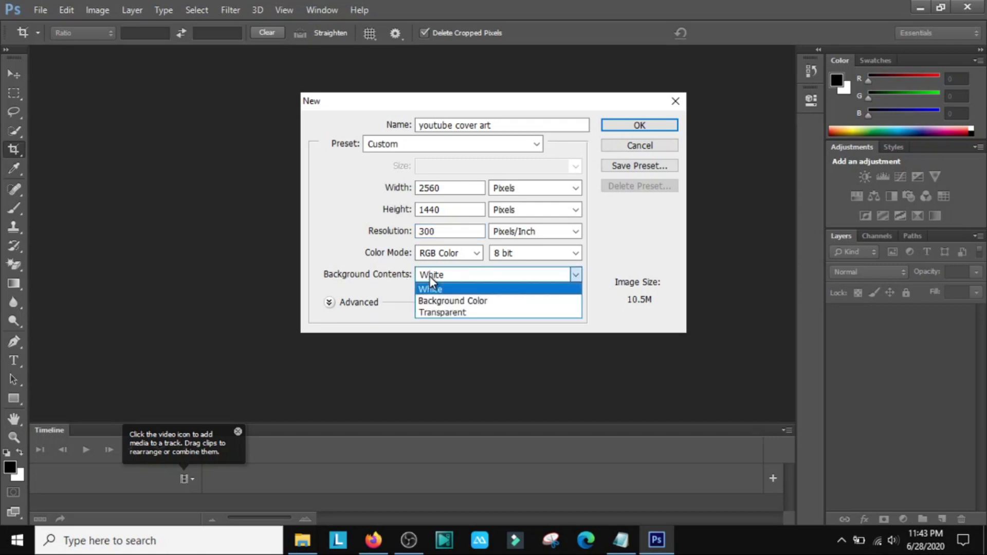
{"action": "left_click", "coordinate": [430, 313]}
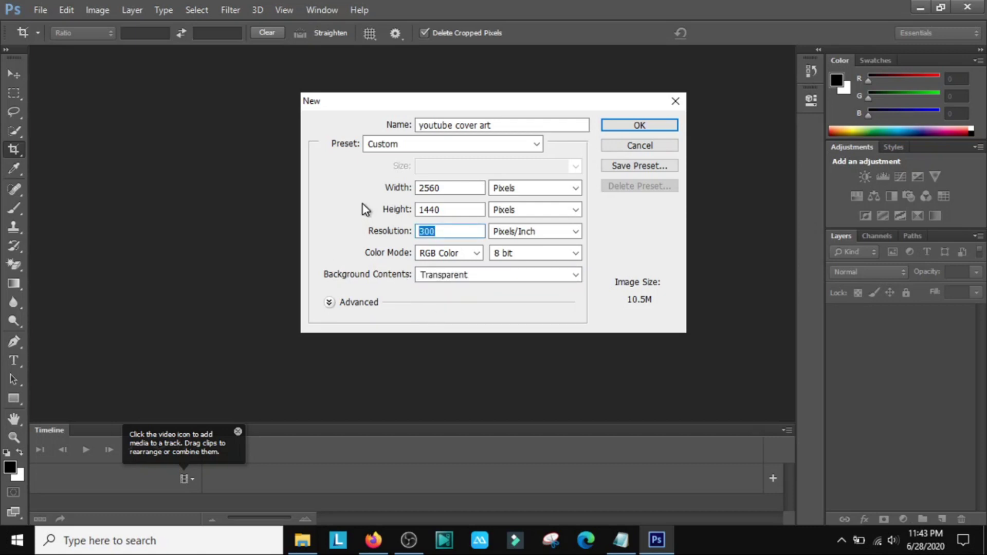
{"action": "left_click", "coordinate": [637, 126]}
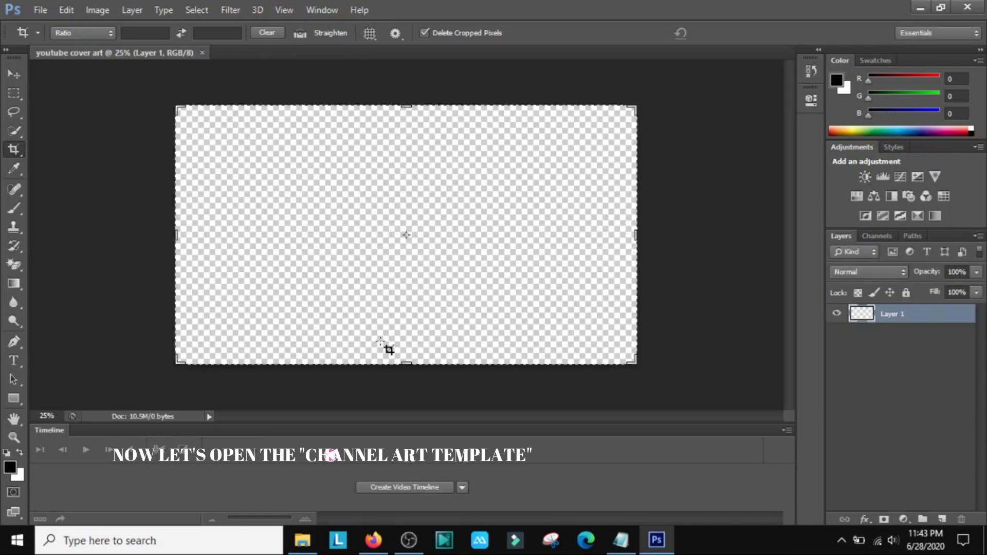
Zoom around the blank canvas, then choose File > Place to import an image.
{"action": "scroll", "coordinate": [437, 345], "scroll_direction": "up", "scroll_amount": 1}
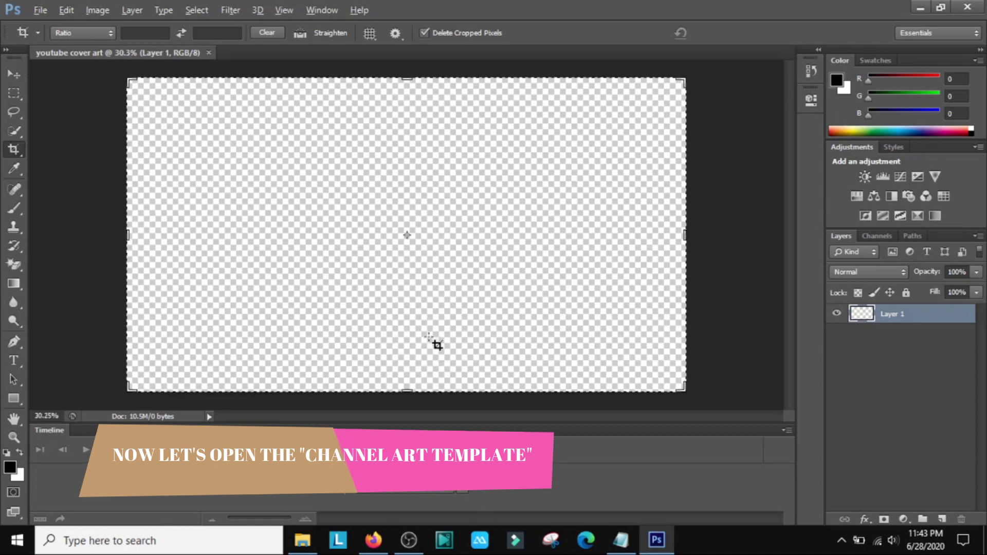
{"action": "scroll", "coordinate": [437, 345], "scroll_direction": "down", "scroll_amount": 1}
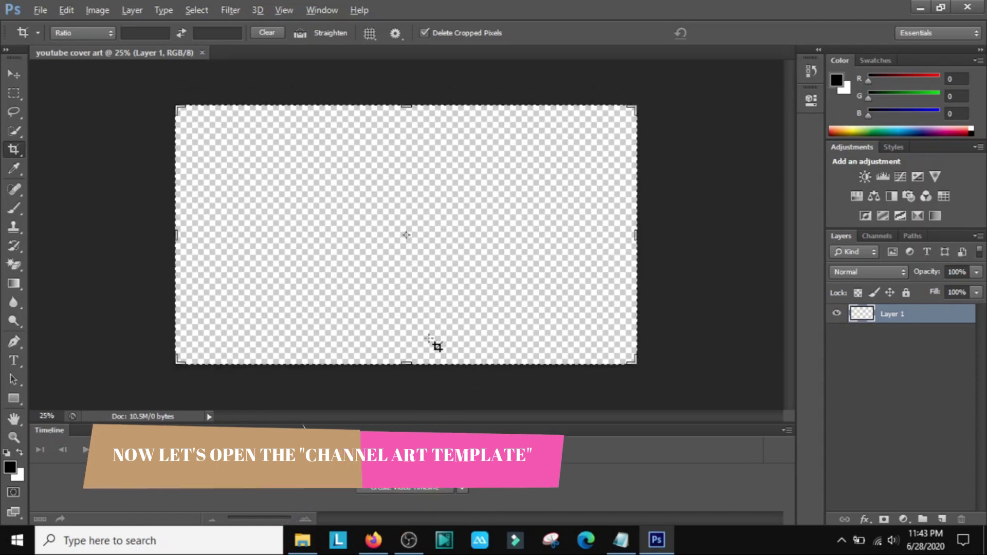
{"action": "left_click", "coordinate": [40, 10]}
{"action": "left_click", "coordinate": [52, 243]}
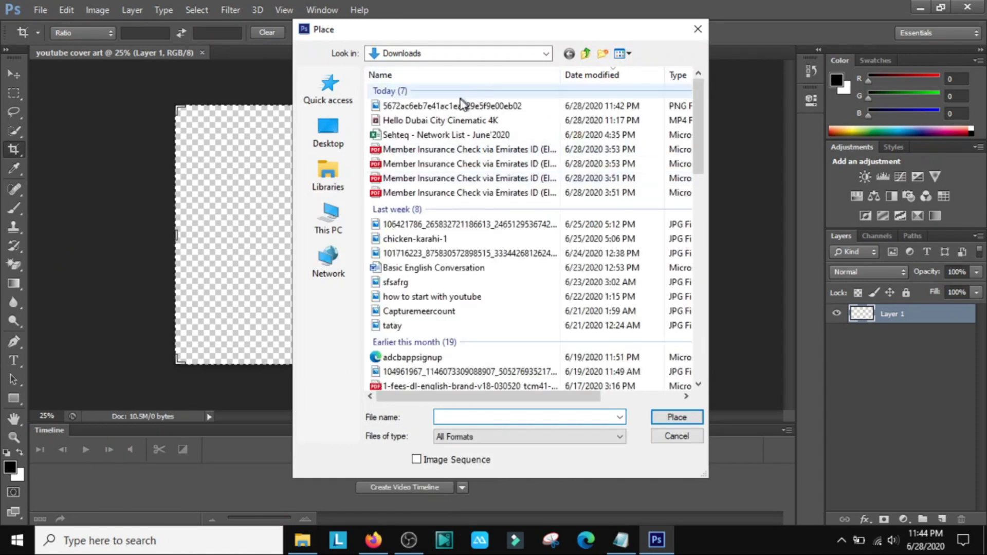
Place the downloaded channel art template from Downloads and commit it across the canvas.
{"action": "left_click", "coordinate": [446, 108]}
{"action": "double_click", "coordinate": [445, 106]}
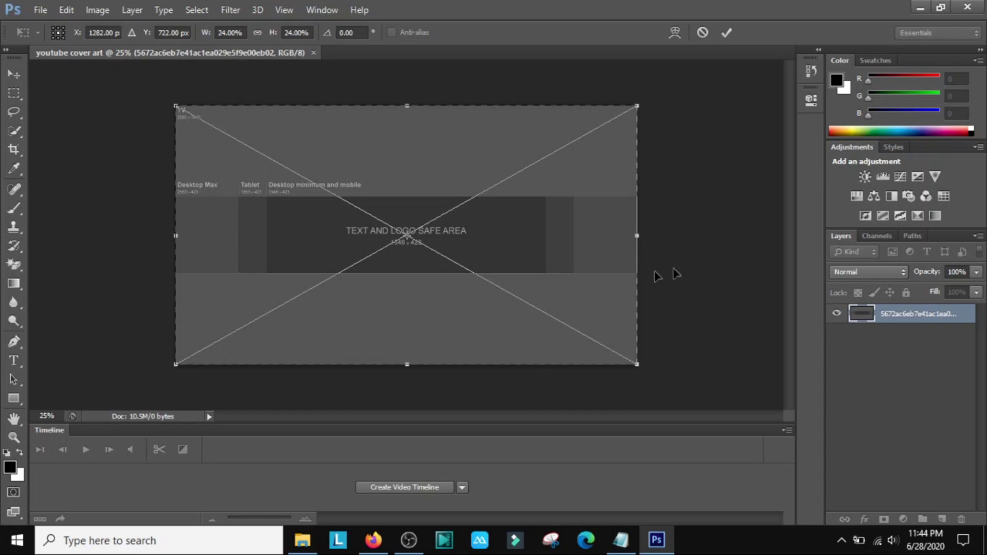
{"action": "key", "text": "c"}
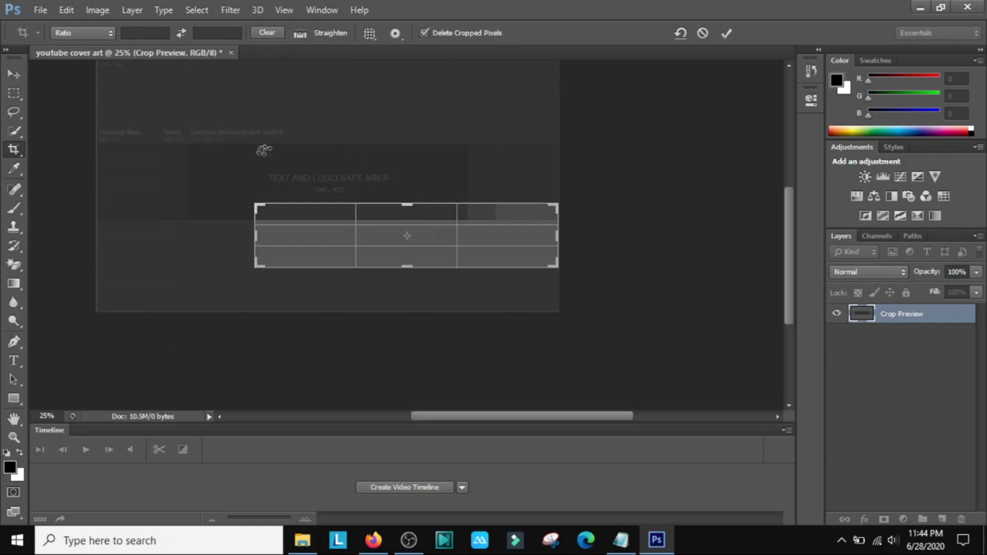
{"action": "key", "text": "Escape"}
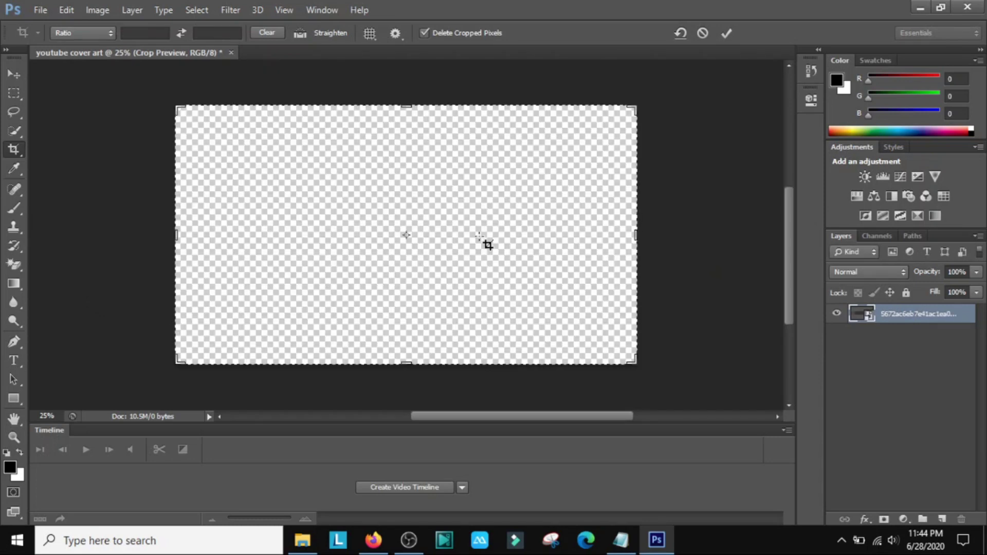
{"action": "left_click", "coordinate": [729, 205]}
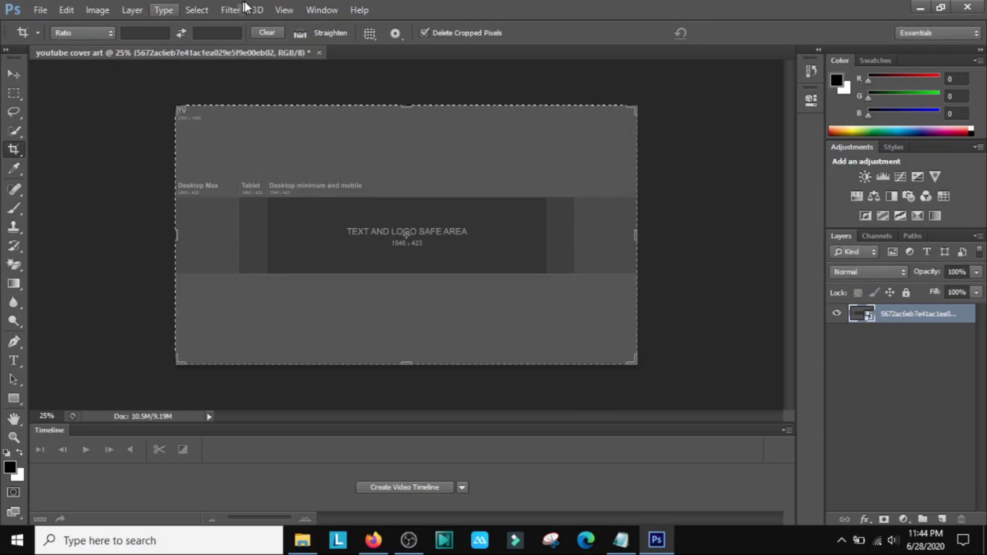
{"action": "left_click", "coordinate": [287, 11]}
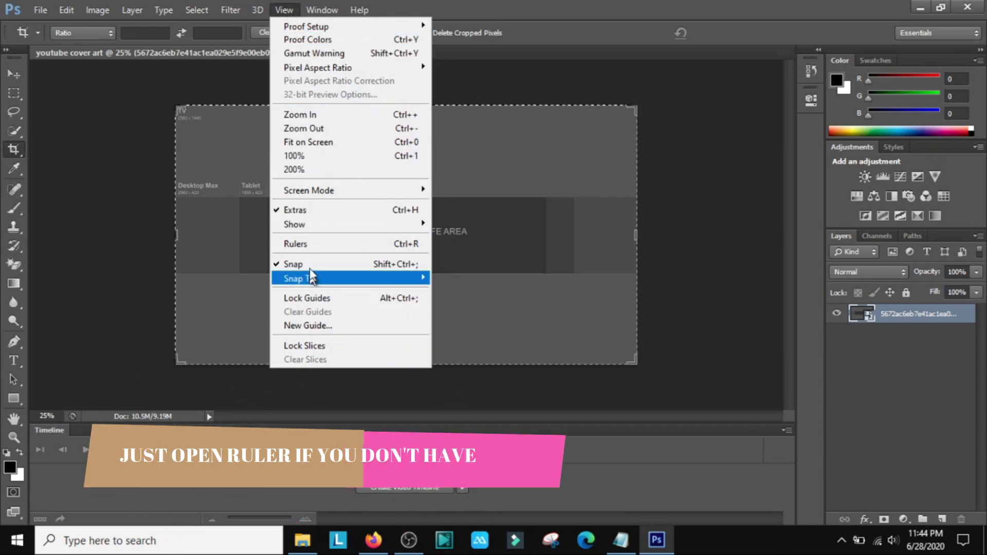
Show rulers and place a horizontal guide at the safe area's top edge.
{"action": "left_click", "coordinate": [304, 244]}
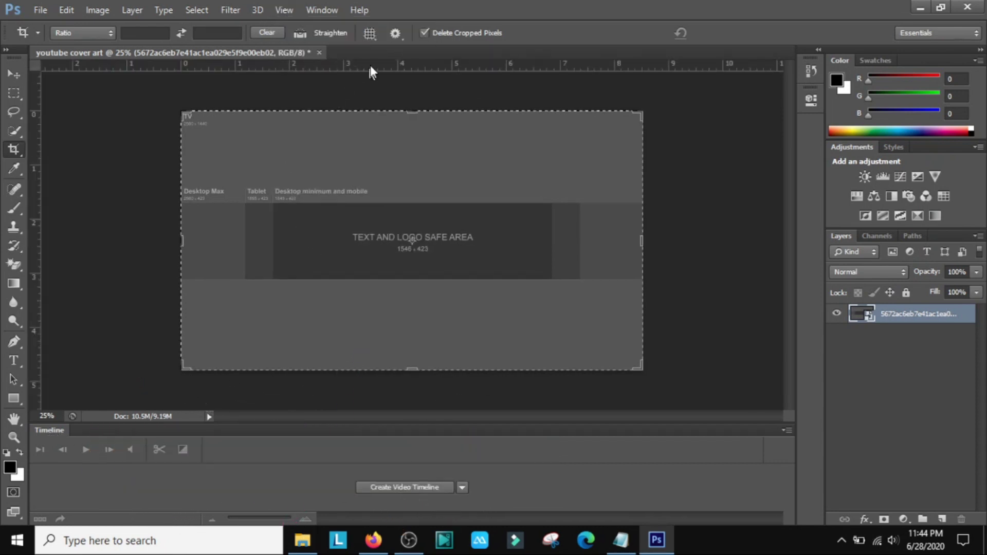
{"action": "left_click", "coordinate": [14, 74]}
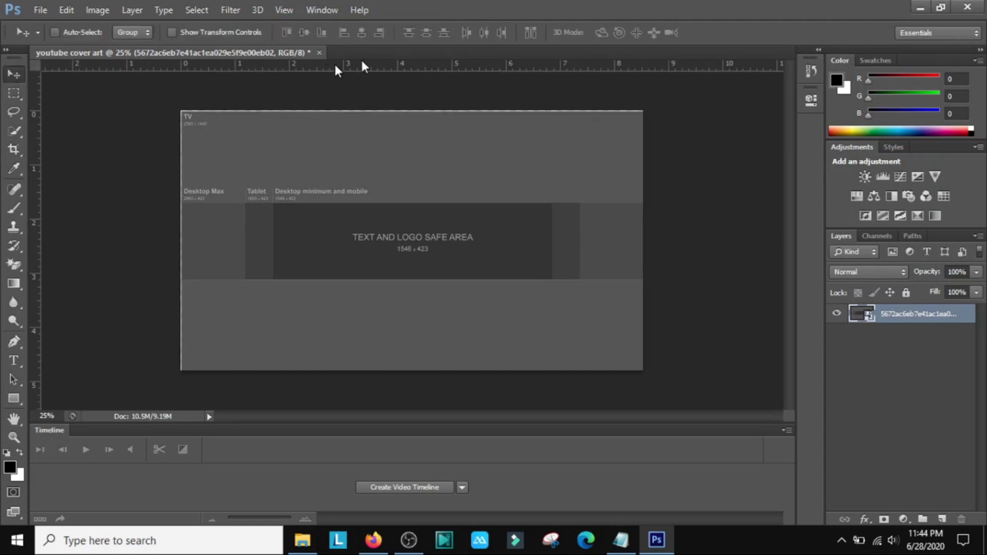
{"action": "left_click_drag", "start_coordinate": [364, 71], "coordinate": [357, 199]}
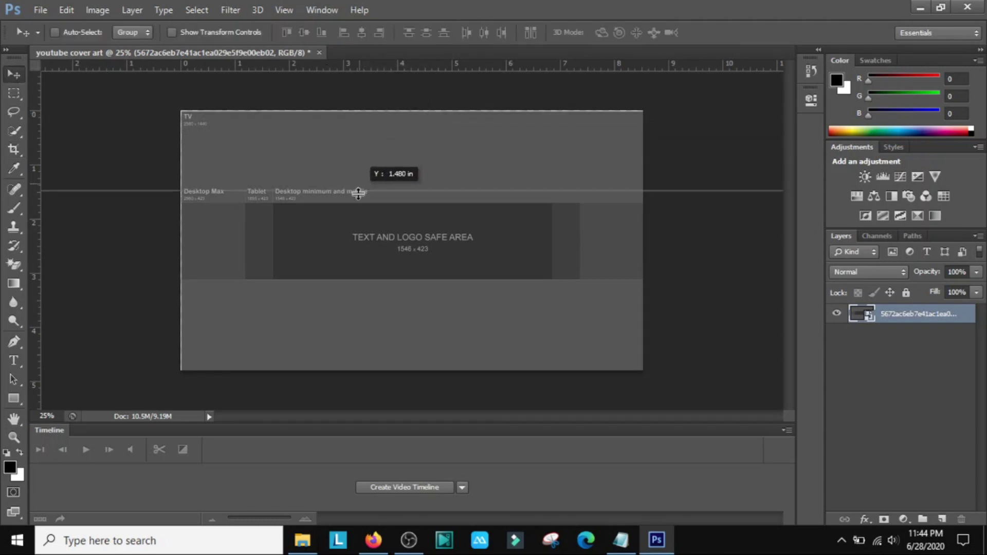
{"action": "left_click_drag", "start_coordinate": [357, 200], "coordinate": [358, 201]}
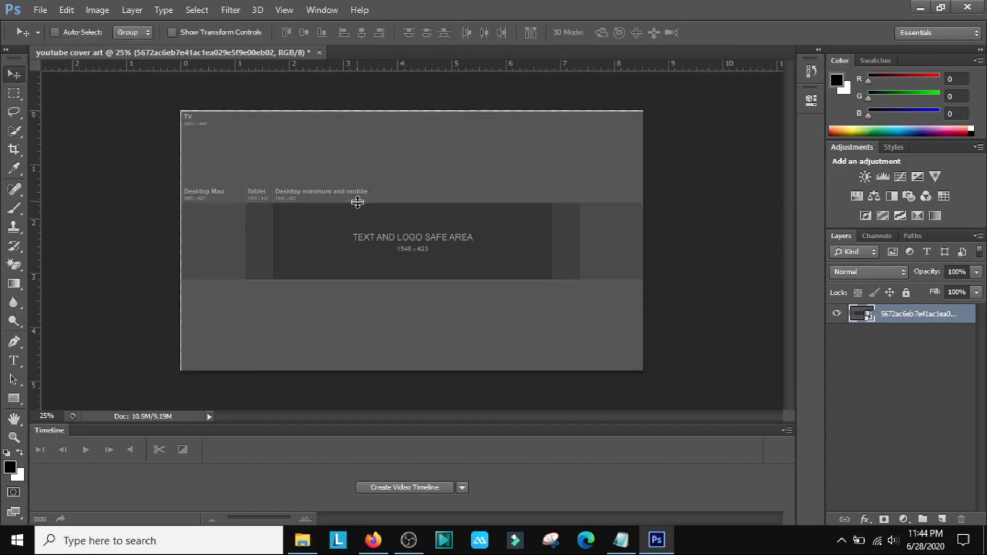
Float and maximize the document, then add a horizontal guide at the safe area's bottom edge.
{"action": "mouse_move", "coordinate": [376, 57]}
{"action": "left_mouse_down"}
{"action": "mouse_move", "coordinate": [376, 213]}
{"action": "mouse_move", "coordinate": [373, 103]}
{"action": "left_mouse_up"}
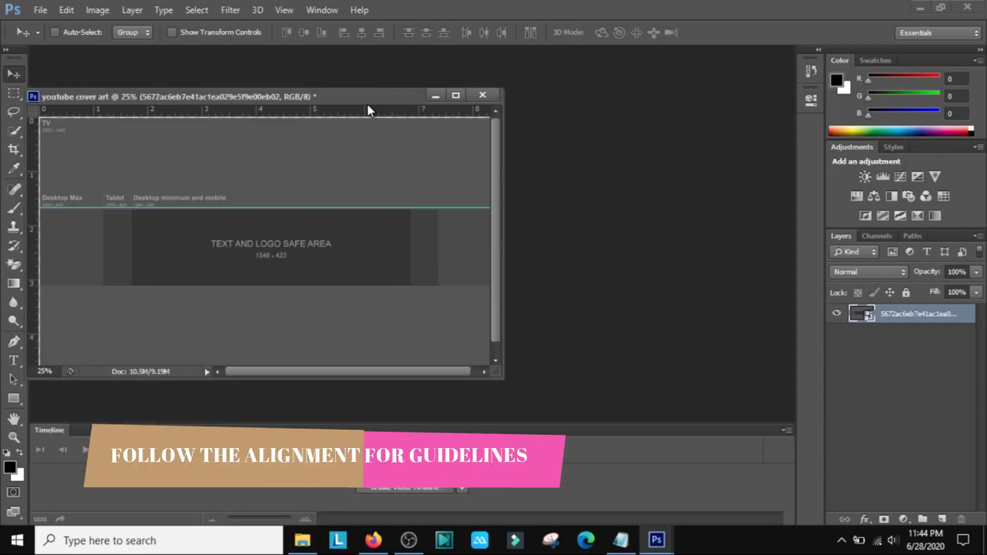
{"action": "left_click", "coordinate": [455, 94]}
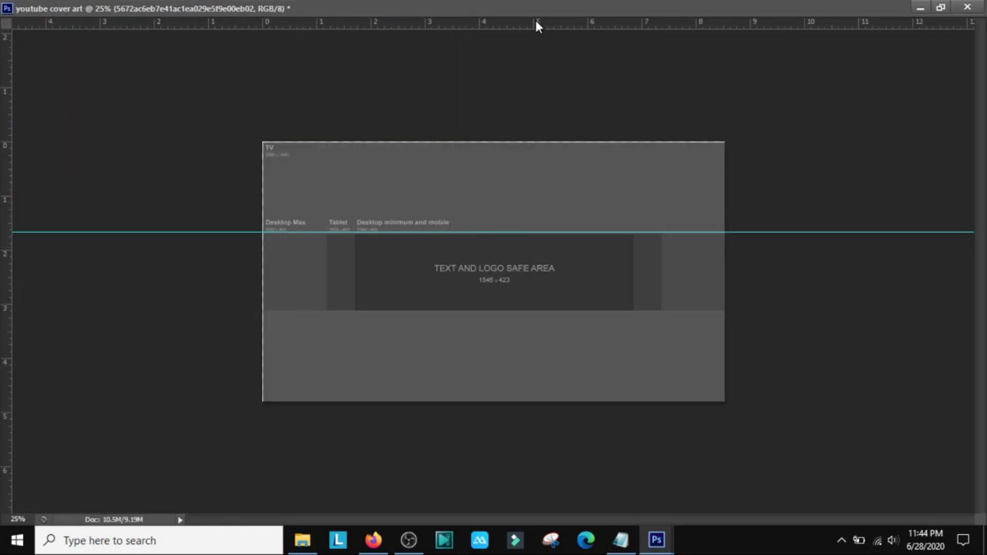
{"action": "left_click_drag", "start_coordinate": [536, 25], "coordinate": [498, 309]}
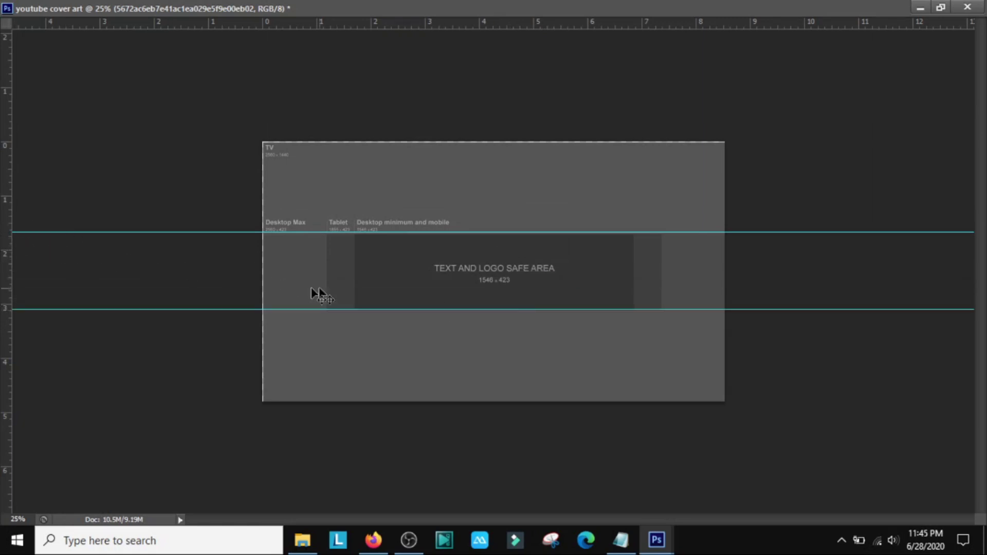
Add four vertical guides marking the safe area sides and Tablet zone edges.
{"action": "mouse_move", "coordinate": [9, 258]}
{"action": "left_mouse_down"}
{"action": "mouse_move", "coordinate": [322, 283]}
{"action": "mouse_move", "coordinate": [664, 295]}
{"action": "left_mouse_up"}
{"action": "left_click_drag", "start_coordinate": [6, 265], "coordinate": [633, 325]}
{"action": "left_click_drag", "start_coordinate": [2, 268], "coordinate": [353, 297]}
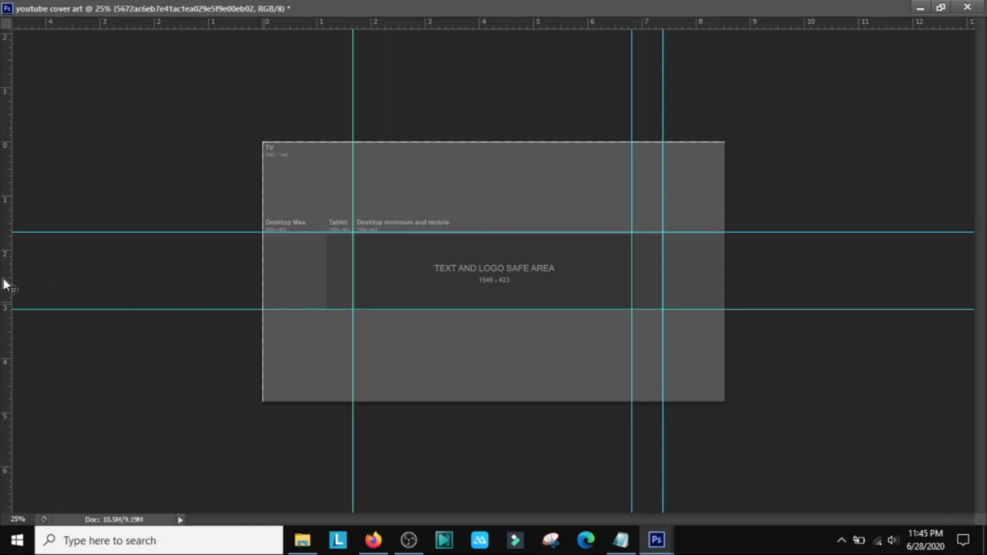
{"action": "mouse_move", "coordinate": [5, 284]}
{"action": "left_mouse_down"}
{"action": "mouse_move", "coordinate": [346, 304]}
{"action": "mouse_move", "coordinate": [326, 310]}
{"action": "left_mouse_up"}
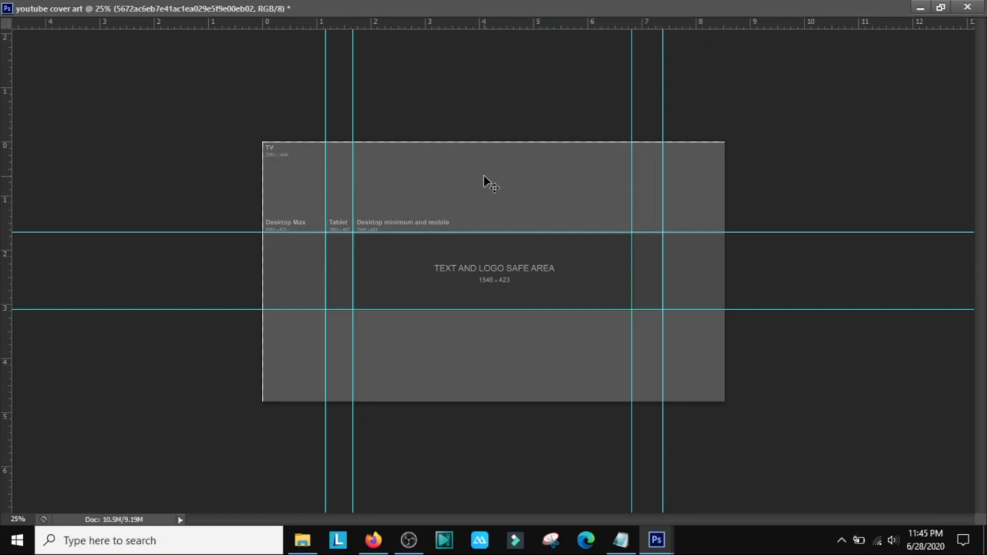
Dock the document into the workspace and keep black as the foreground colour for the Rectangle tool.
{"action": "left_click", "coordinate": [946, 8]}
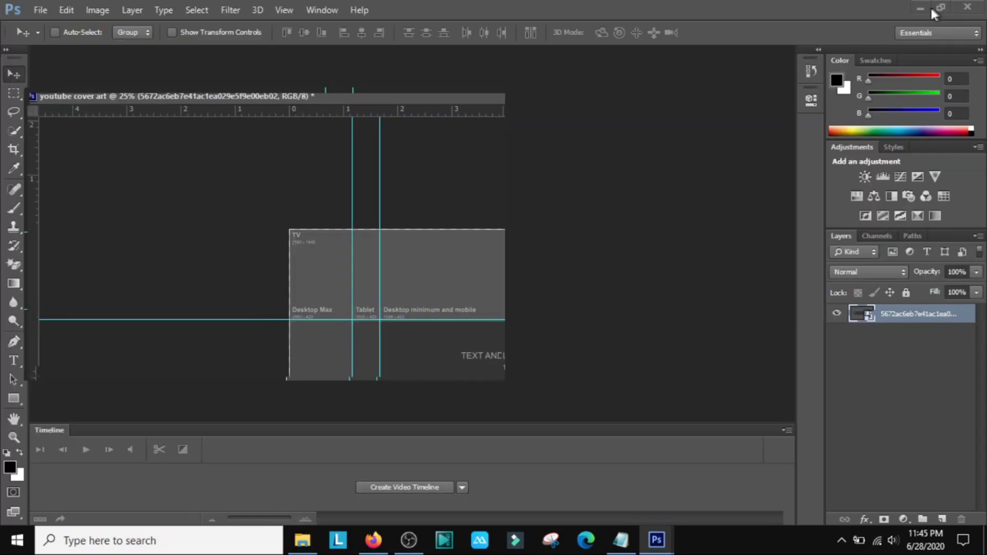
{"action": "left_click_drag", "start_coordinate": [322, 97], "coordinate": [414, 59]}
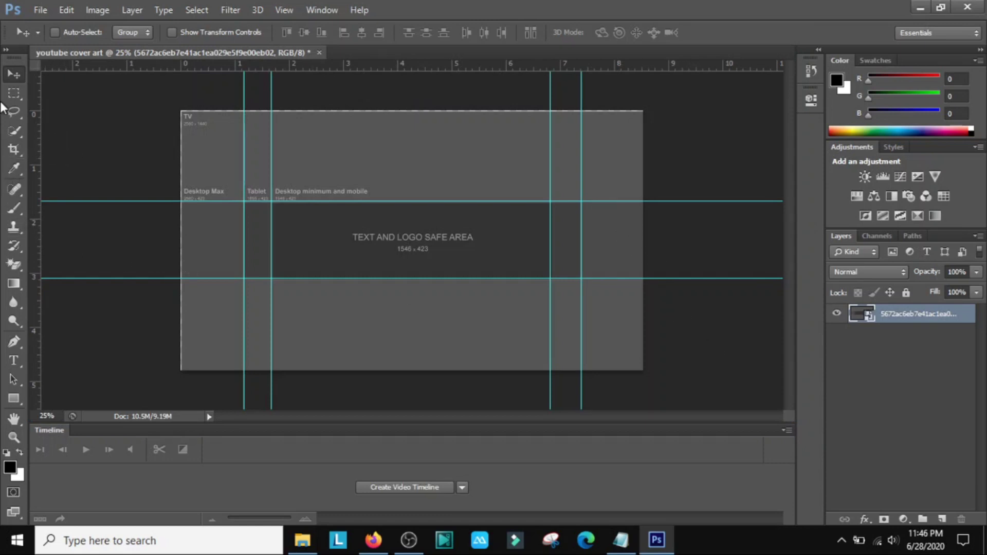
{"action": "left_click", "coordinate": [8, 470]}
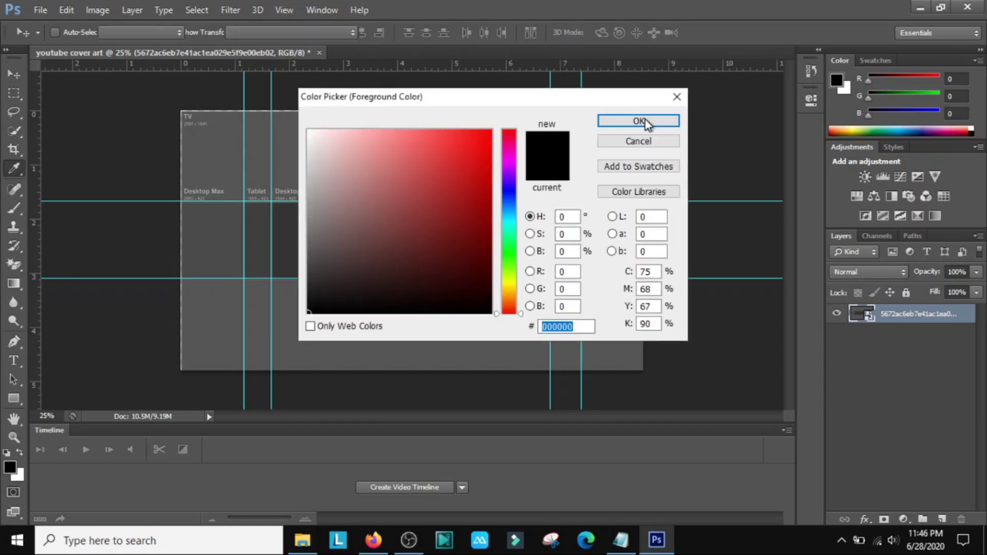
{"action": "key", "text": "Return"}
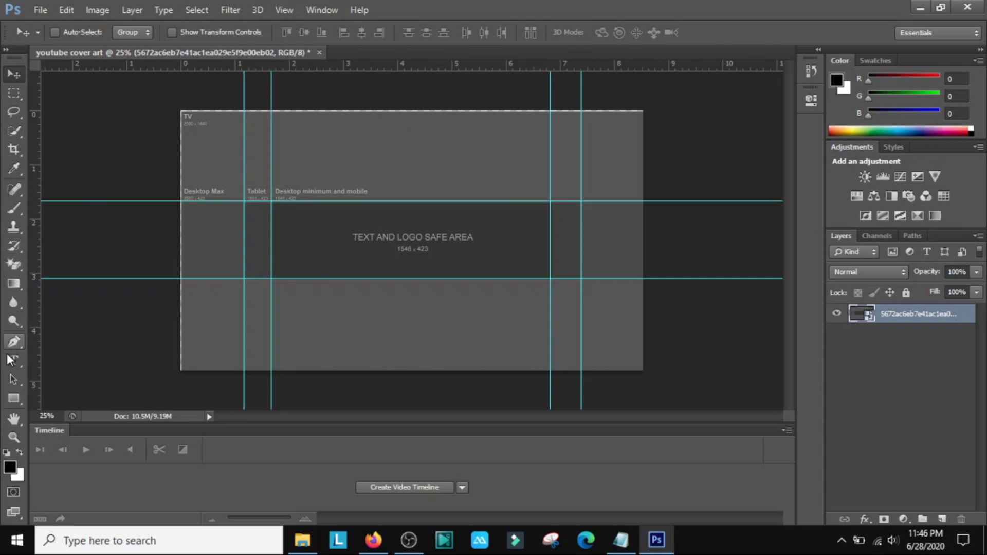
{"action": "left_click", "coordinate": [13, 399]}
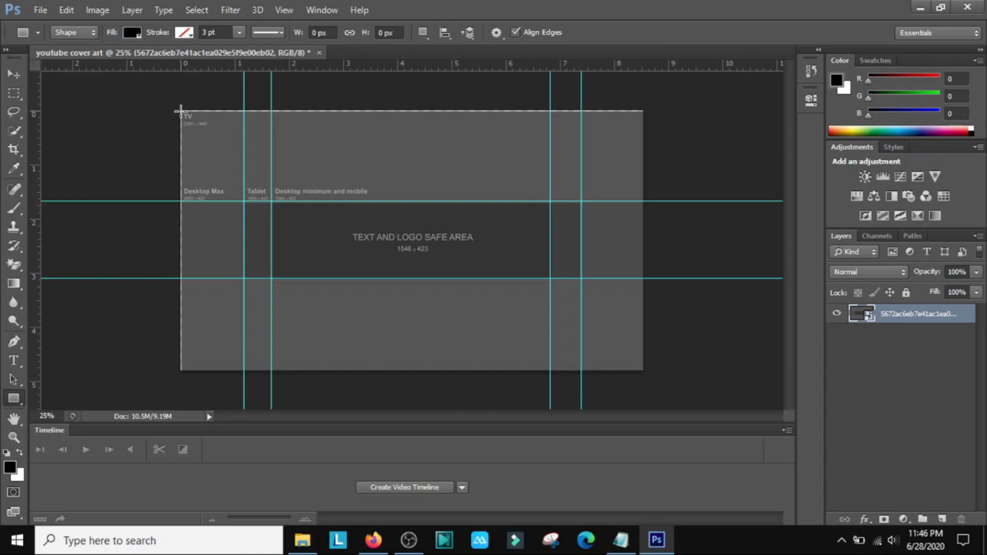
Draw black rectangles over the bands above, below, right and left of the safe area.
{"action": "left_click_drag", "start_coordinate": [180, 111], "coordinate": [643, 198]}
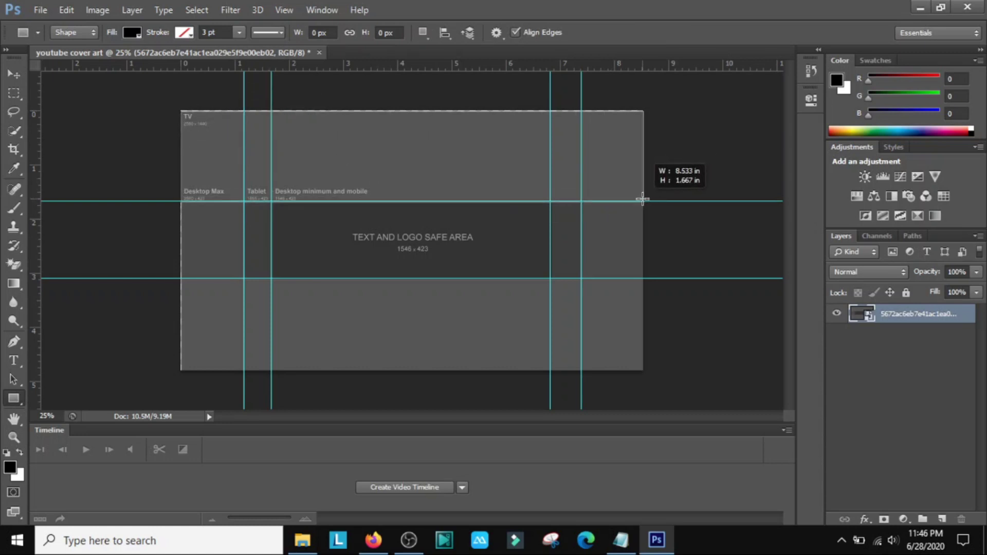
{"action": "left_click_drag", "start_coordinate": [643, 199], "coordinate": [643, 198]}
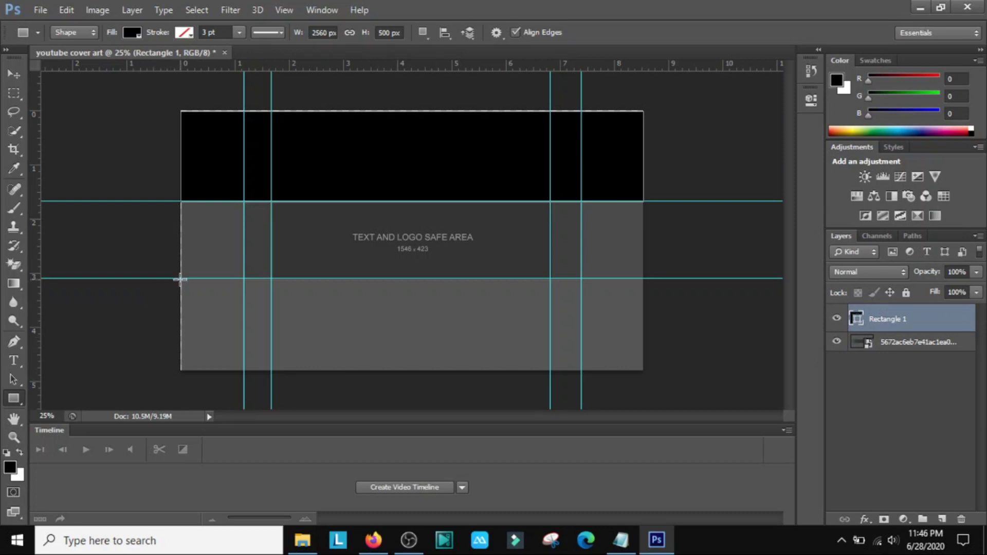
{"action": "left_click_drag", "start_coordinate": [180, 279], "coordinate": [635, 367]}
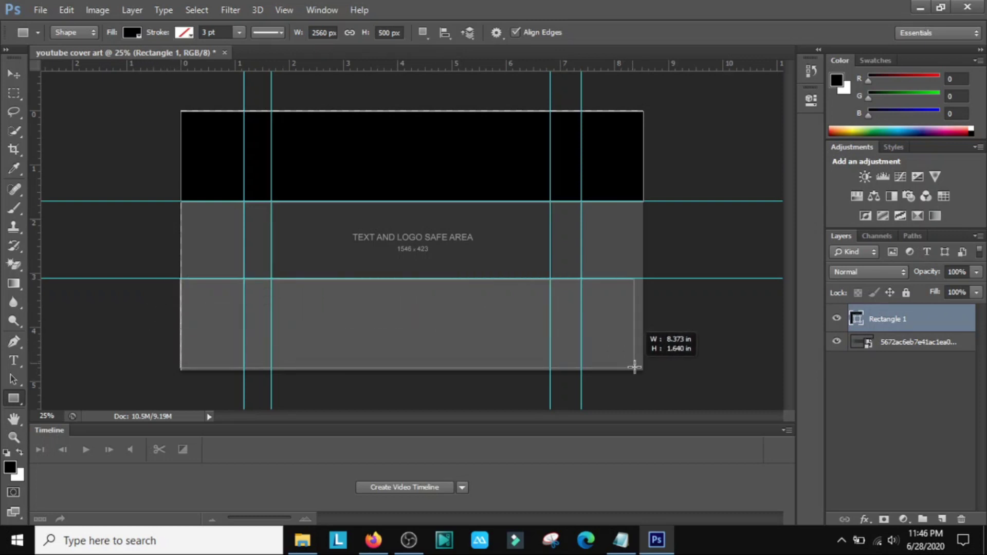
{"action": "left_click_drag", "start_coordinate": [635, 366], "coordinate": [641, 368]}
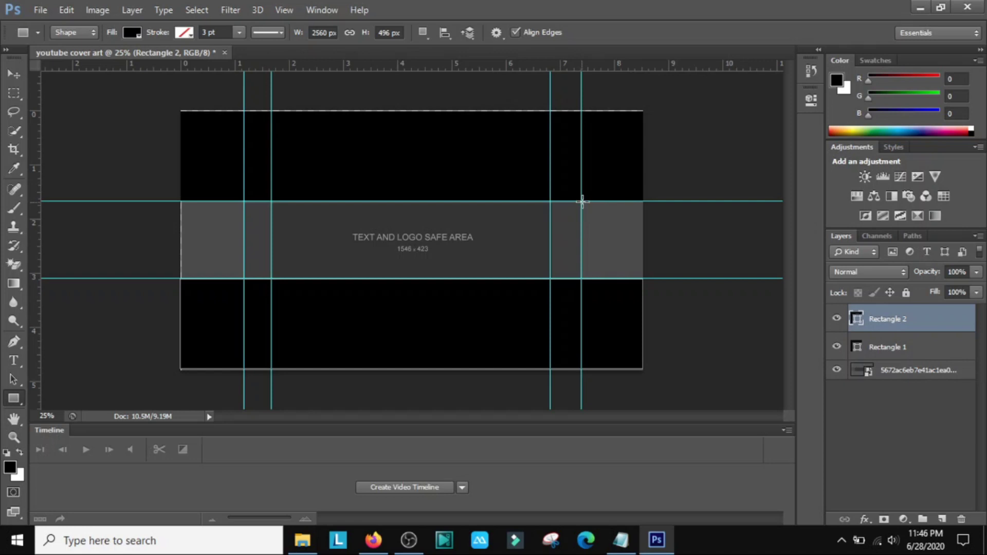
{"action": "left_click_drag", "start_coordinate": [583, 202], "coordinate": [642, 279]}
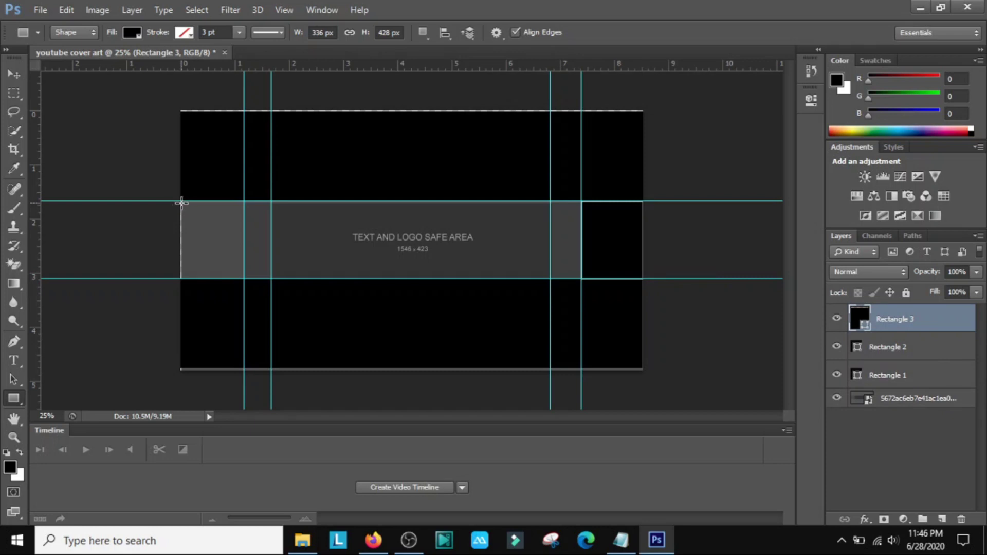
{"action": "left_click_drag", "start_coordinate": [180, 202], "coordinate": [244, 278]}
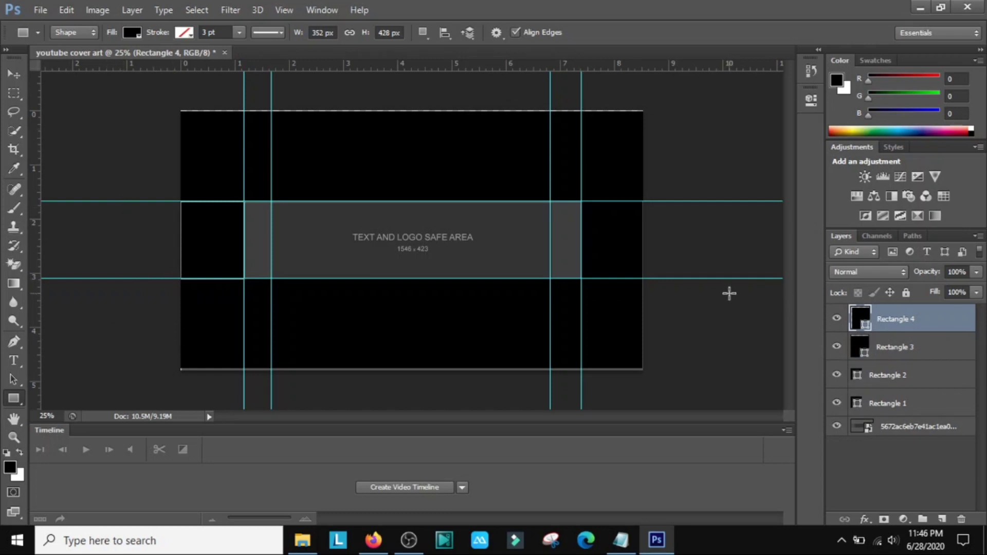
{"action": "key", "text": "Return"}
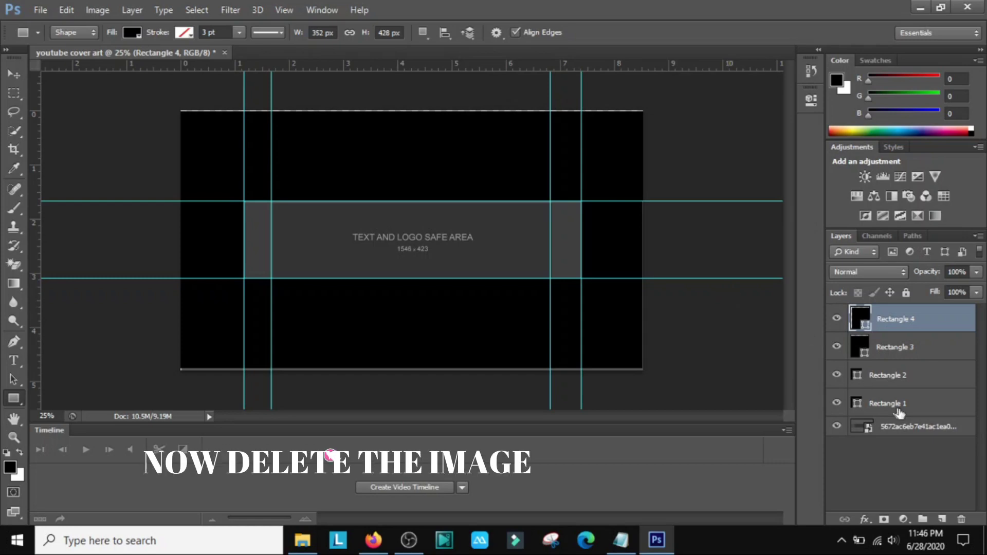
Delete the channel art template image layer, leaving only the four black rectangles.
{"action": "left_click", "coordinate": [905, 428]}
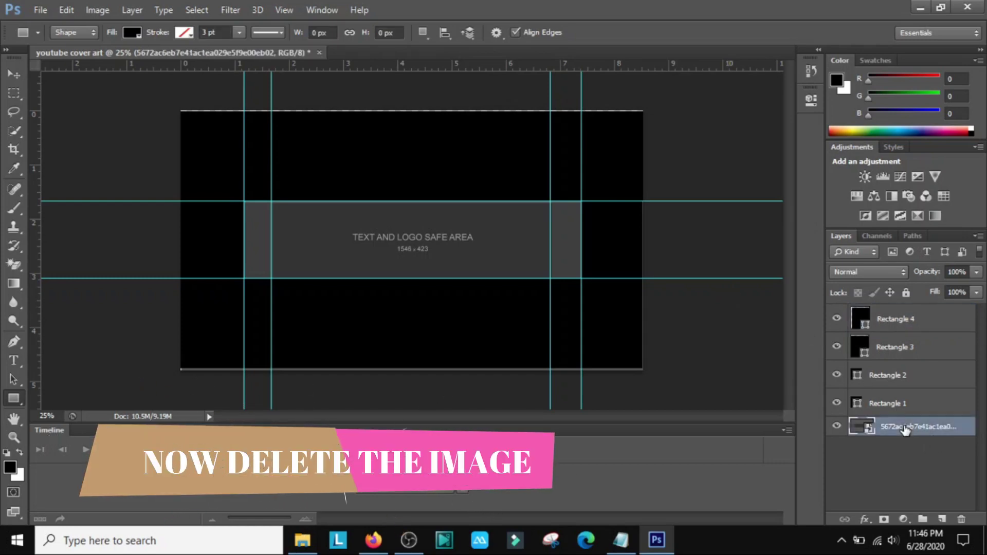
{"action": "key", "text": "Delete"}
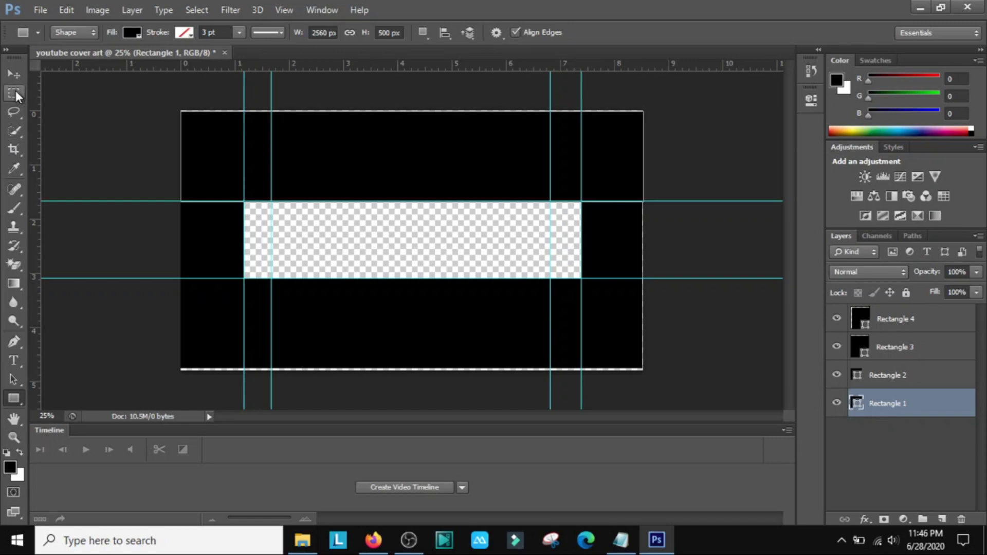
{"action": "left_click", "coordinate": [15, 362]}
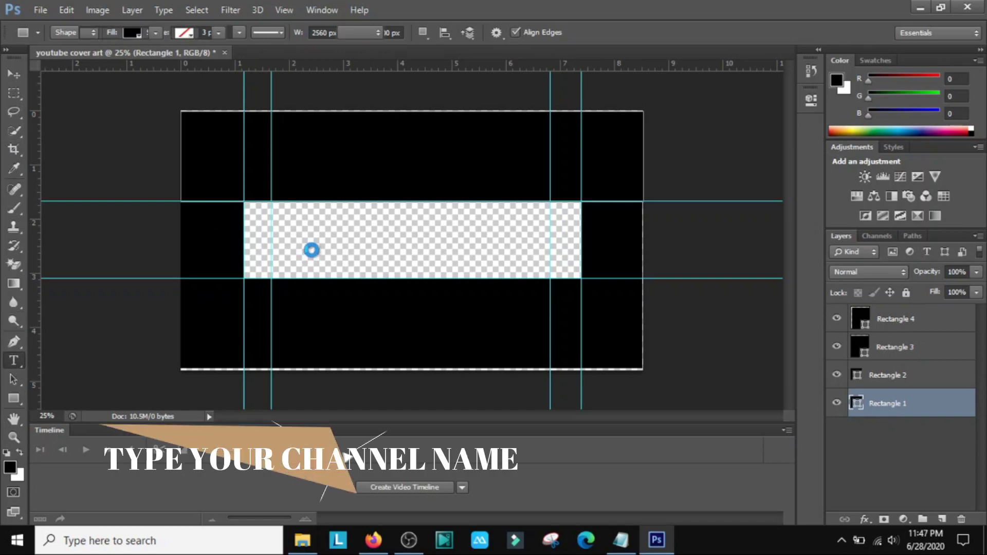
Zoom in, start a text layer in the safe area, and choose the Edo SZ font.
{"action": "key", "text": "ctrl+plus"}
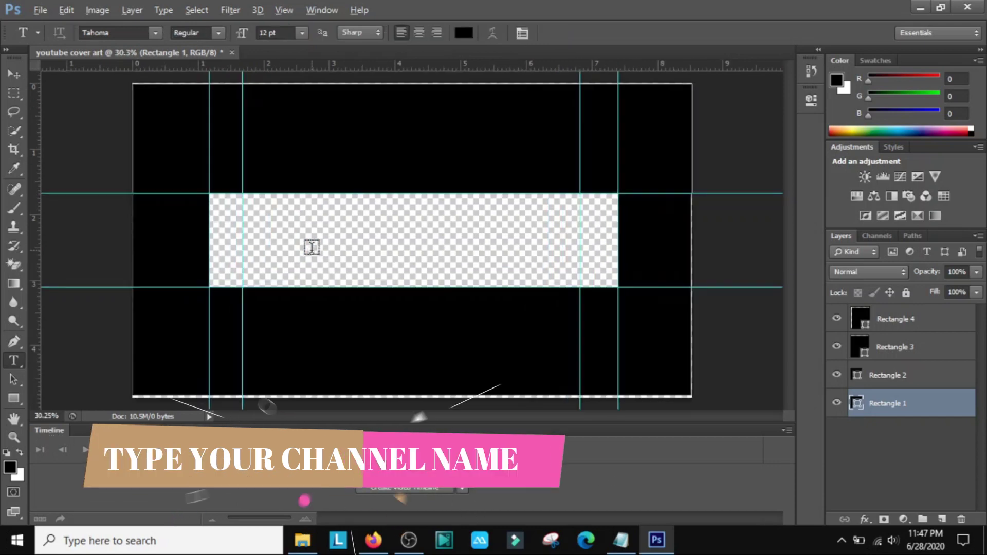
{"action": "left_click", "coordinate": [270, 245]}
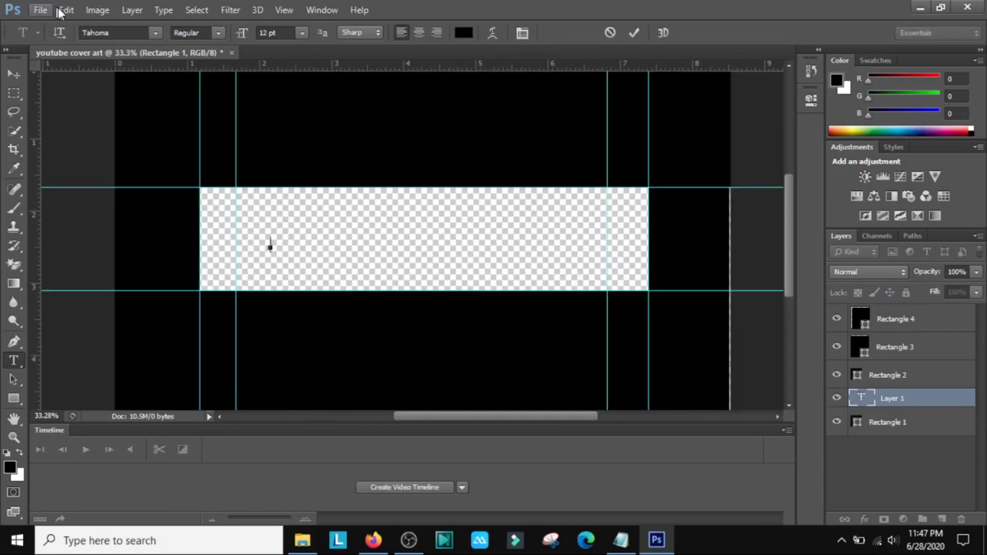
{"action": "left_click", "coordinate": [154, 32]}
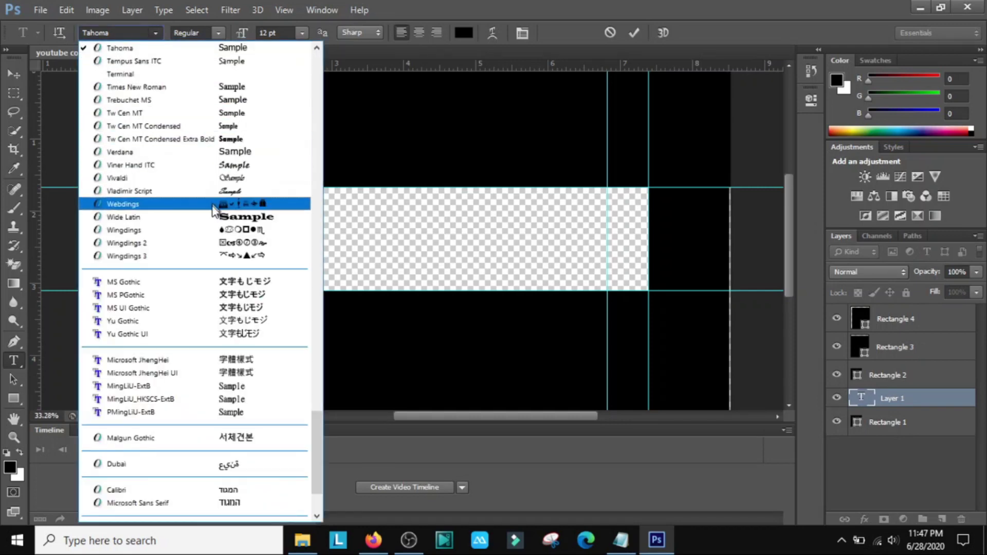
{"action": "scroll", "coordinate": [221, 222], "scroll_direction": "up", "scroll_amount": 6}
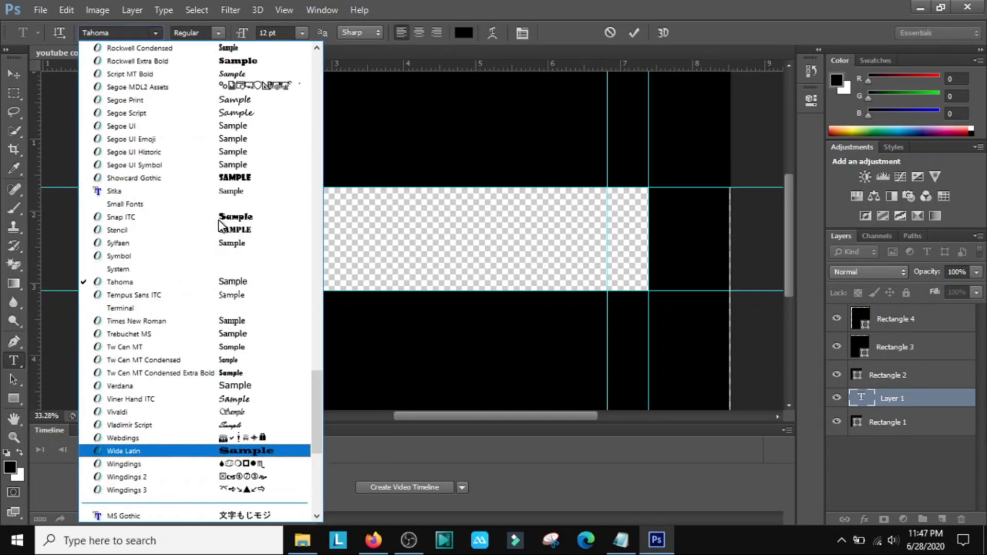
{"action": "scroll", "coordinate": [220, 224], "scroll_direction": "up", "scroll_amount": 4}
{"action": "scroll", "coordinate": [206, 231], "scroll_direction": "up", "scroll_amount": 5}
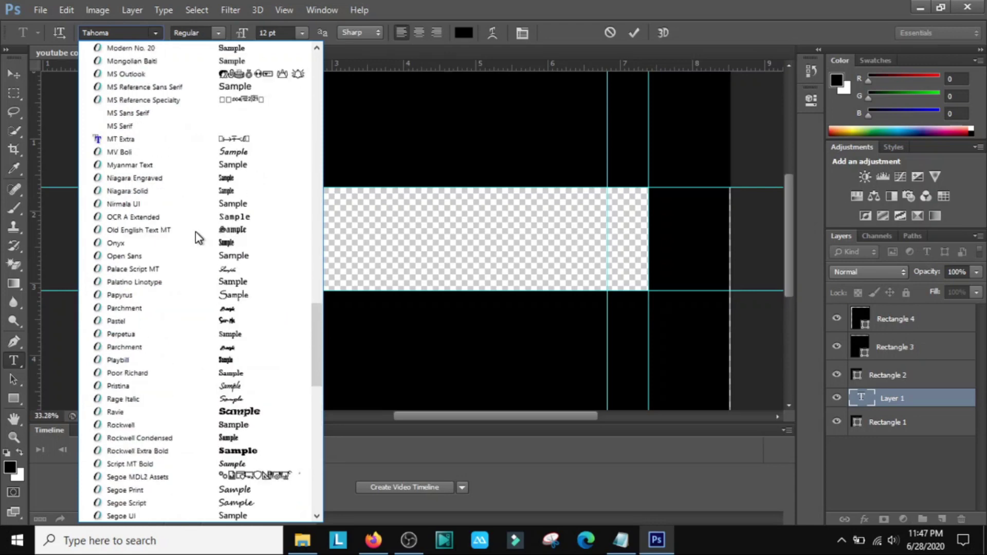
{"action": "scroll", "coordinate": [195, 237], "scroll_direction": "up", "scroll_amount": 2}
{"action": "scroll", "coordinate": [195, 236], "scroll_direction": "up", "scroll_amount": 3}
{"action": "scroll", "coordinate": [196, 233], "scroll_direction": "up", "scroll_amount": 1}
{"action": "scroll", "coordinate": [196, 233], "scroll_direction": "up", "scroll_amount": 3}
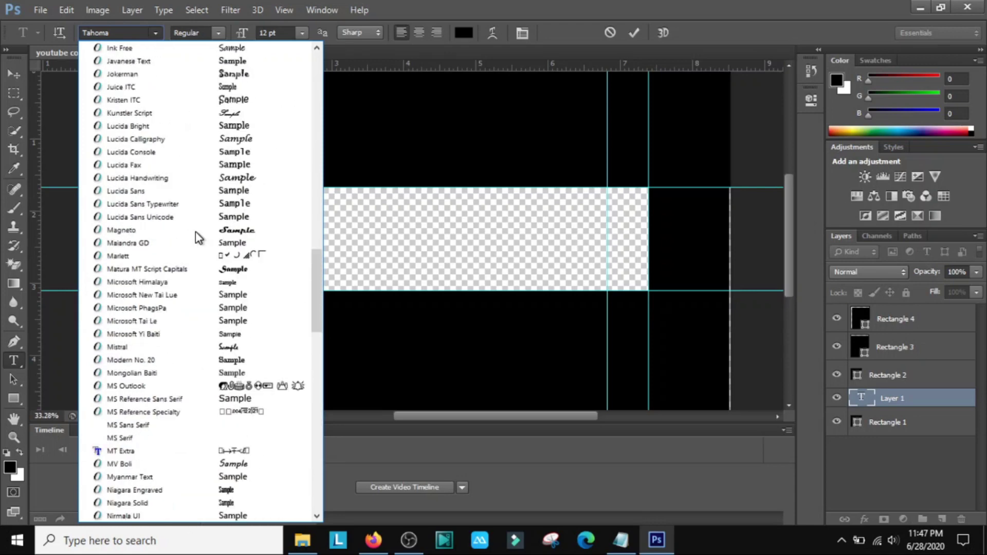
{"action": "scroll", "coordinate": [196, 232], "scroll_direction": "up", "scroll_amount": 6}
{"action": "scroll", "coordinate": [195, 233], "scroll_direction": "up", "scroll_amount": 4}
{"action": "scroll", "coordinate": [196, 233], "scroll_direction": "up", "scroll_amount": 4}
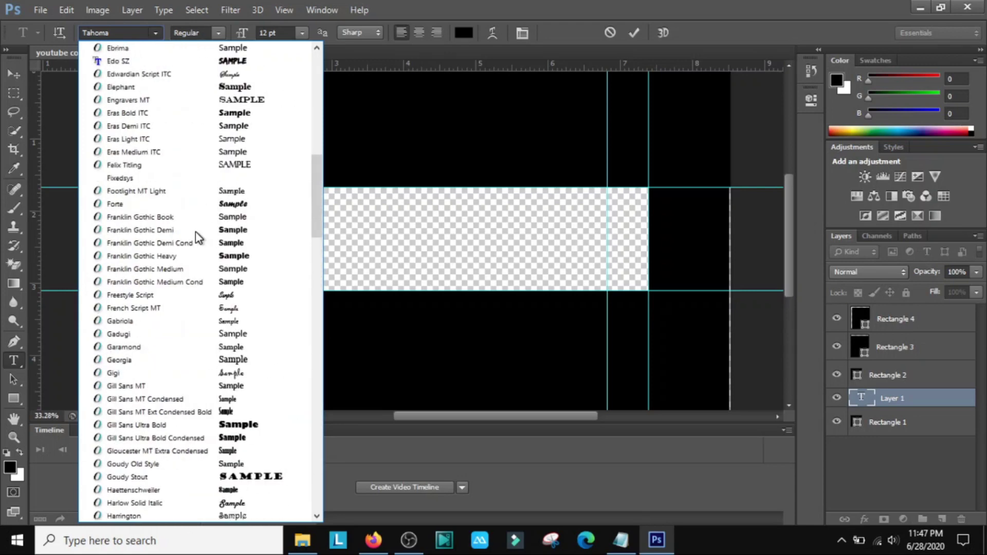
{"action": "scroll", "coordinate": [196, 237], "scroll_direction": "up", "scroll_amount": 1}
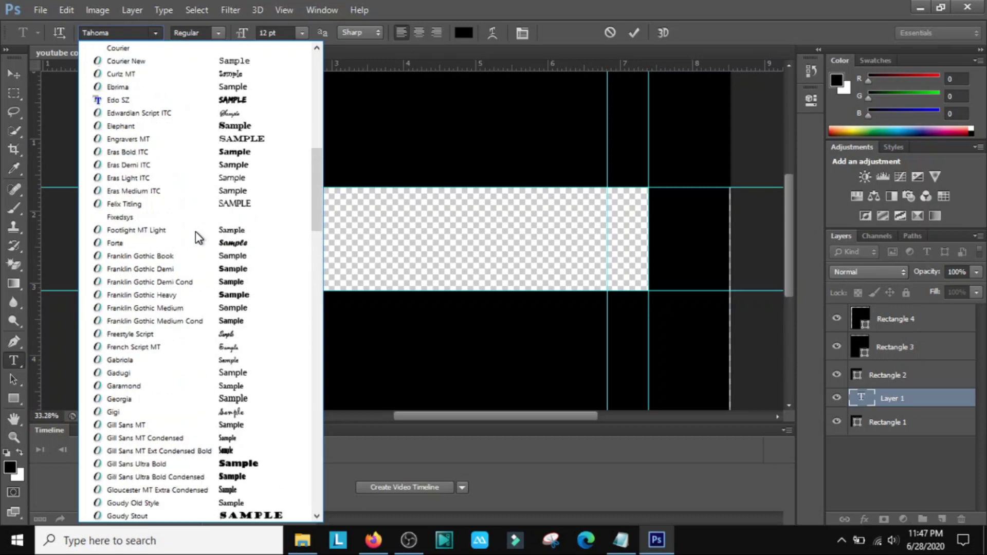
{"action": "left_click", "coordinate": [128, 99]}
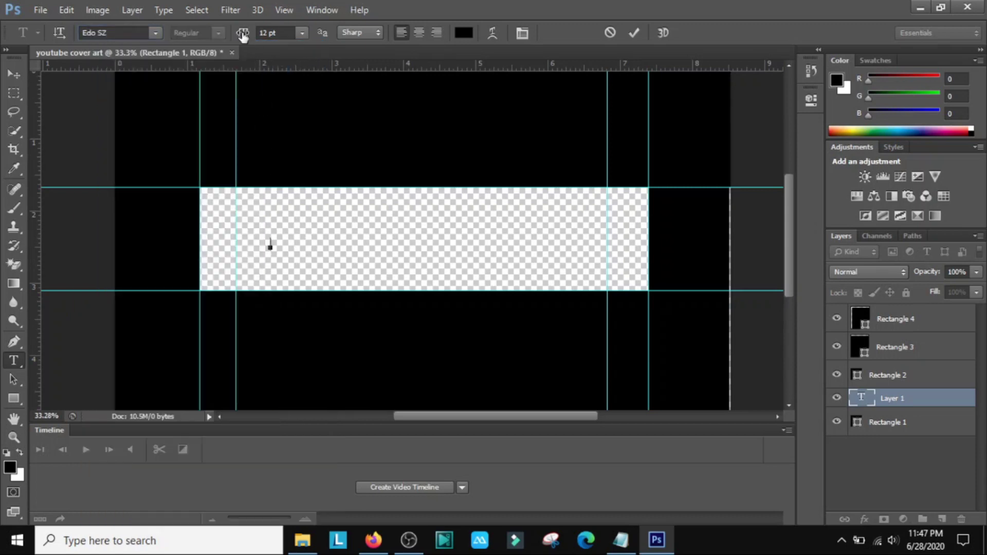
Type the title LHINAR CHANNEL at 61 pt and move it left and down into the safe area.
{"action": "left_click_drag", "start_coordinate": [242, 34], "coordinate": [293, 143]}
{"action": "type", "text": "R"}
{"action": "key", "text": "BackSpace"}
{"action": "type", "text": "LHINA"}
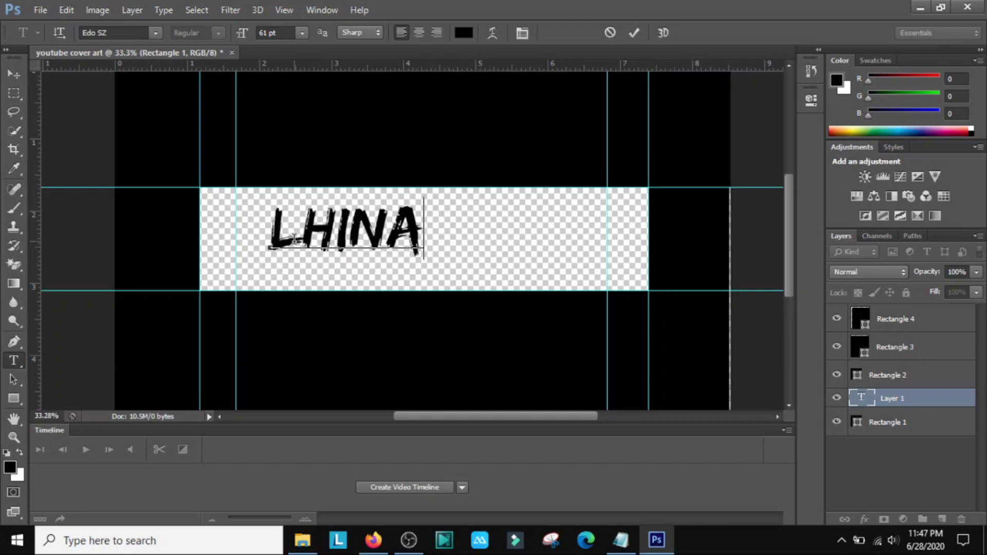
{"action": "type", "text": "R CHA "}
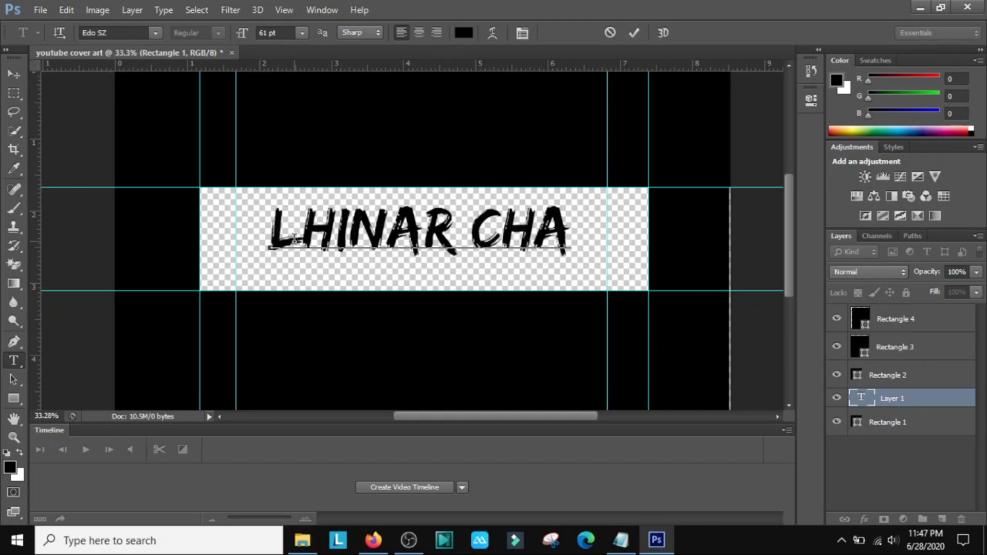
{"action": "type", "text": "NN"}
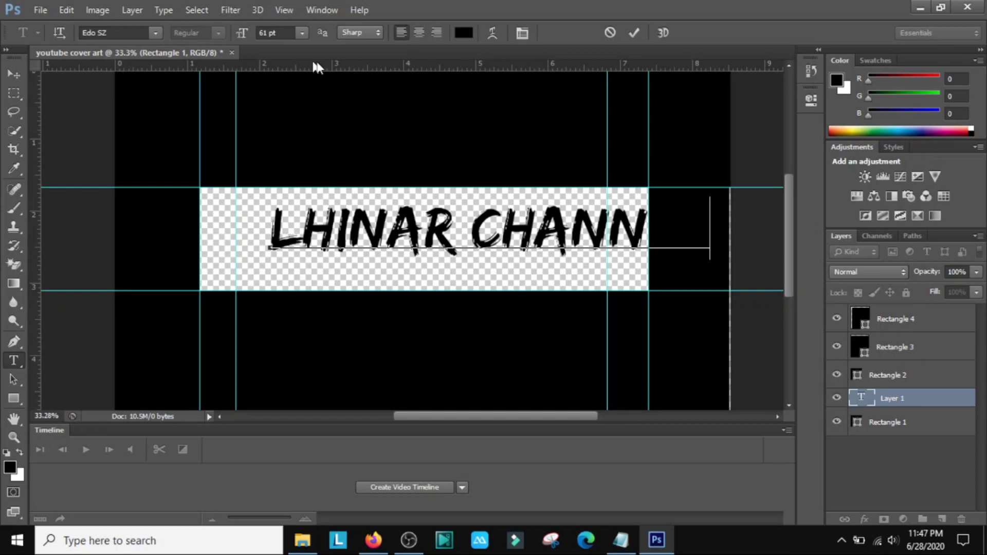
{"action": "left_click", "coordinate": [14, 75]}
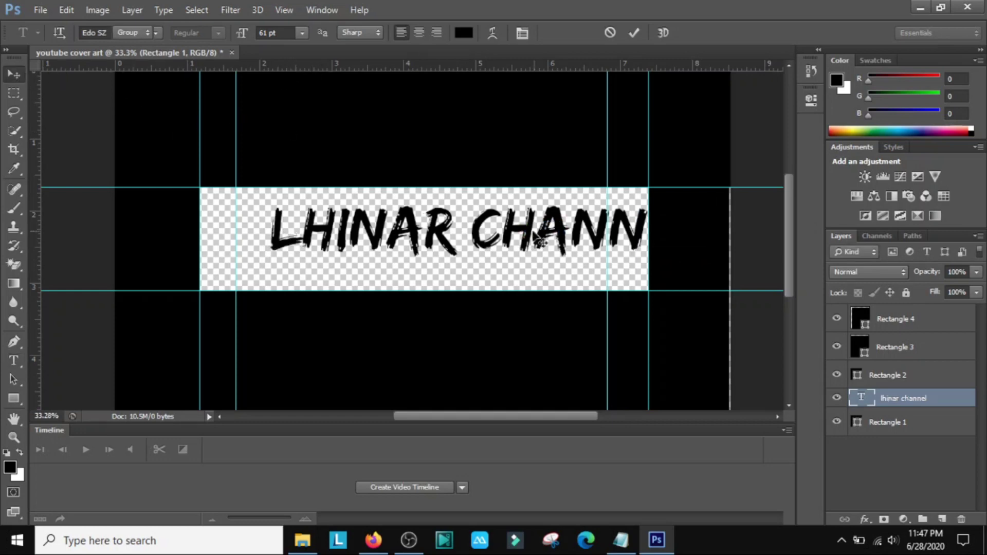
{"action": "left_click_drag", "start_coordinate": [503, 249], "coordinate": [444, 252]}
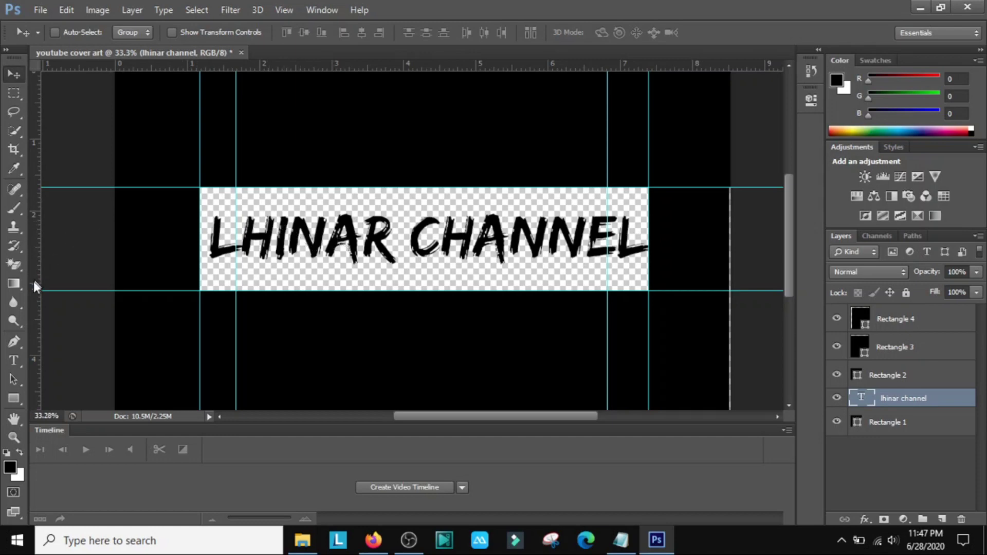
Reduce the title to 55 pt and shift it right.
{"action": "left_click", "coordinate": [14, 360]}
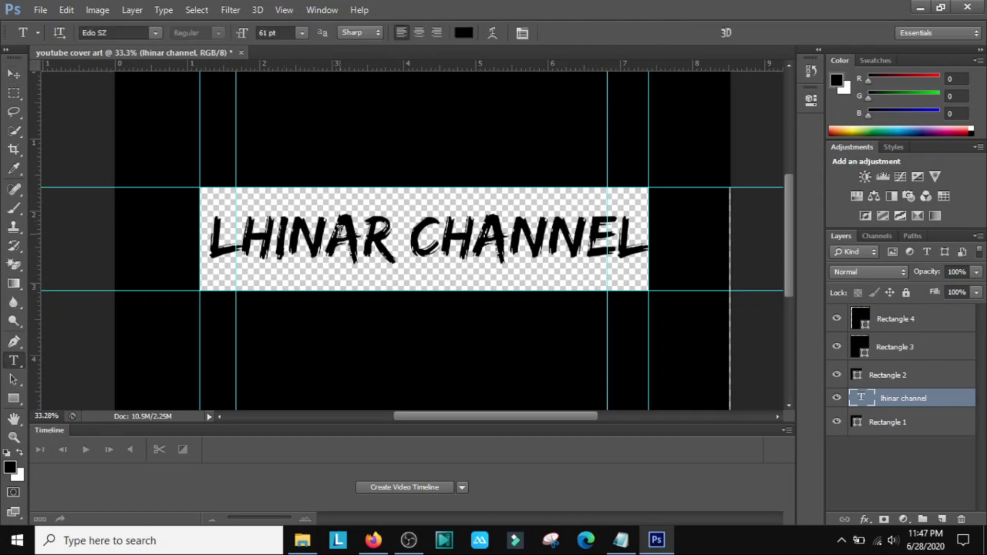
{"action": "triple_click", "coordinate": [340, 231]}
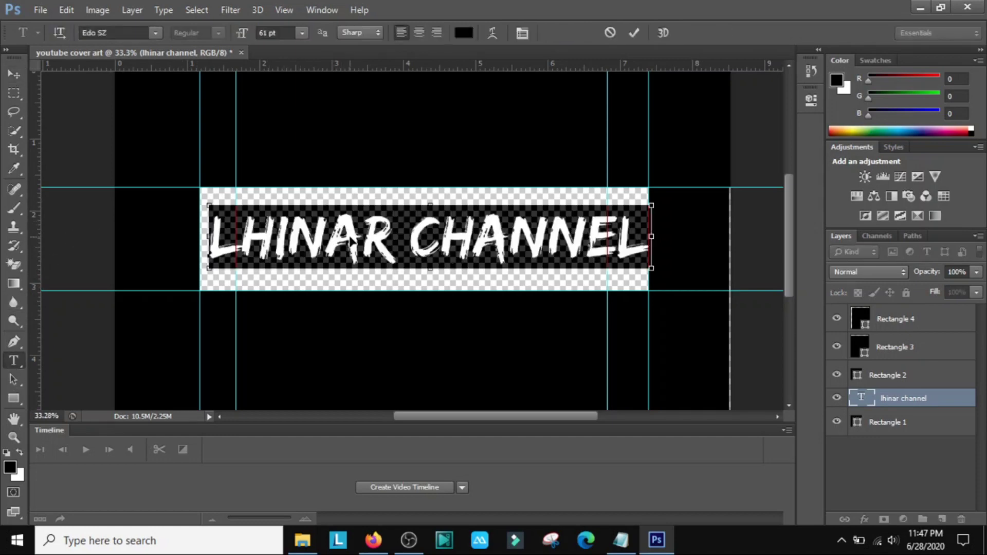
{"action": "left_click_drag", "start_coordinate": [244, 33], "coordinate": [240, 32]}
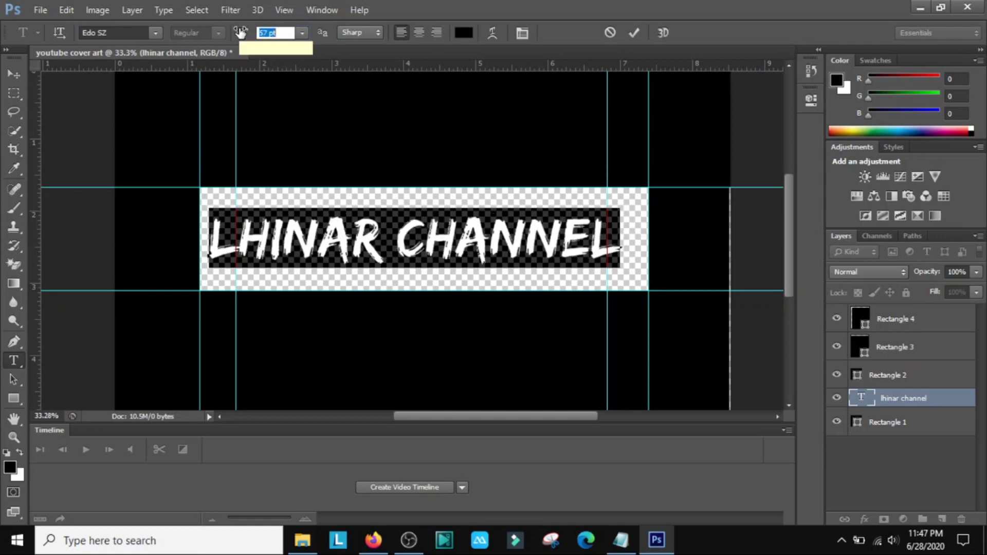
{"action": "left_click_drag", "start_coordinate": [240, 32], "coordinate": [238, 32]}
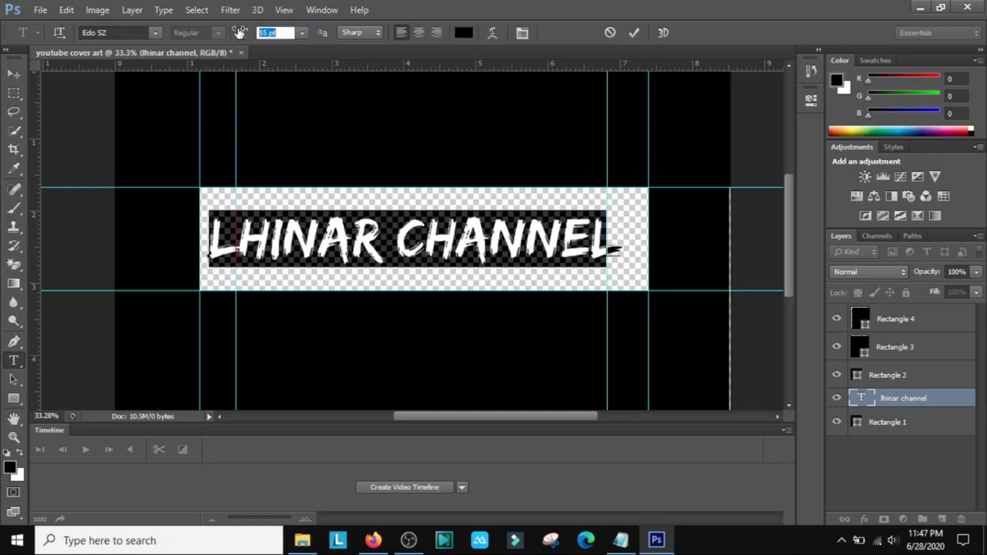
{"action": "left_click", "coordinate": [13, 74]}
{"action": "left_click_drag", "start_coordinate": [342, 244], "coordinate": [363, 246]}
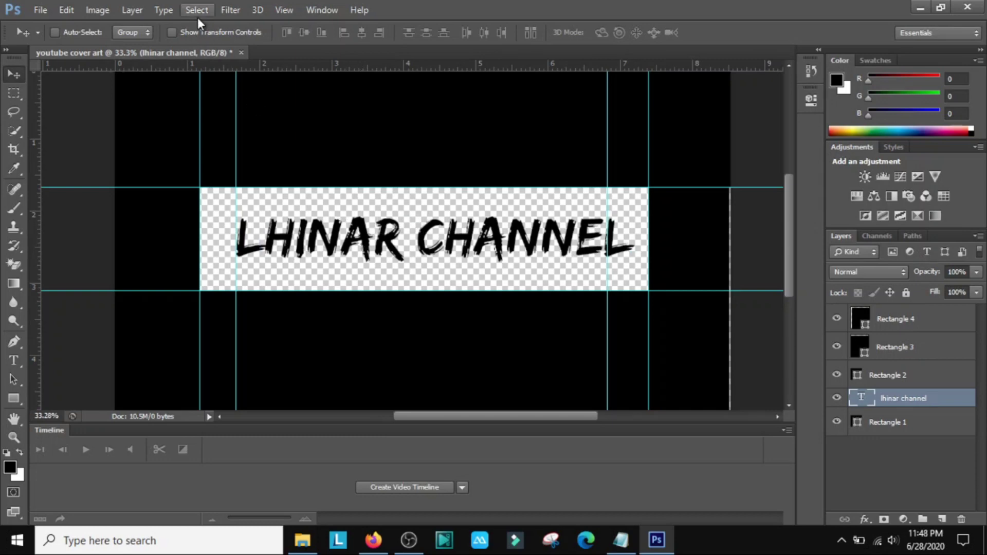
Reselect the whole title and shrink it further to 51 pt.
{"action": "left_click", "coordinate": [14, 362]}
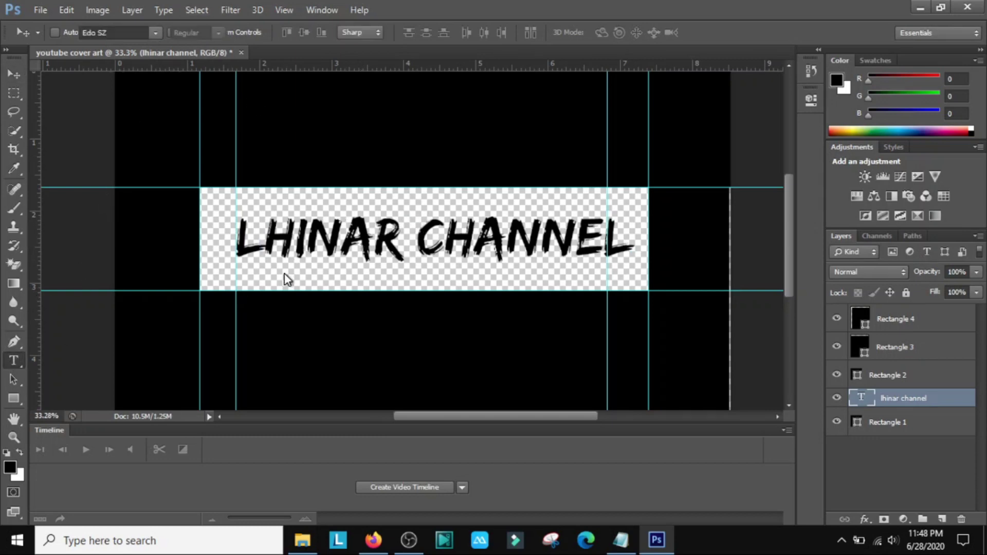
{"action": "double_click", "coordinate": [319, 234]}
{"action": "left_click", "coordinate": [319, 234]}
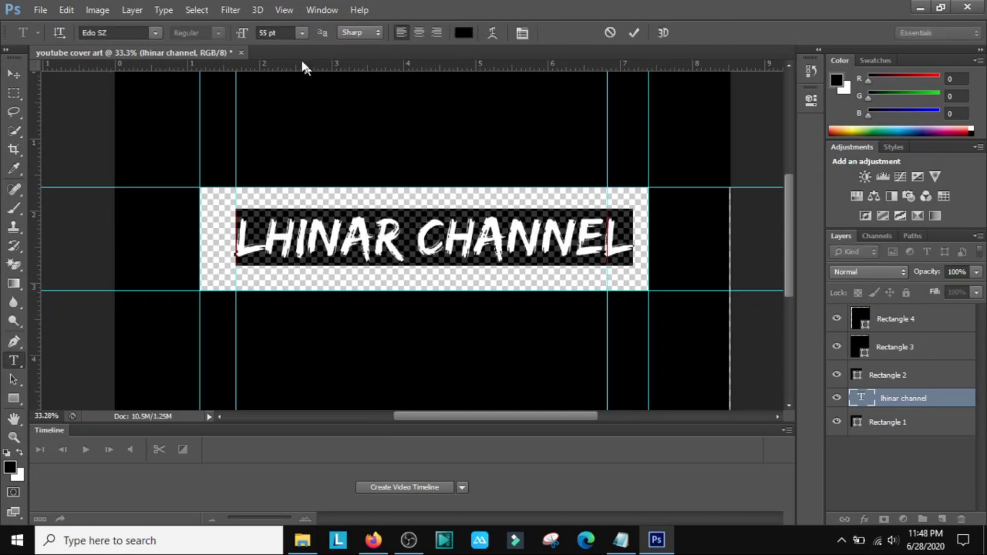
{"action": "left_click_drag", "start_coordinate": [242, 36], "coordinate": [240, 36]}
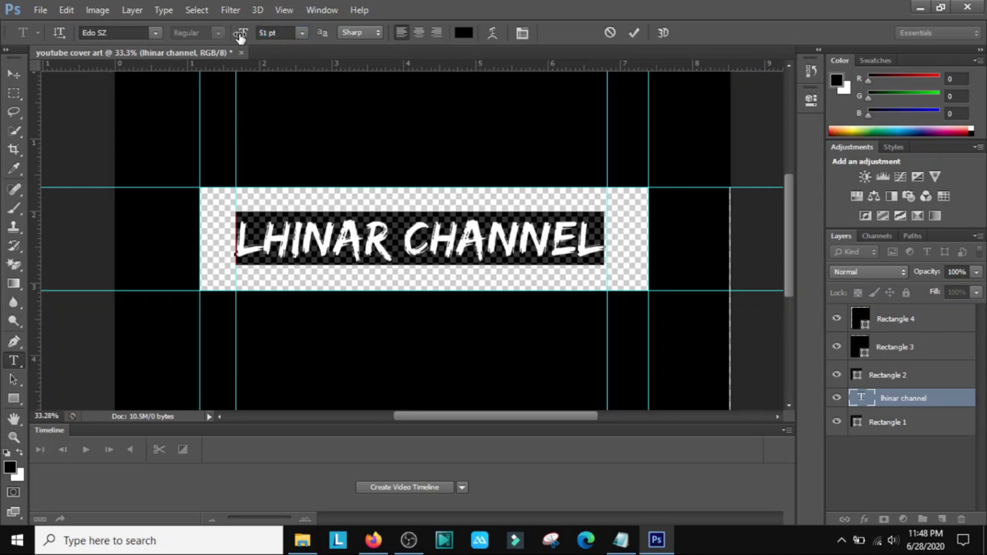
{"action": "left_click", "coordinate": [14, 75]}
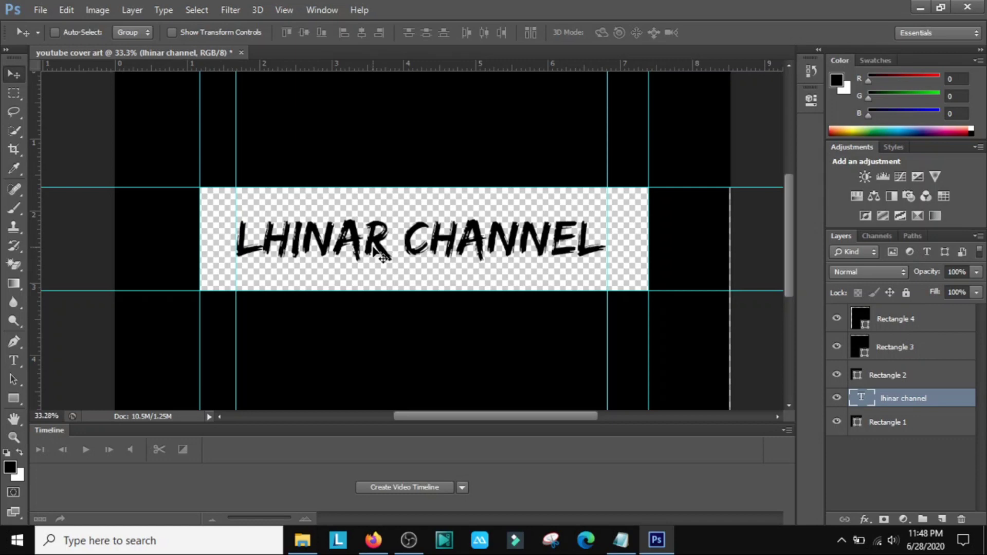
Enable a black outside Stroke layer style on the title and increase its size.
{"action": "right_click", "coordinate": [910, 399]}
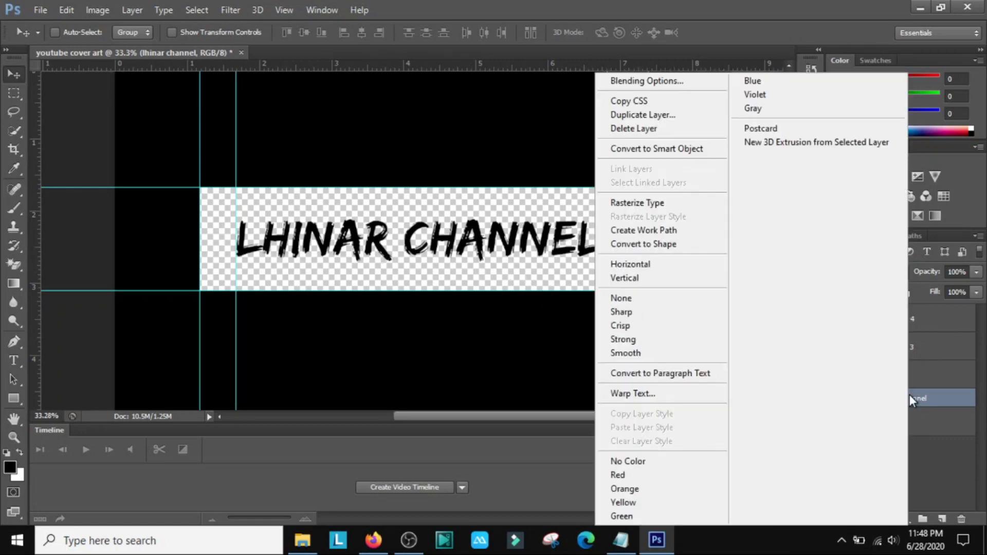
{"action": "left_click", "coordinate": [669, 82]}
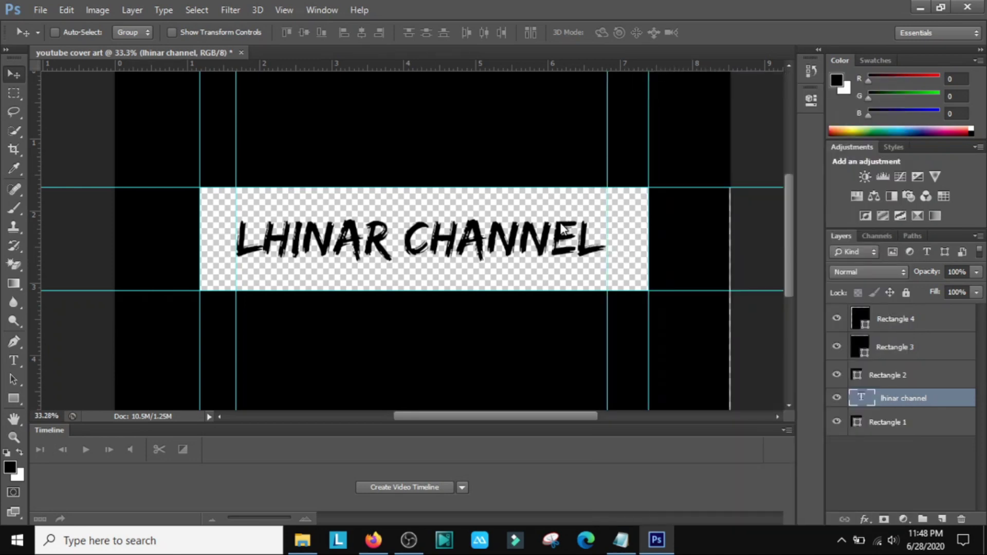
{"action": "double_click", "coordinate": [898, 396]}
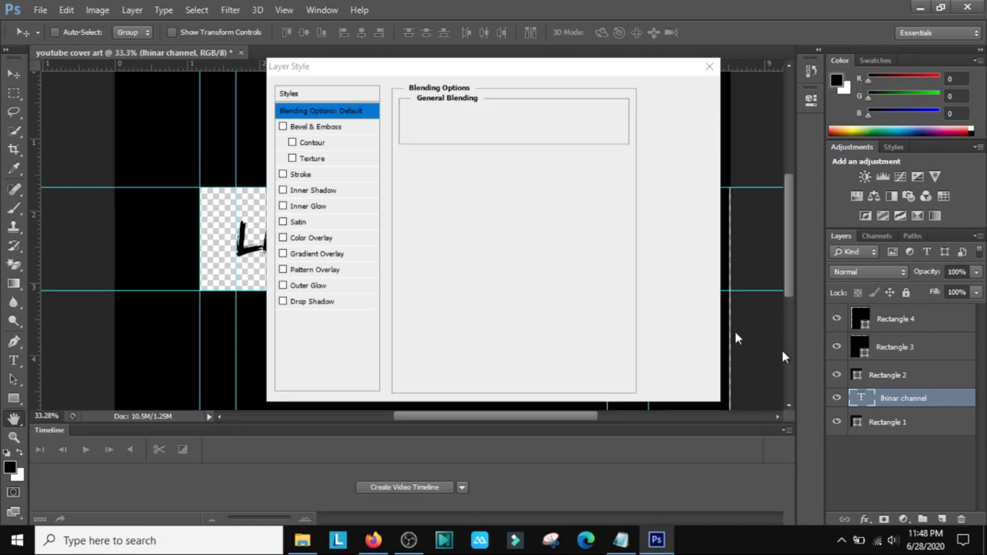
{"action": "left_click_drag", "start_coordinate": [433, 70], "coordinate": [635, 82]}
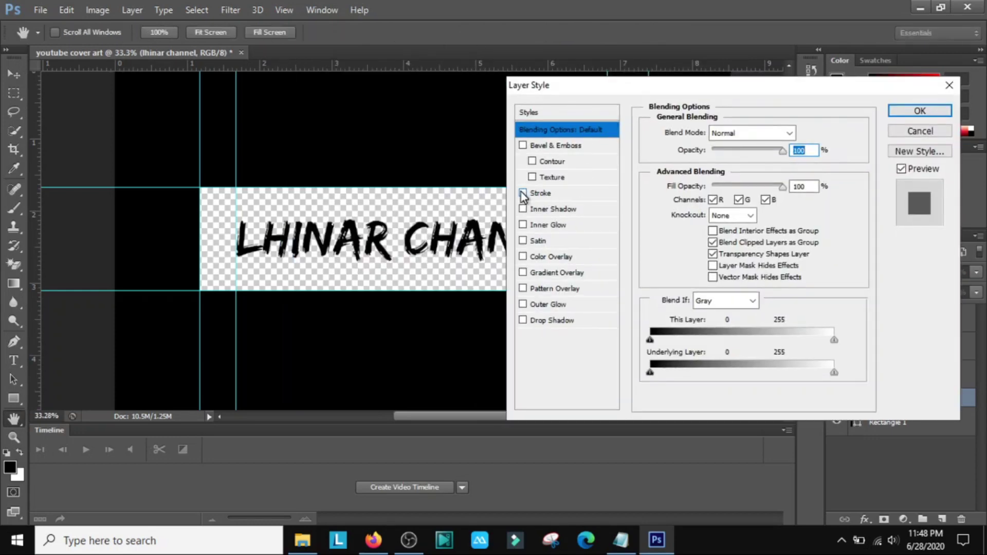
{"action": "left_click", "coordinate": [524, 194]}
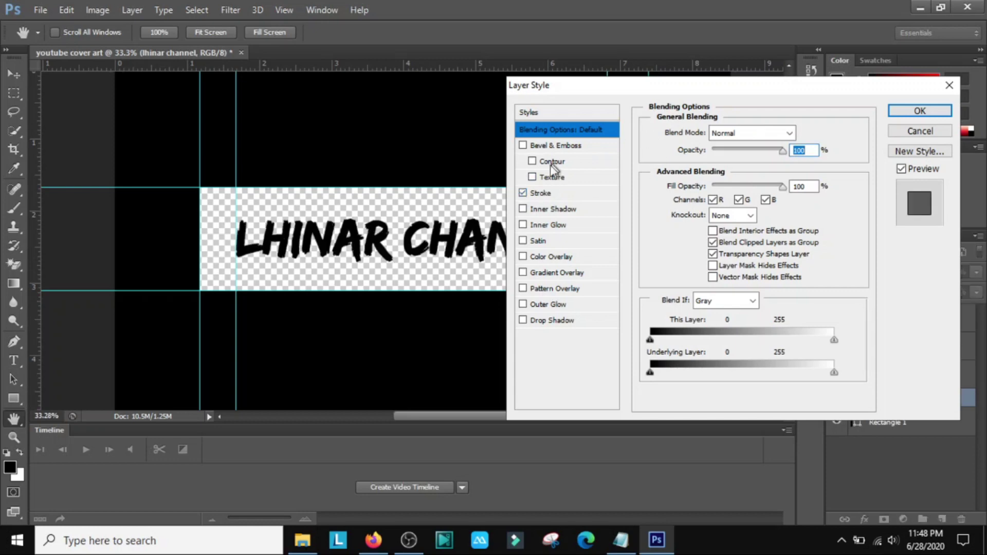
{"action": "left_click", "coordinate": [546, 193]}
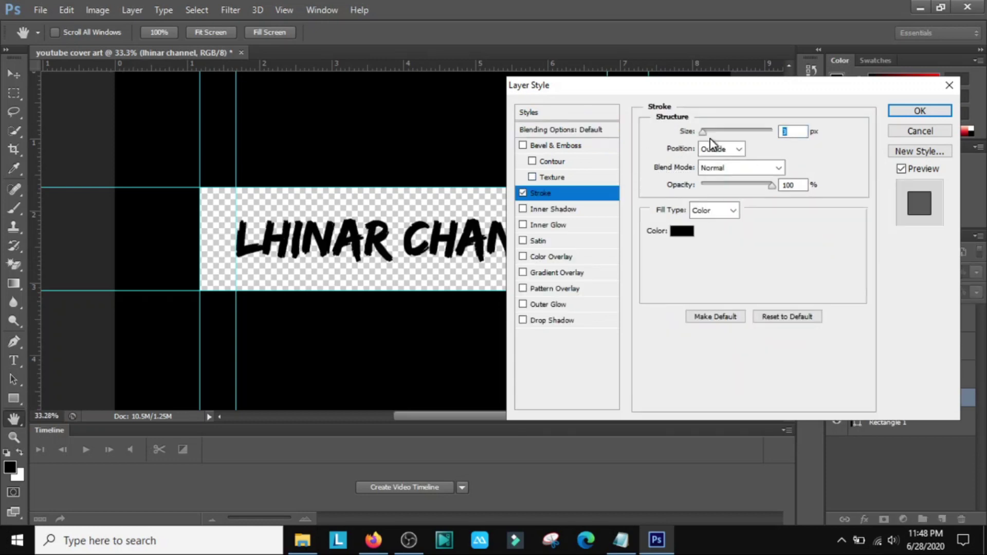
{"action": "left_click_drag", "start_coordinate": [703, 133], "coordinate": [709, 136]}
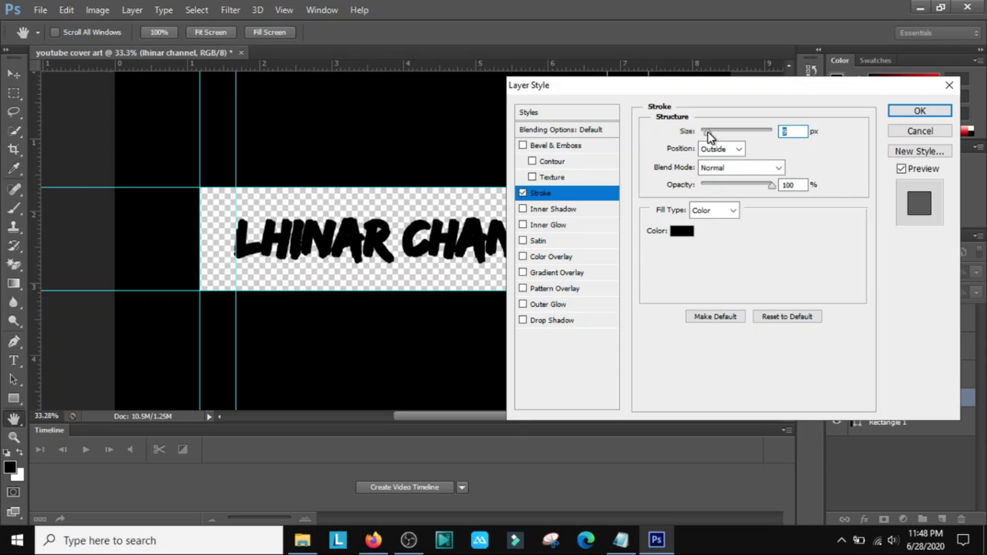
Change the title's stroke colour to cyan #1bdbe2 and make it slightly thicker.
{"action": "left_click", "coordinate": [682, 232]}
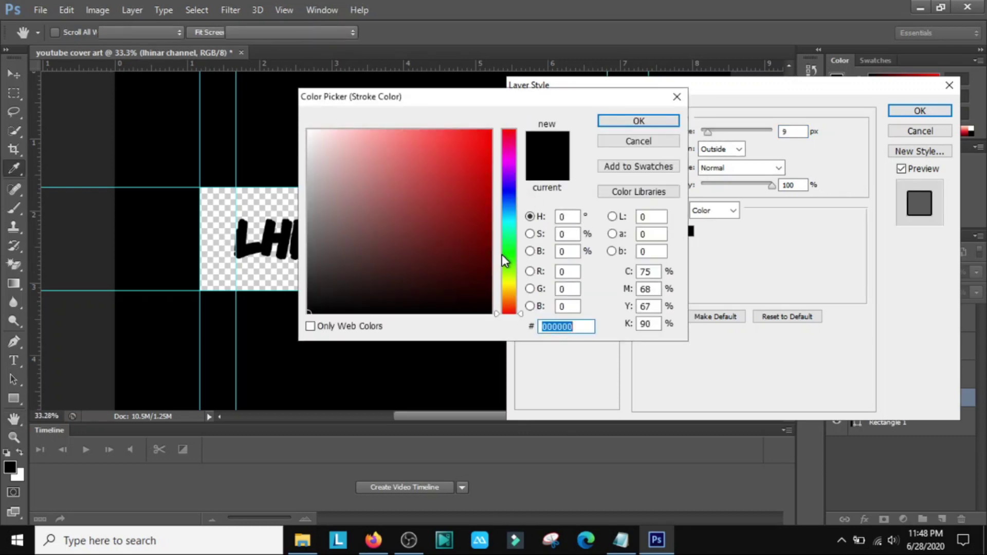
{"action": "left_click", "coordinate": [509, 221]}
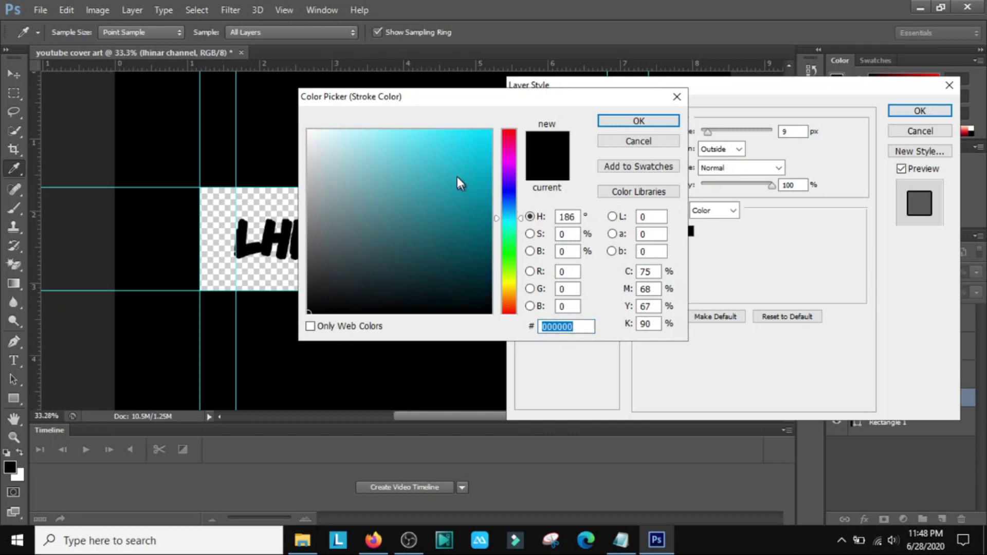
{"action": "left_click_drag", "start_coordinate": [457, 175], "coordinate": [472, 149]}
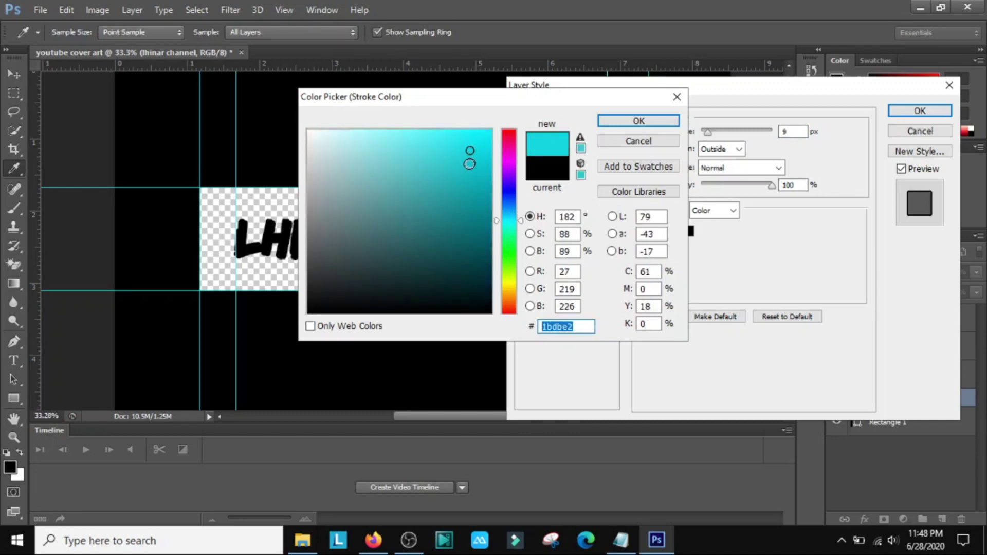
{"action": "left_click", "coordinate": [612, 125]}
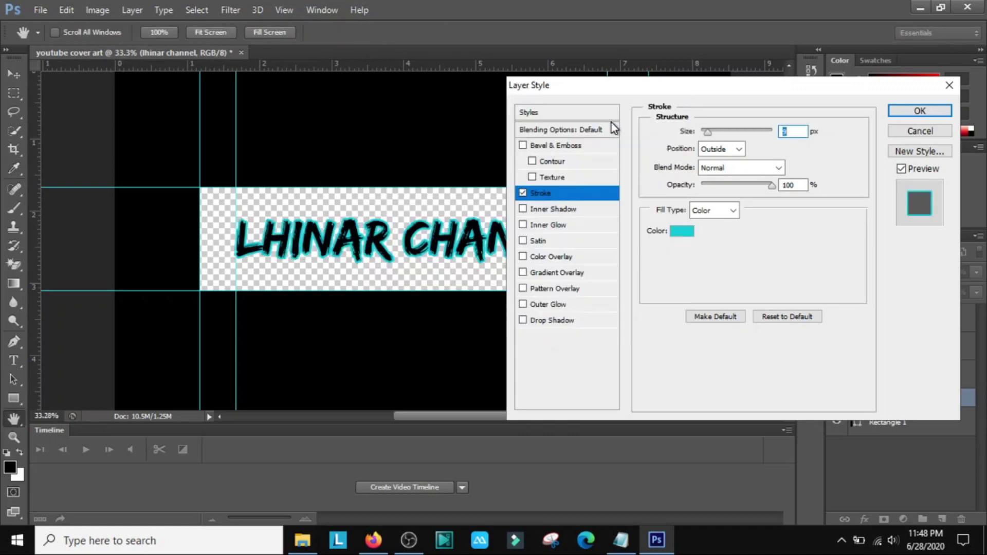
{"action": "left_click", "coordinate": [522, 194]}
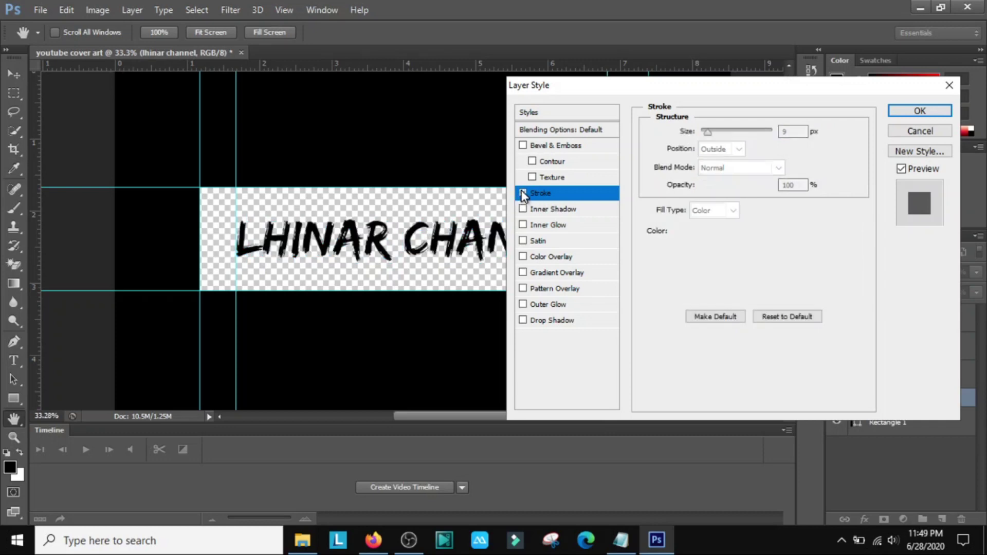
{"action": "left_click", "coordinate": [523, 194]}
{"action": "left_click_drag", "start_coordinate": [708, 133], "coordinate": [711, 134]}
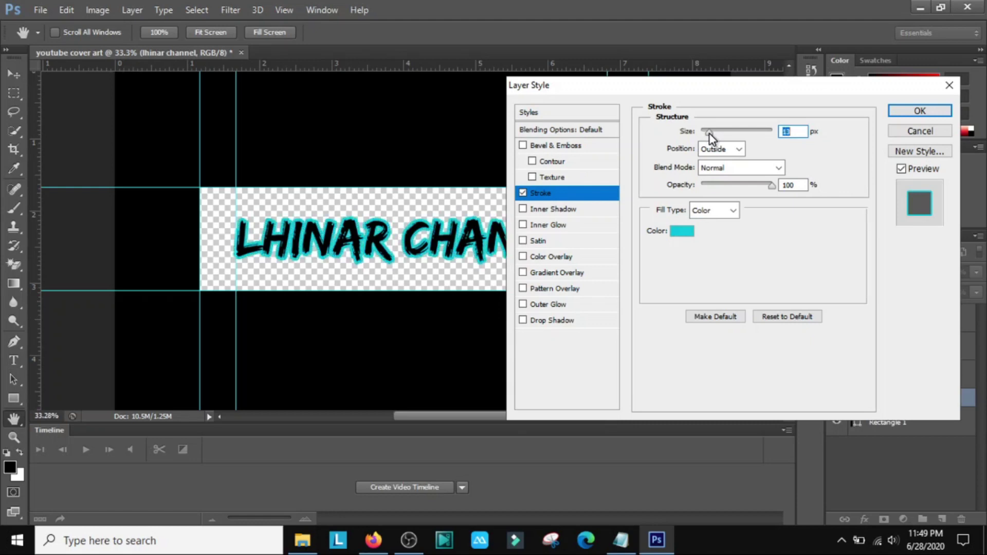
Add a Multiply Inner Shadow at 94% opacity to the title, then enable Inner Glow.
{"action": "left_click", "coordinate": [552, 209]}
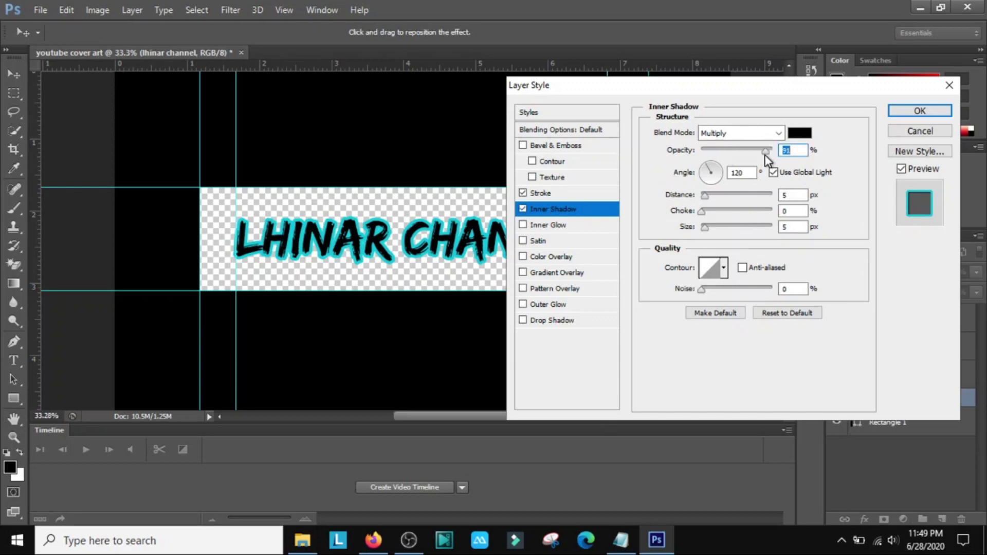
{"action": "left_click_drag", "start_coordinate": [764, 153], "coordinate": [767, 153]}
{"action": "left_click", "coordinate": [775, 135]}
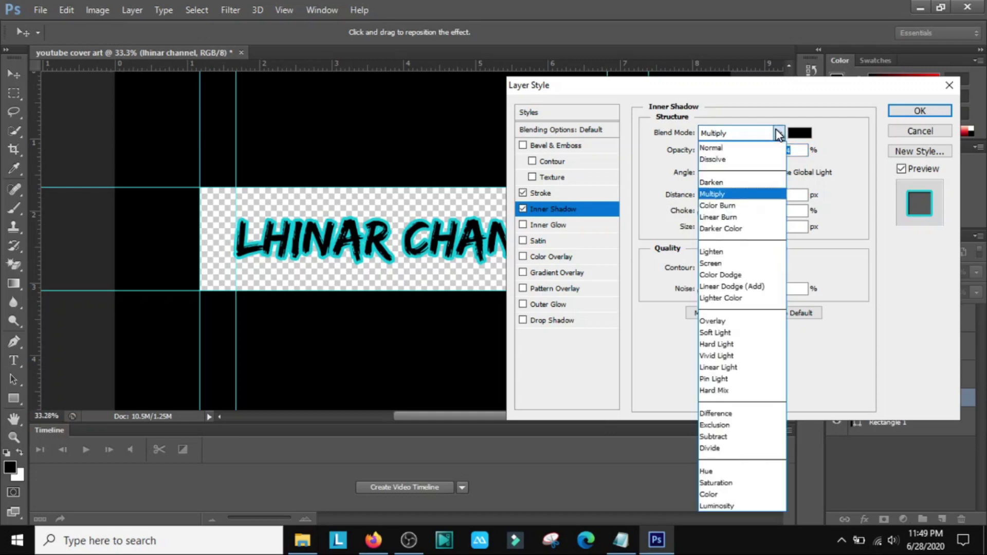
{"action": "left_click", "coordinate": [752, 149]}
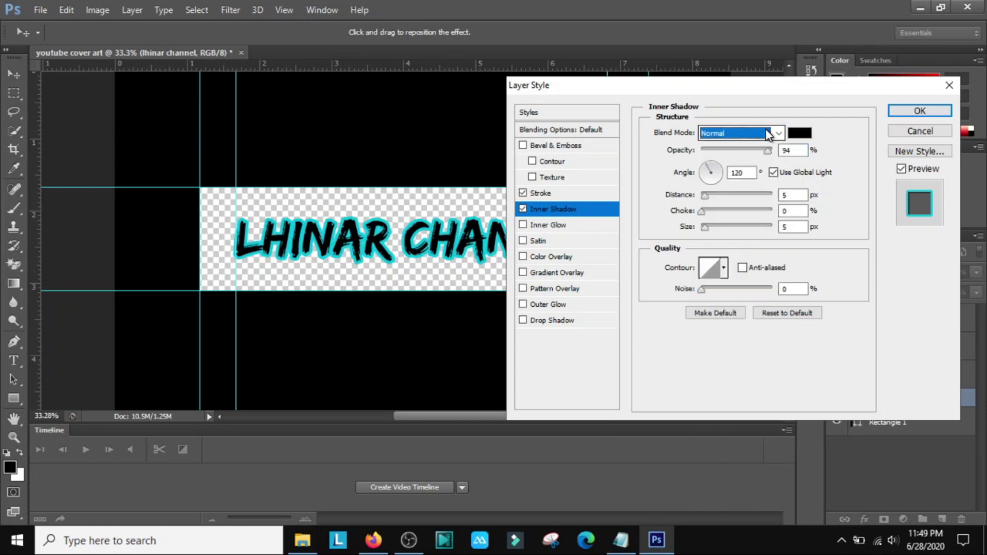
{"action": "left_click", "coordinate": [767, 133]}
{"action": "left_click", "coordinate": [740, 150]}
{"action": "left_click", "coordinate": [766, 133]}
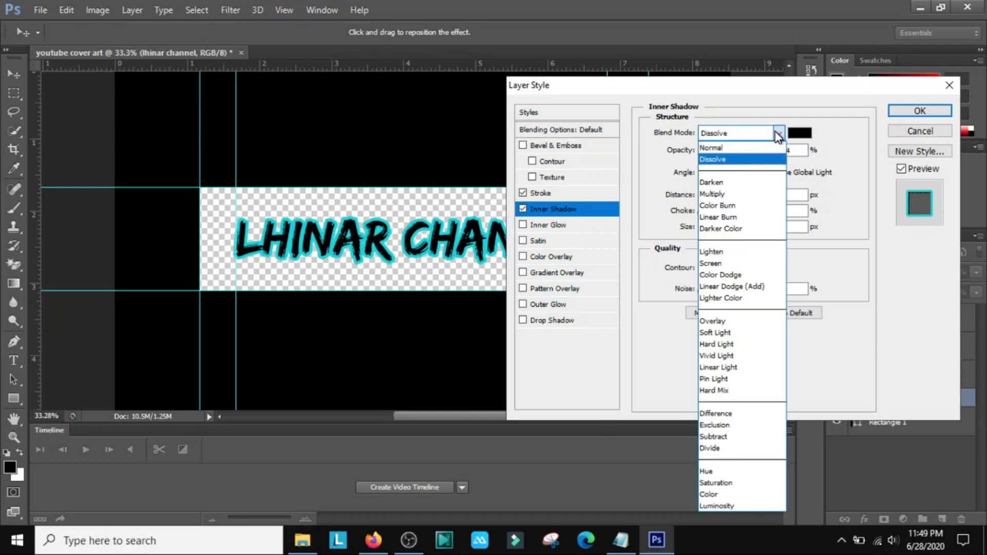
{"action": "left_click", "coordinate": [727, 194]}
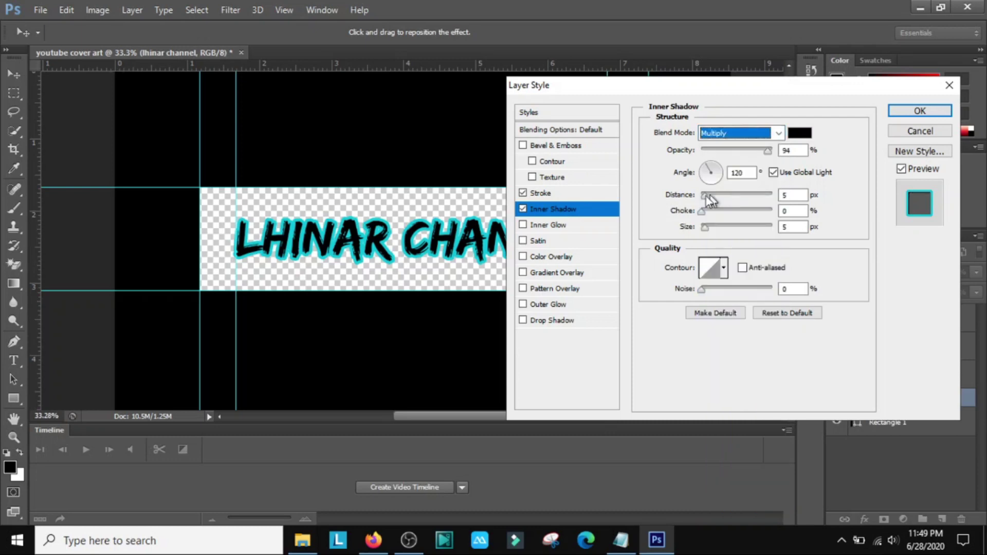
{"action": "key", "text": "Tab"}
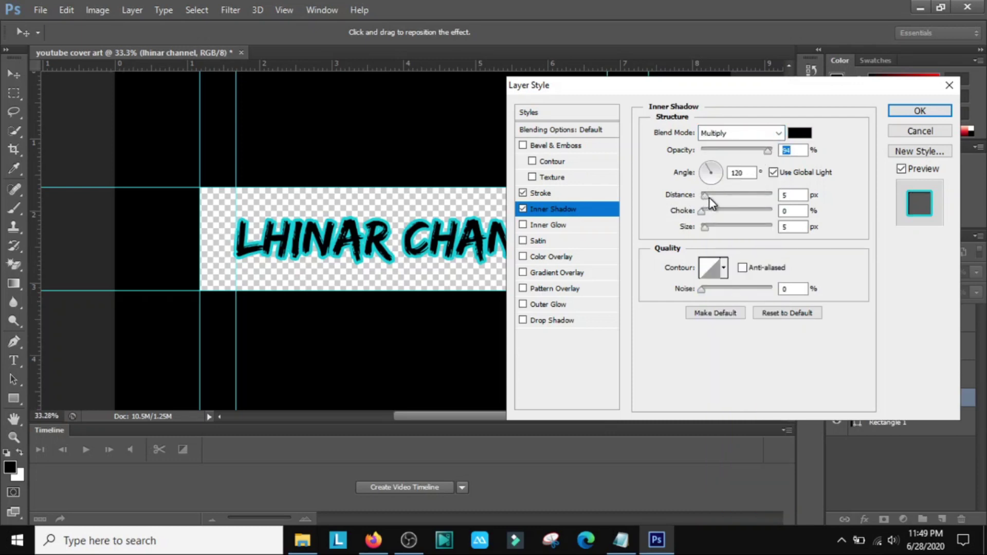
{"action": "left_click", "coordinate": [549, 227]}
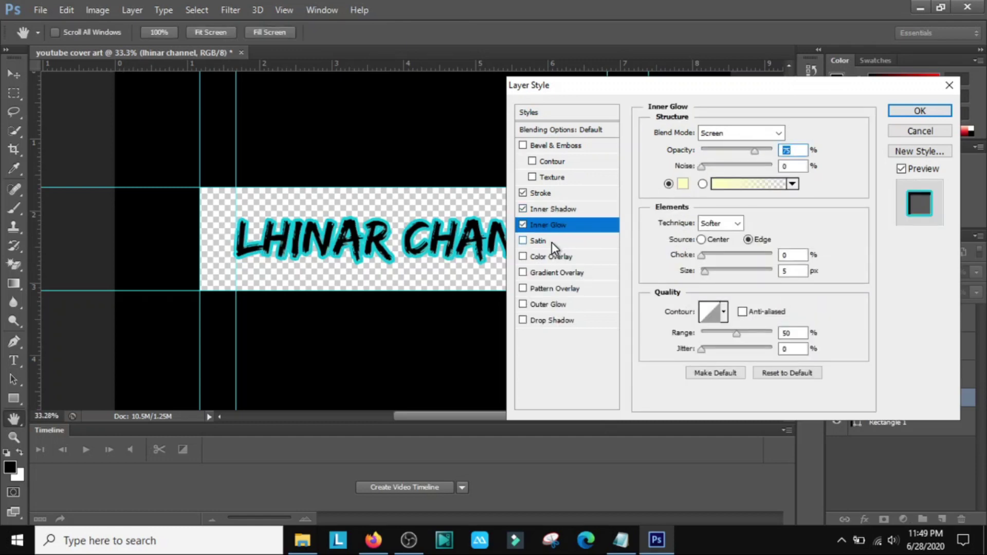
Try Satin and Color Overlay, then keep a Gradient Overlay at 70% opacity on the title.
{"action": "left_click", "coordinate": [550, 242]}
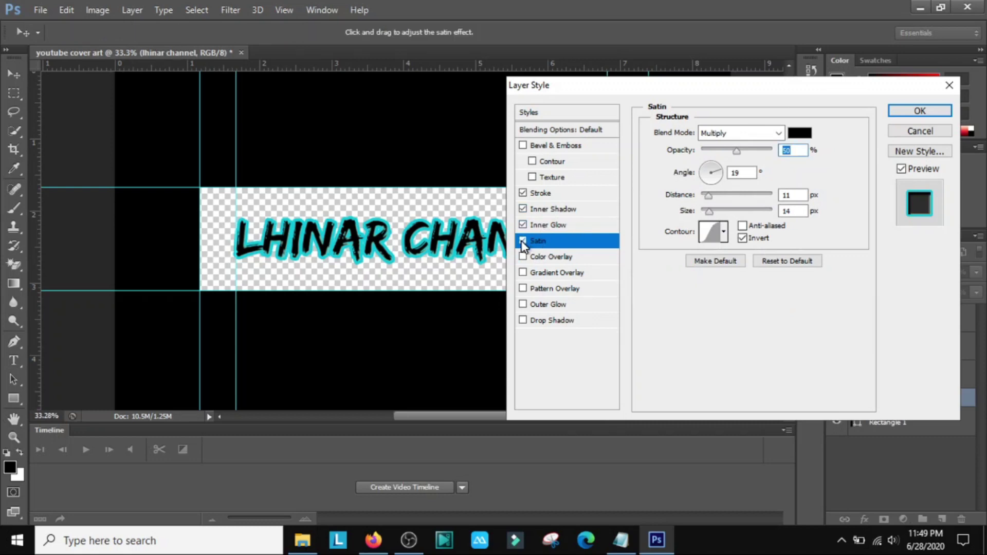
{"action": "left_click", "coordinate": [522, 242]}
{"action": "left_click", "coordinate": [522, 241]}
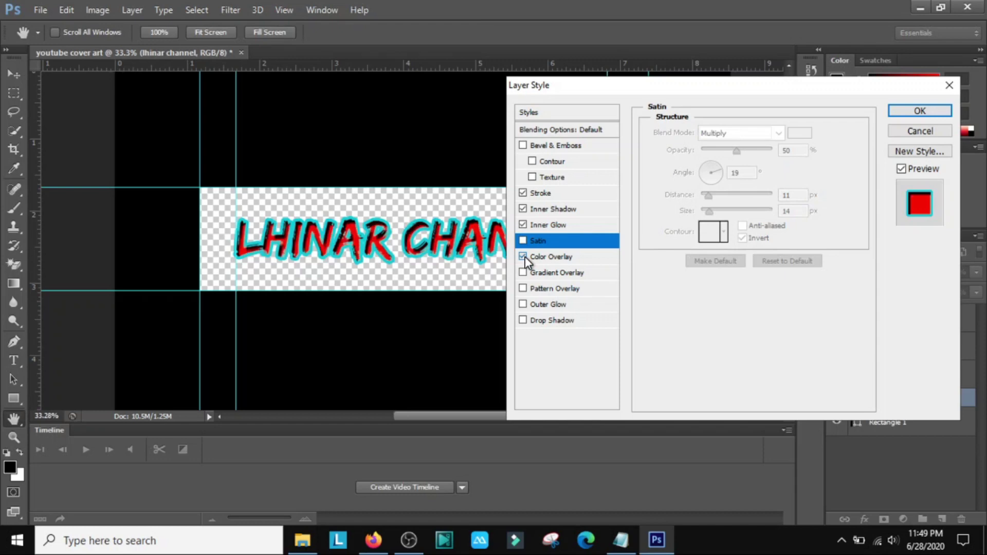
{"action": "left_click", "coordinate": [523, 257]}
{"action": "left_click", "coordinate": [524, 273]}
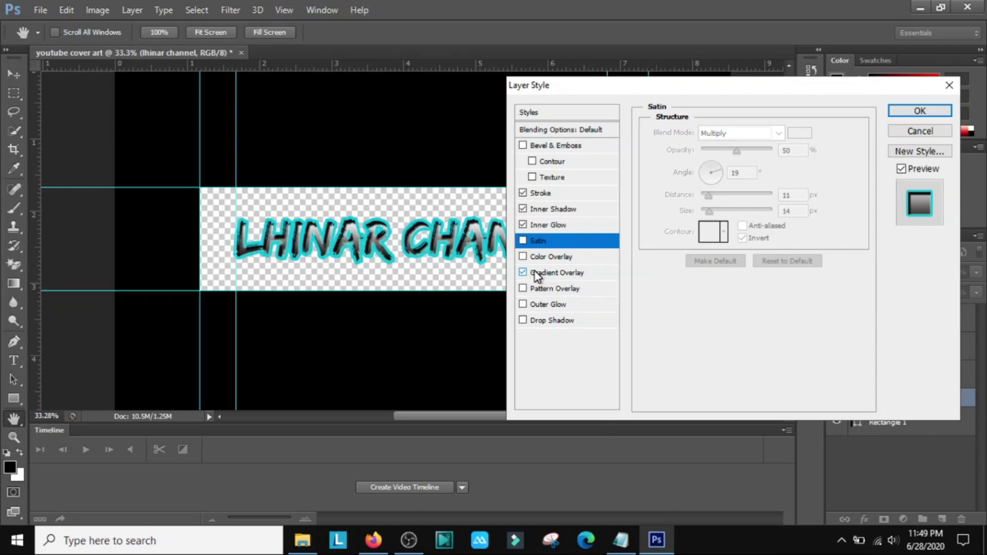
{"action": "left_click", "coordinate": [549, 276]}
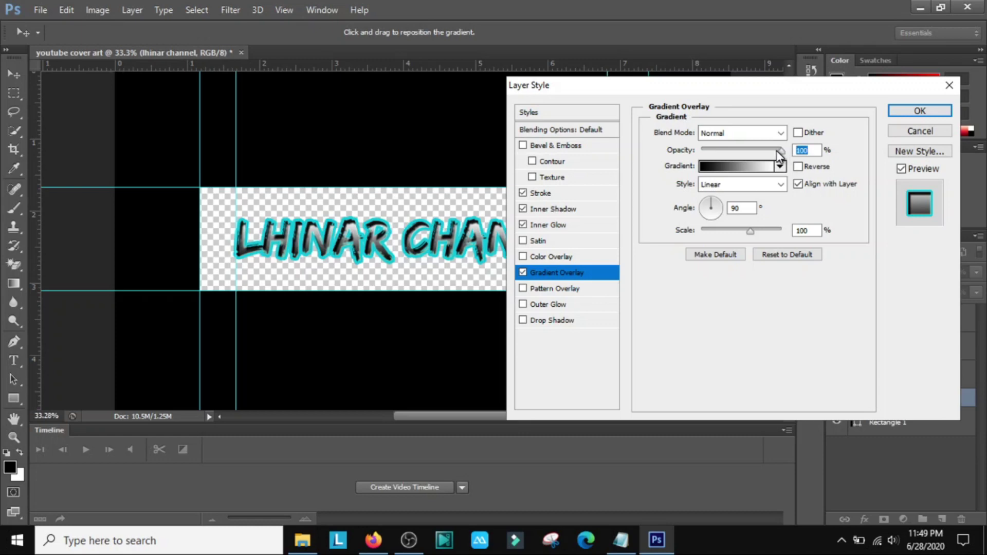
{"action": "left_click_drag", "start_coordinate": [777, 151], "coordinate": [758, 150]}
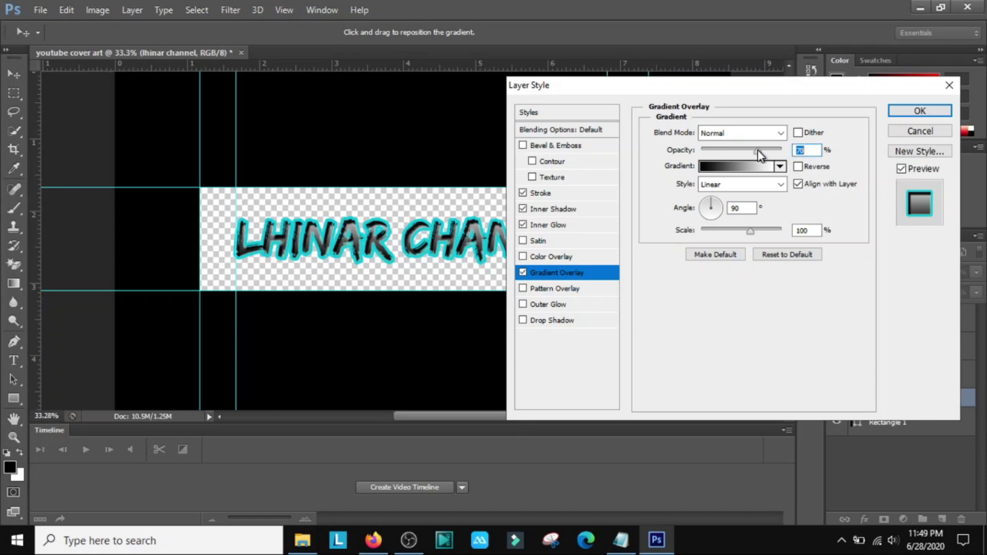
Test and drop Pattern Overlay, then add an Outer Glow at 85% opacity.
{"action": "left_click", "coordinate": [524, 289]}
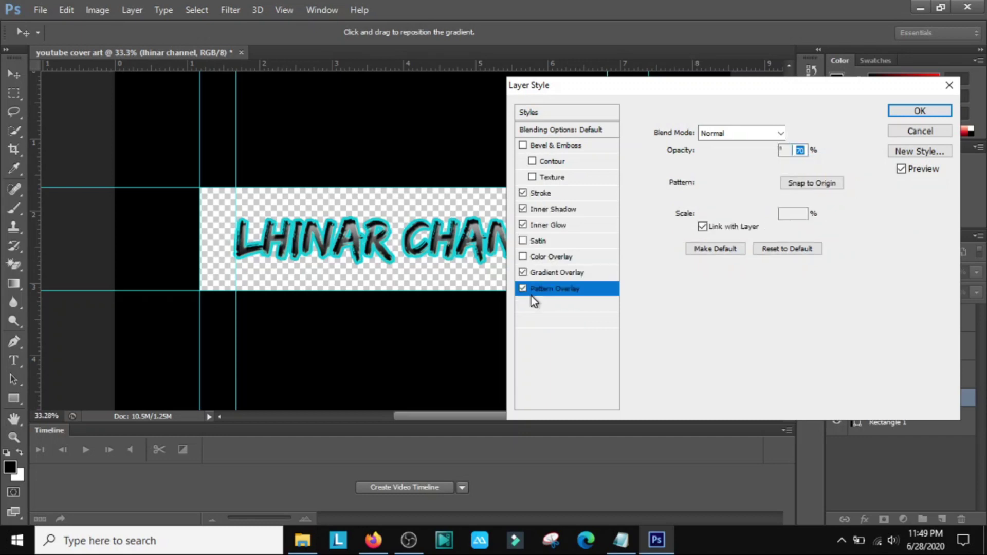
{"action": "left_click", "coordinate": [523, 289]}
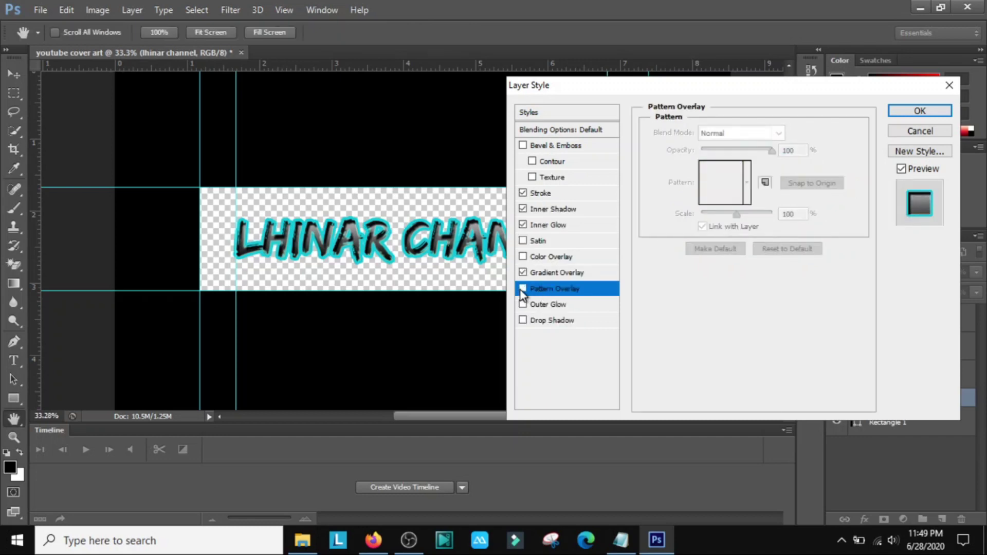
{"action": "left_click", "coordinate": [534, 304]}
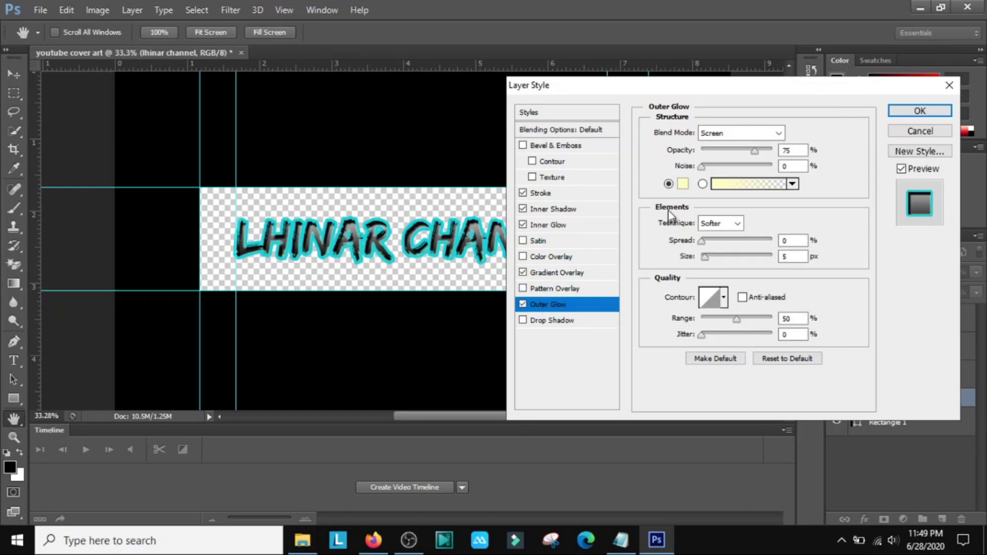
{"action": "left_click", "coordinate": [755, 152]}
{"action": "left_click_drag", "start_coordinate": [754, 155], "coordinate": [759, 151]}
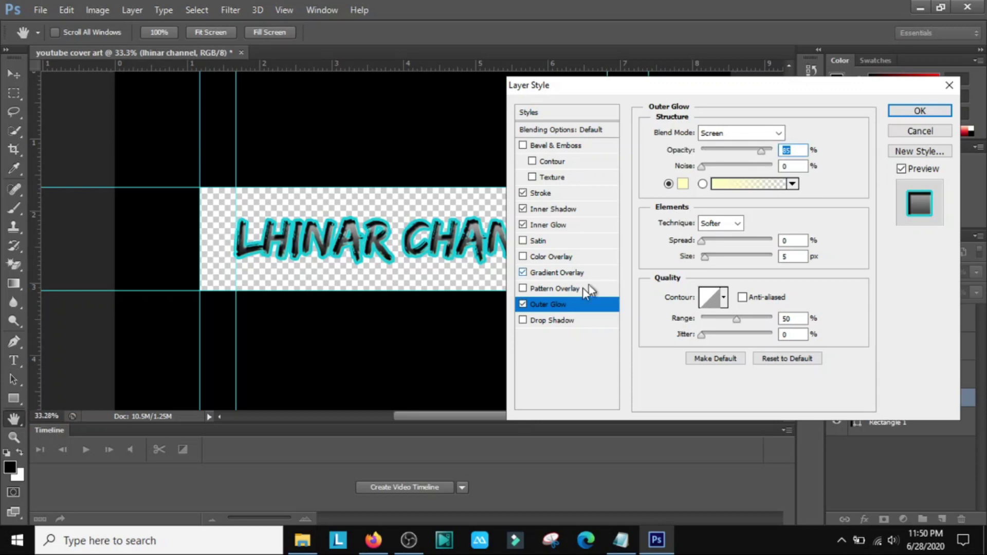
Add a Drop Shadow with 85% opacity, 50 px distance and 17% spread, then apply the styles.
{"action": "left_click", "coordinate": [550, 321]}
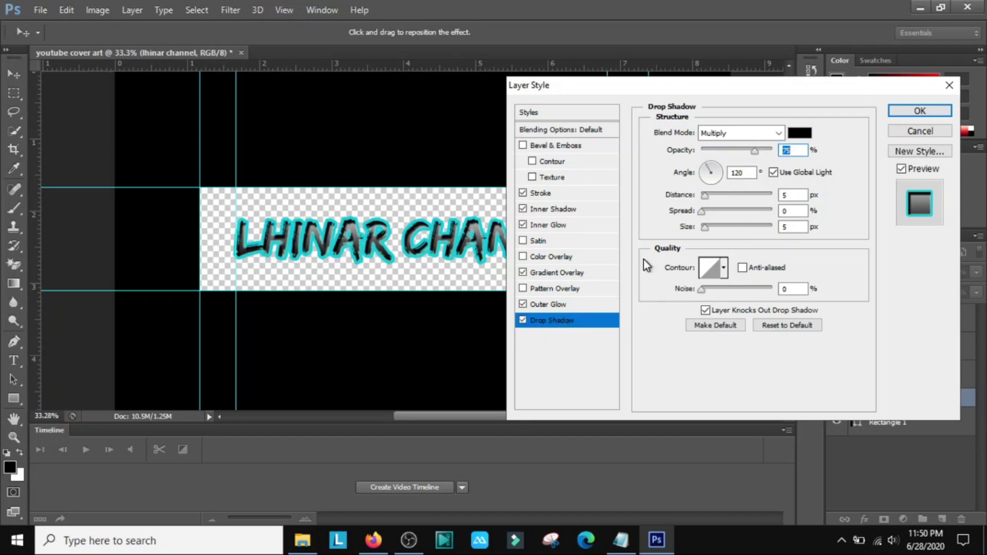
{"action": "key", "text": "shift+Up"}
{"action": "mouse_move", "coordinate": [717, 196]}
{"action": "left_mouse_down"}
{"action": "mouse_move", "coordinate": [731, 196]}
{"action": "mouse_move", "coordinate": [723, 215]}
{"action": "left_mouse_up"}
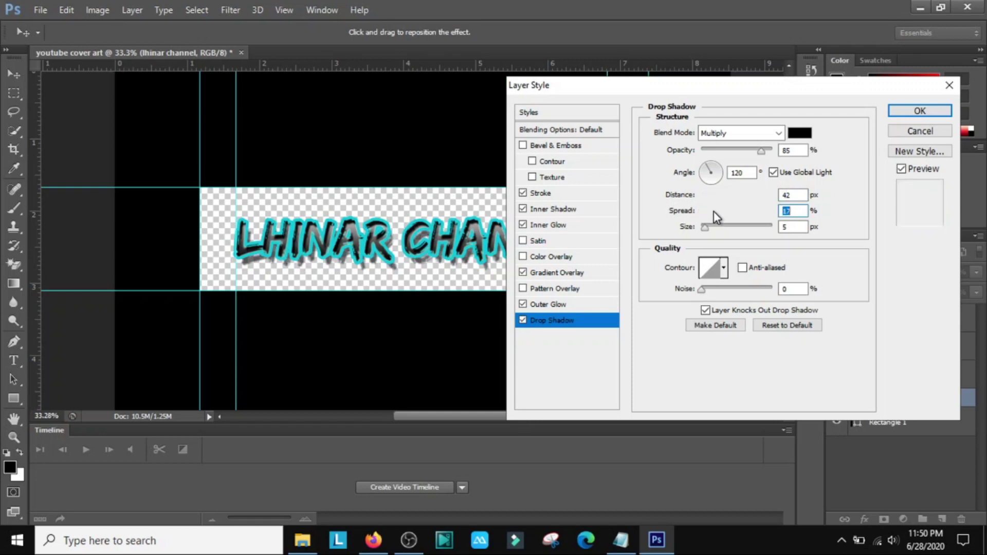
{"action": "left_click", "coordinate": [735, 198]}
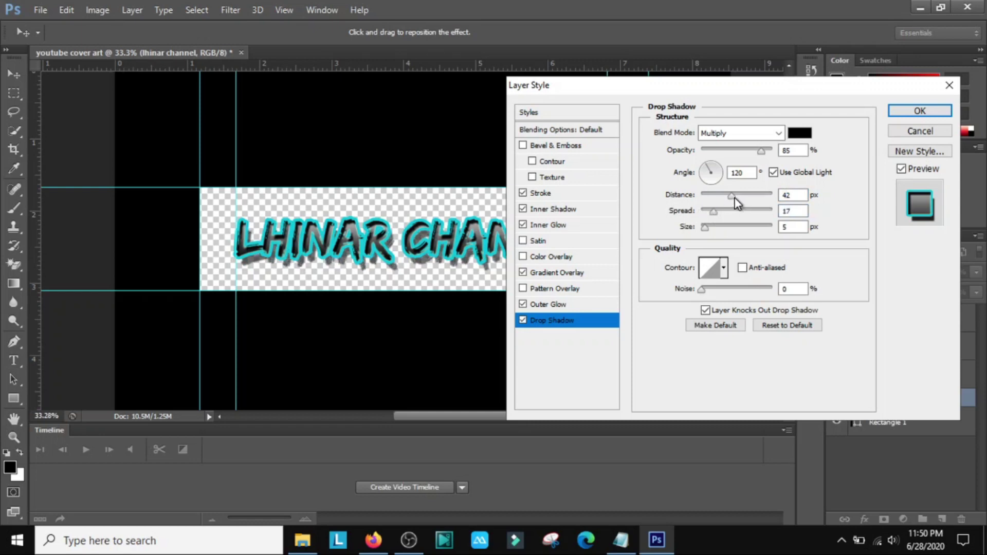
{"action": "left_click", "coordinate": [736, 197]}
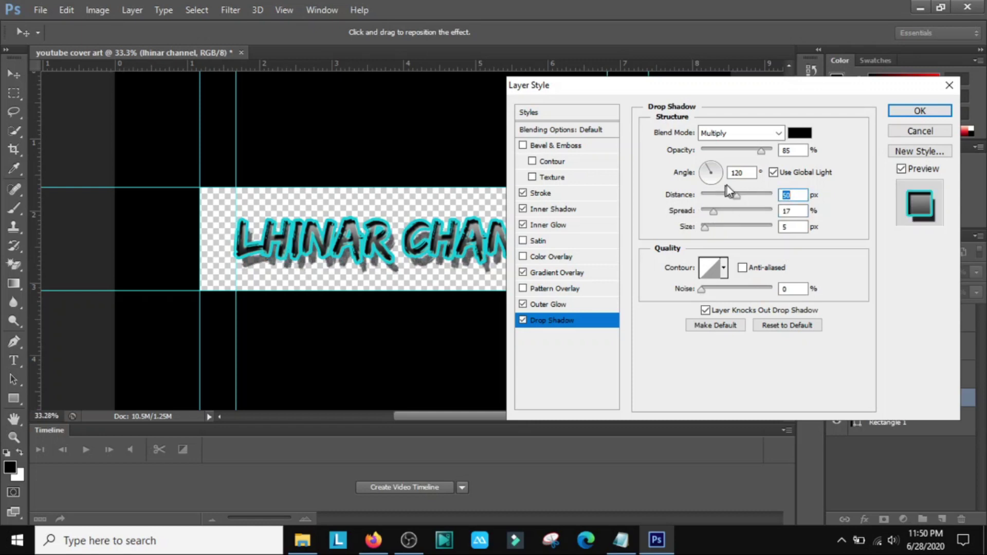
{"action": "left_click", "coordinate": [917, 113]}
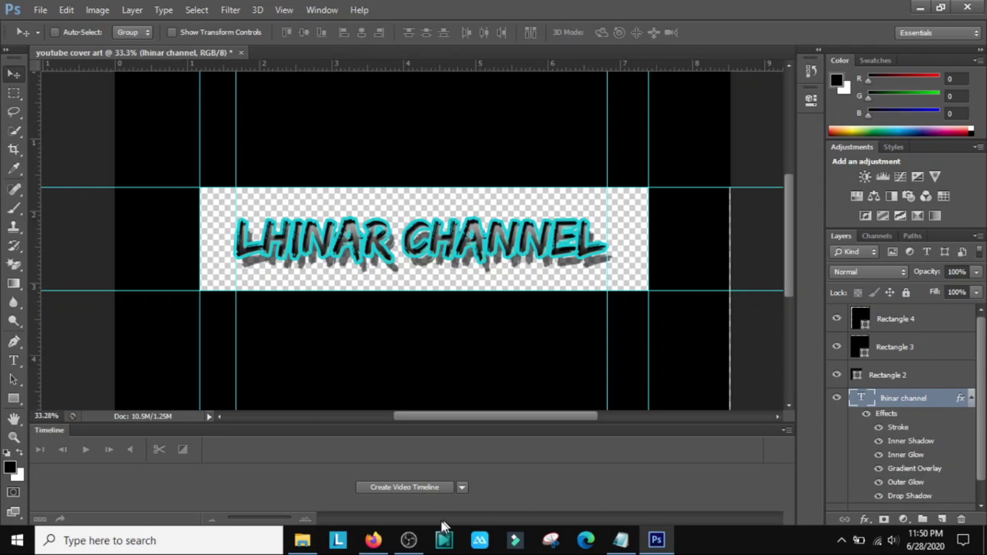
In Firefox's Google Images tab, replace the query with 'fb png' and search.
{"action": "left_click", "coordinate": [373, 538]}
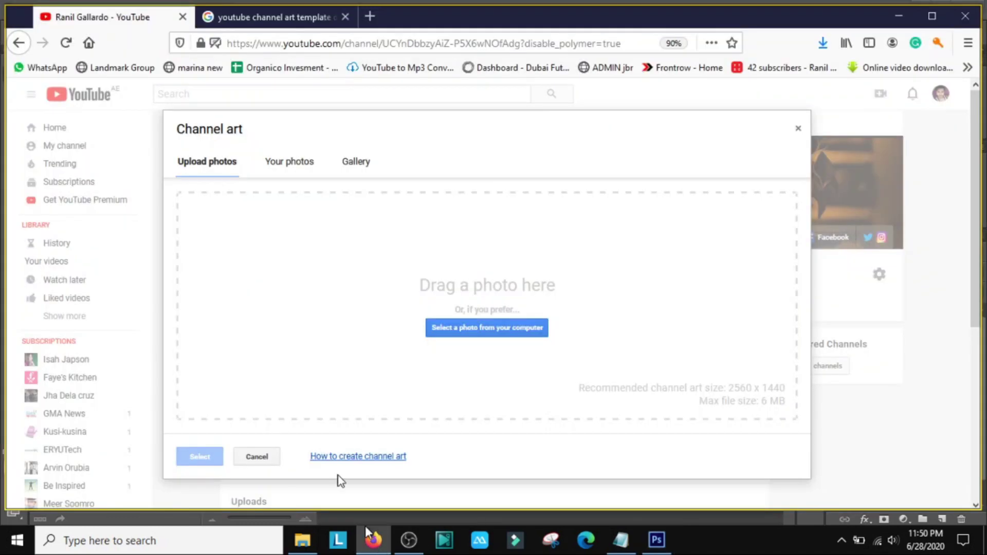
{"action": "left_click", "coordinate": [252, 15]}
{"action": "scroll", "coordinate": [300, 137], "scroll_direction": "up", "scroll_amount": 3}
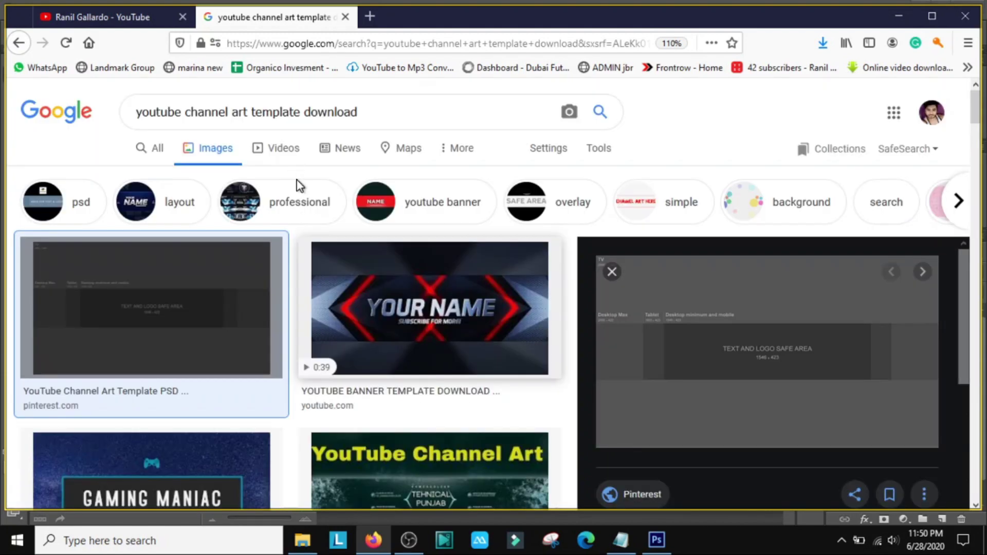
{"action": "triple_click", "coordinate": [416, 110]}
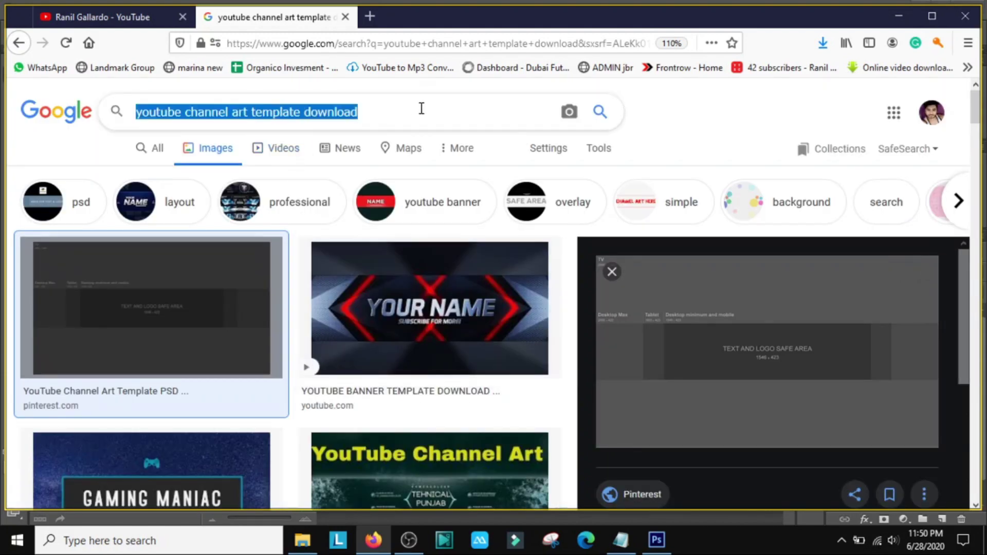
{"action": "type", "text": "fb"}
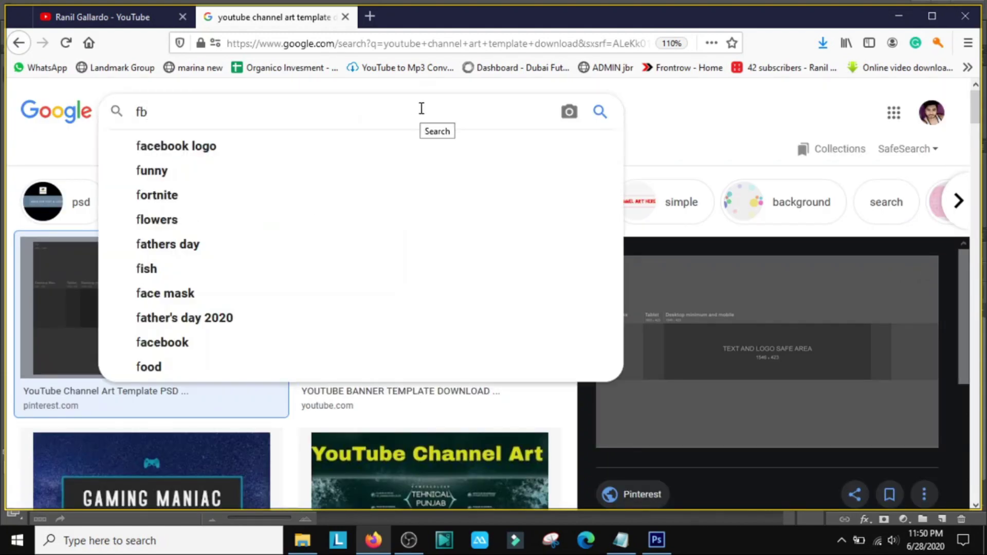
{"action": "type", "text": " png"}
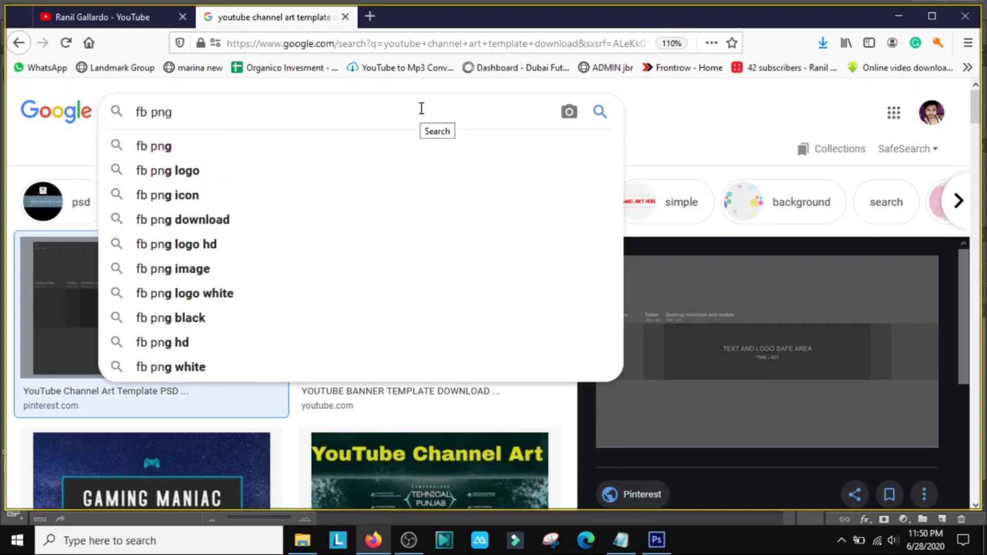
{"action": "left_click", "coordinate": [184, 154]}
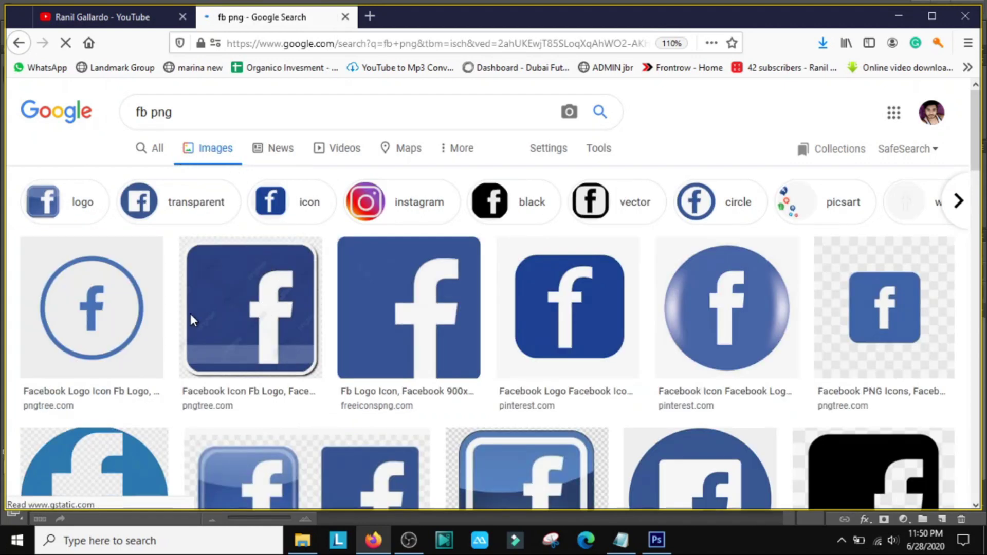
Place the downloaded 'fb' image from Downloads into the banner.
{"action": "left_click", "coordinate": [894, 319]}
{"action": "left_click", "coordinate": [628, 507]}
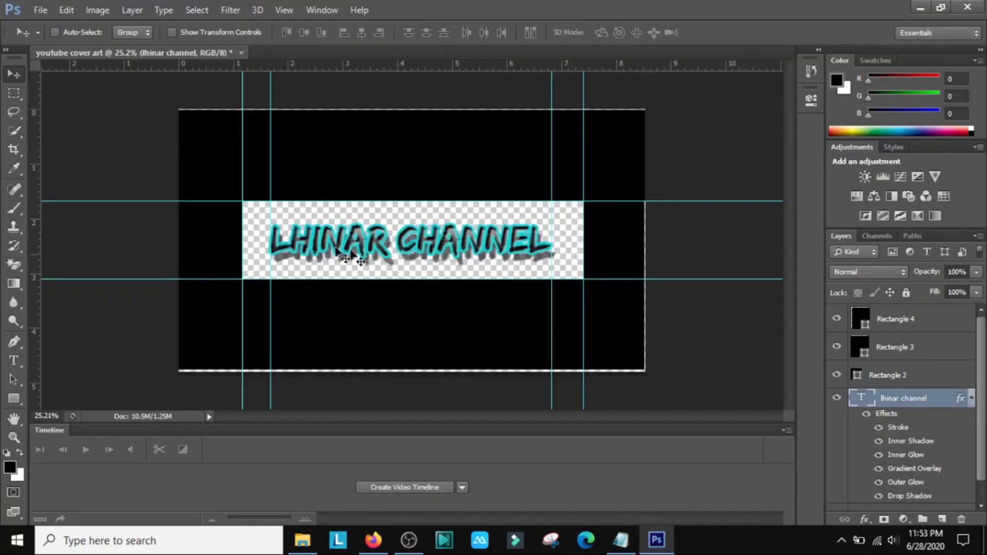
{"action": "left_click", "coordinate": [38, 10]}
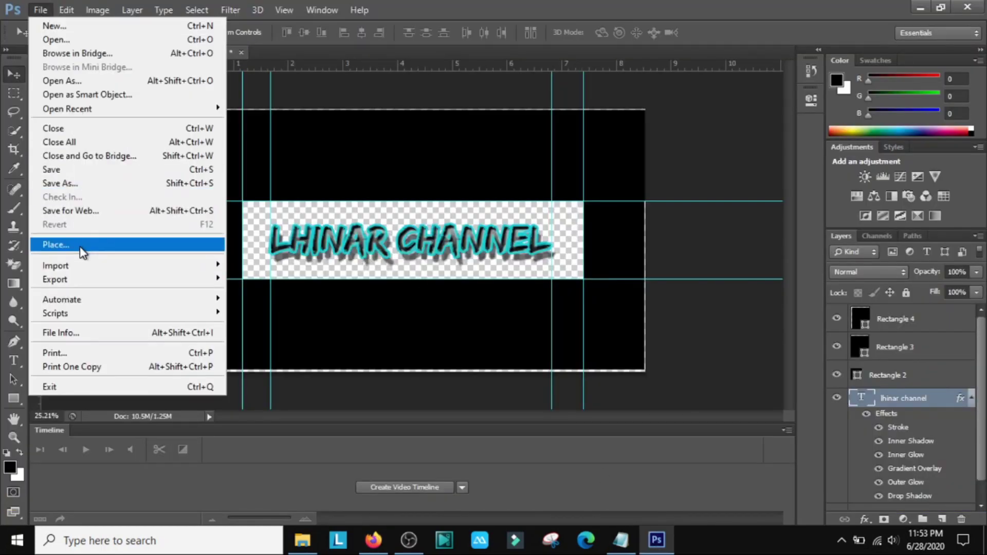
{"action": "left_click", "coordinate": [79, 246]}
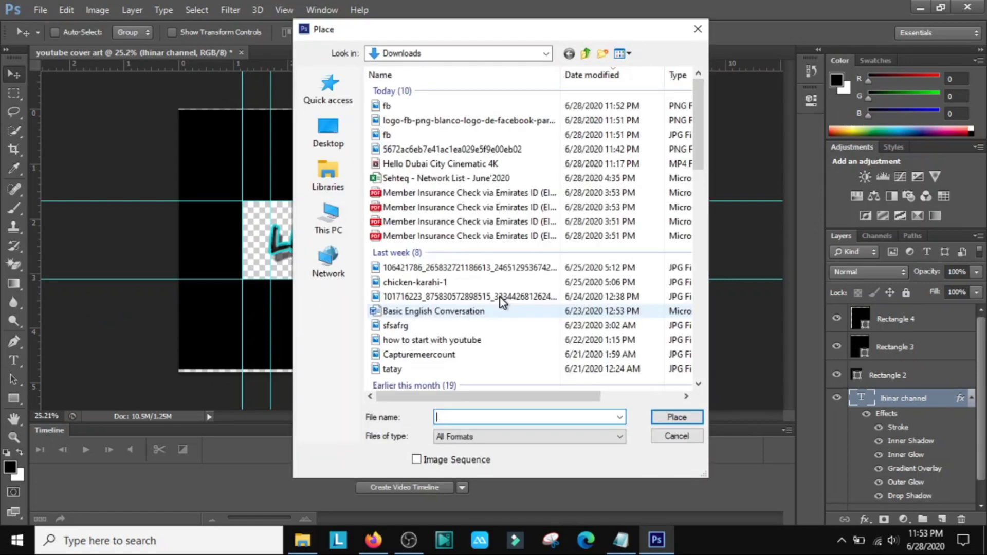
{"action": "left_click", "coordinate": [405, 107]}
{"action": "double_click", "coordinate": [405, 107]}
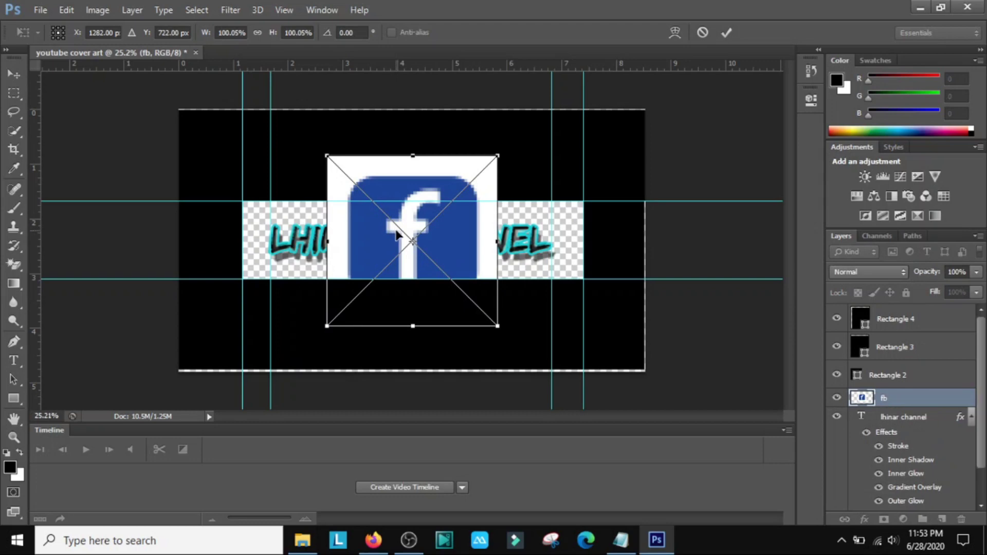
Move the placed Facebook logo up and left over the title and commit it.
{"action": "left_click_drag", "start_coordinate": [397, 234], "coordinate": [394, 232]}
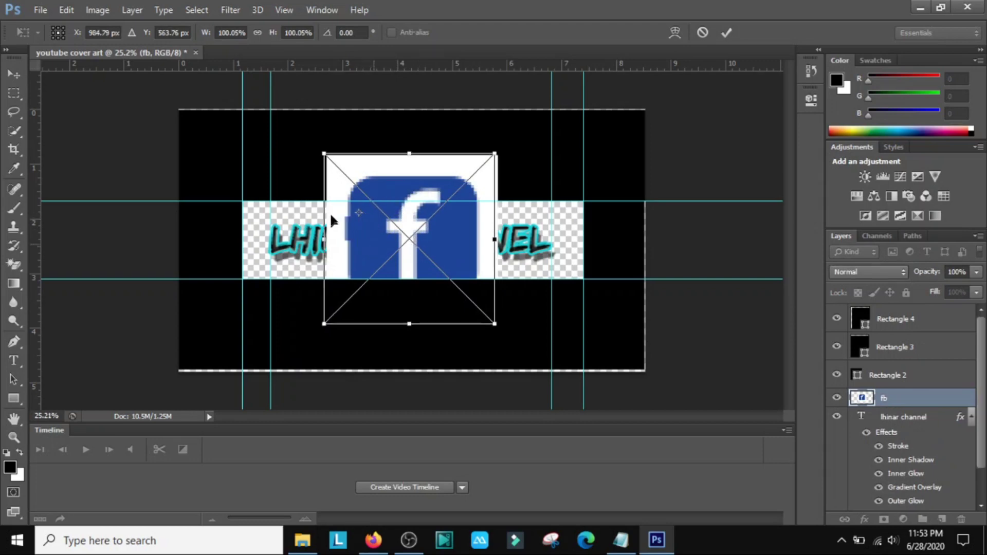
{"action": "left_click_drag", "start_coordinate": [331, 216], "coordinate": [352, 226]}
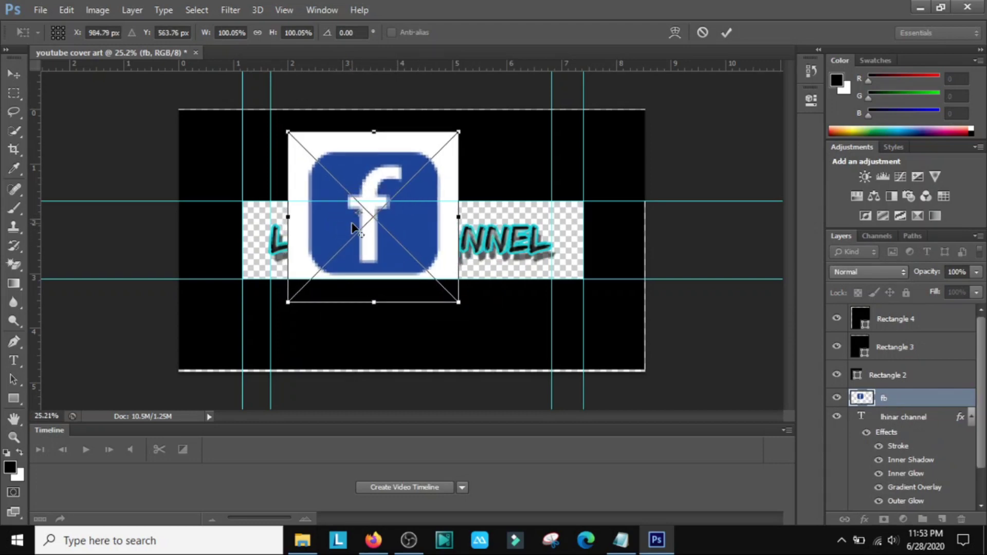
{"action": "scroll", "coordinate": [352, 226], "scroll_direction": "down", "scroll_amount": 1}
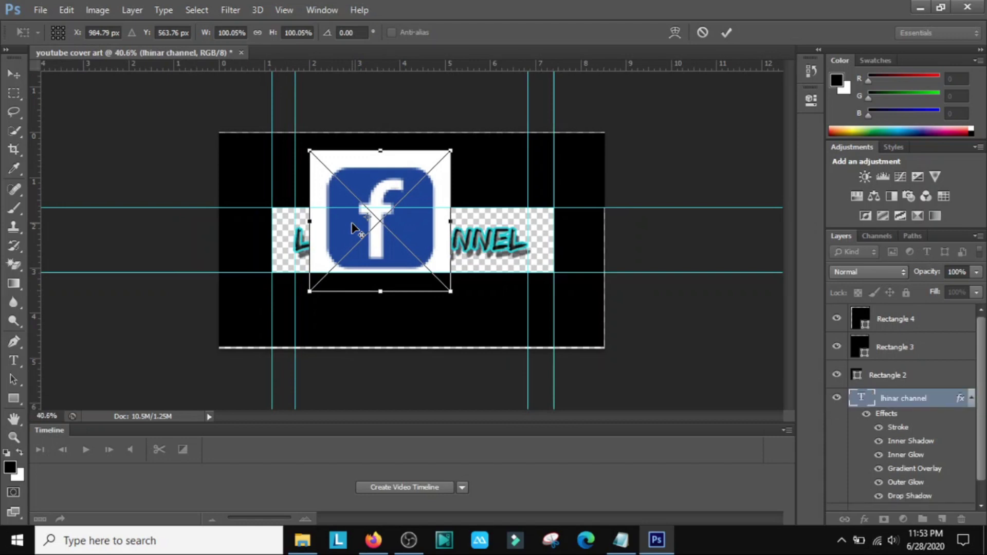
{"action": "scroll", "coordinate": [352, 227], "scroll_direction": "up", "scroll_amount": 2}
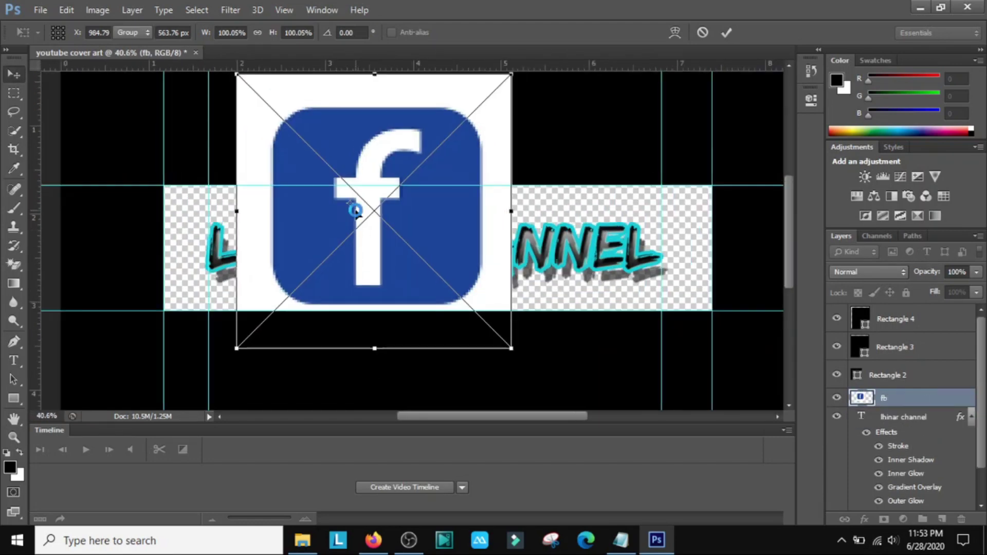
{"action": "key", "text": "Return"}
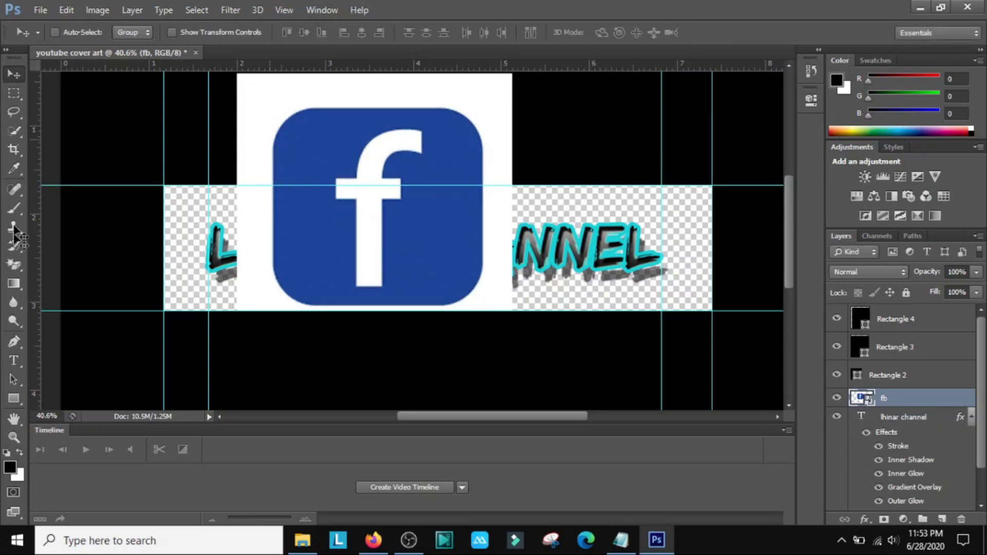
Rasterize the fb layer and Magic Erase its white background and white f.
{"action": "left_click", "coordinate": [14, 264]}
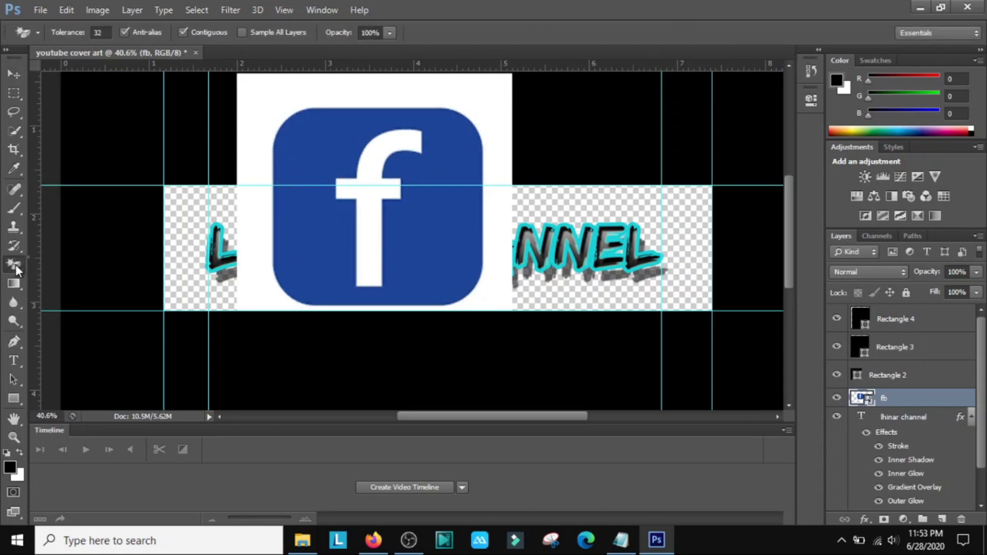
{"action": "left_click", "coordinate": [82, 290]}
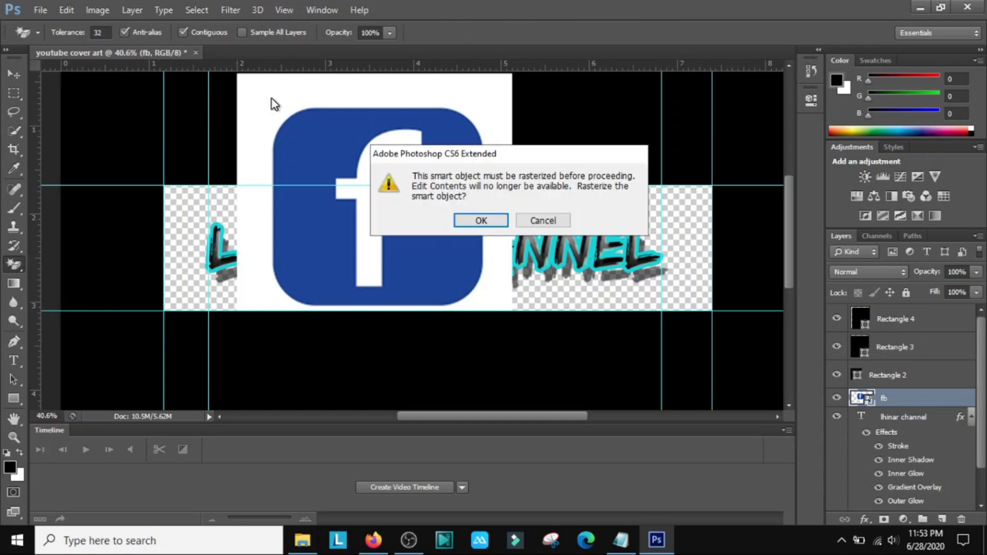
{"action": "left_click", "coordinate": [491, 223]}
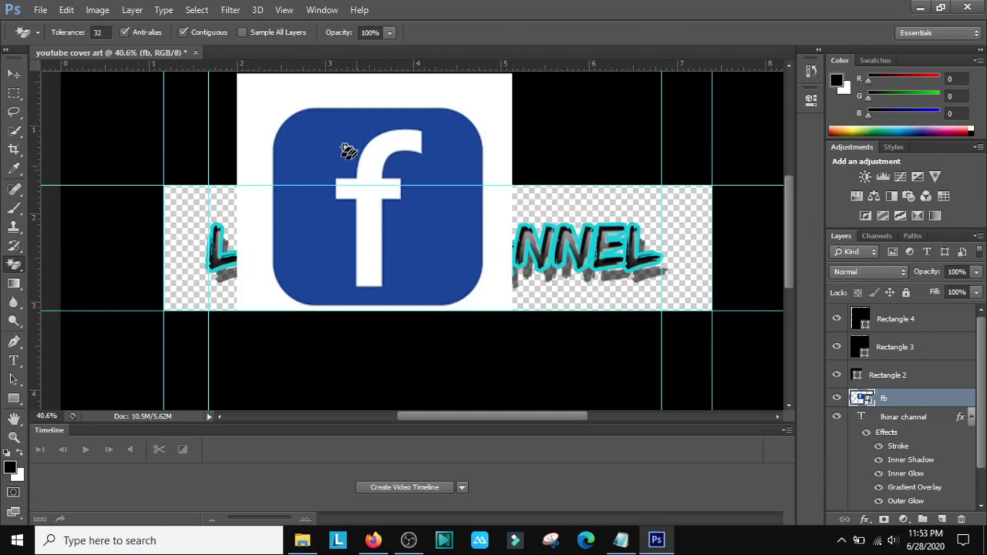
{"action": "left_click", "coordinate": [265, 110]}
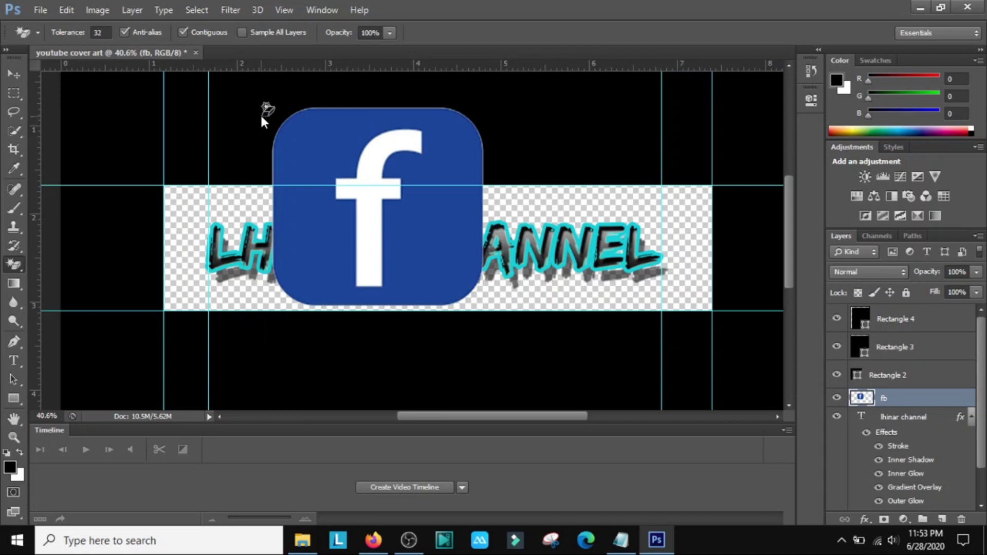
{"action": "left_click", "coordinate": [368, 211]}
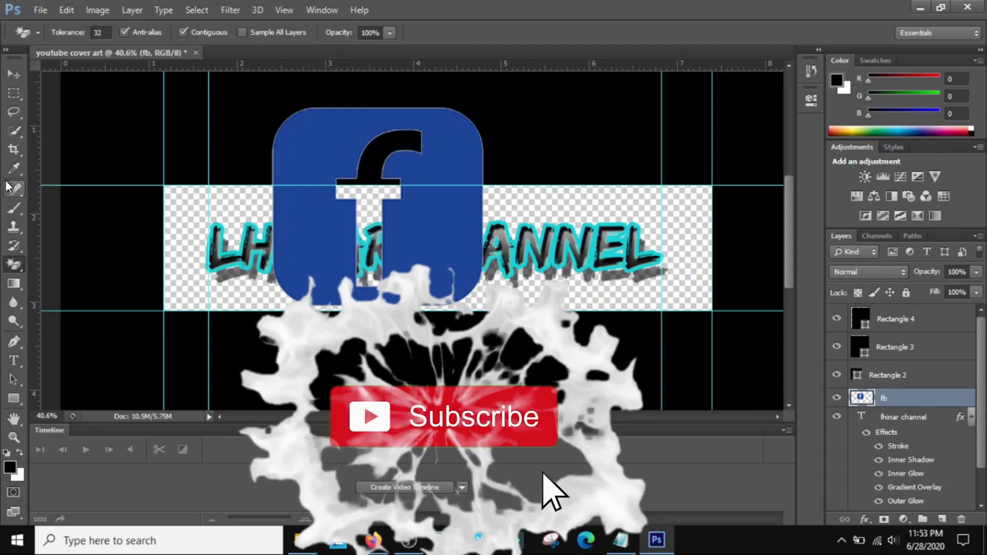
Move the Facebook logo about 80 px lower.
{"action": "left_click", "coordinate": [14, 74]}
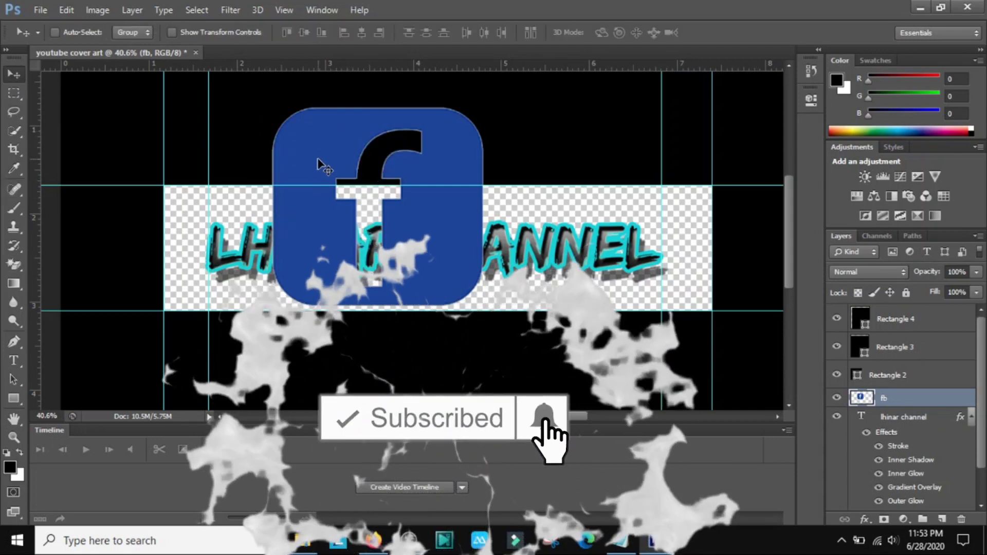
{"action": "left_click_drag", "start_coordinate": [317, 162], "coordinate": [317, 202]}
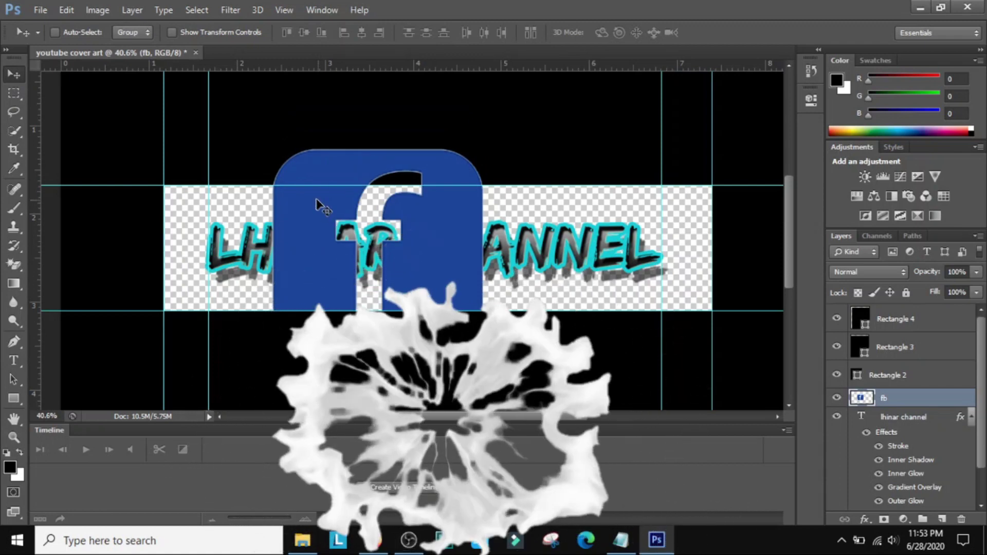
{"action": "key", "text": "ctrl+t"}
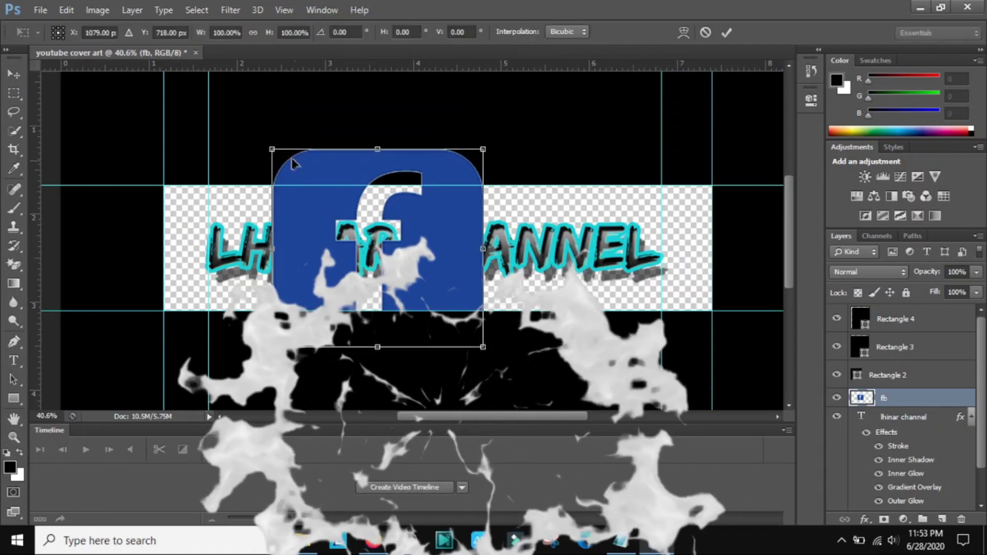
Scale the Facebook logo down to about 12% and commit it just below the title's first letters.
{"action": "mouse_move", "coordinate": [273, 150]}
{"action": "left_mouse_down"}
{"action": "mouse_move", "coordinate": [401, 267]}
{"action": "mouse_move", "coordinate": [310, 228]}
{"action": "left_mouse_up"}
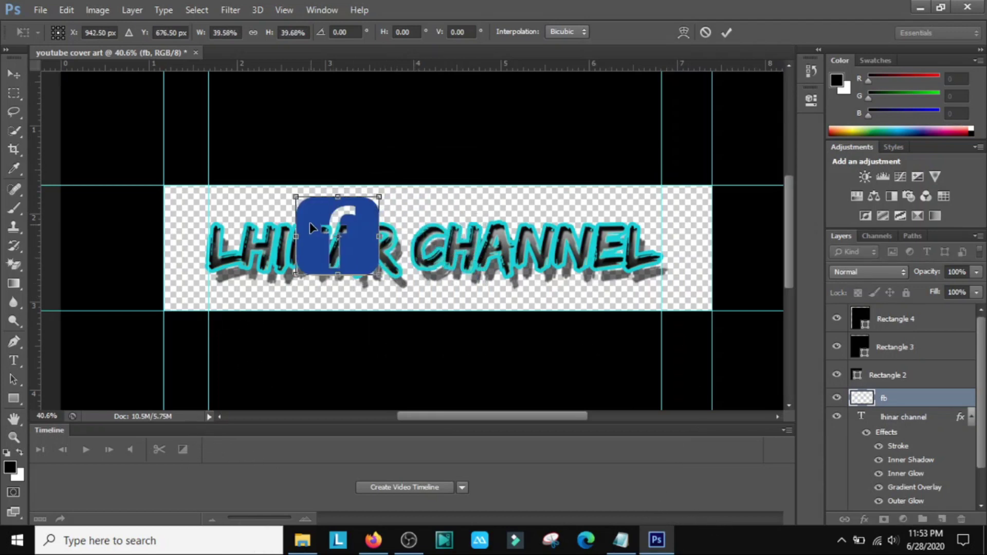
{"action": "mouse_move", "coordinate": [296, 195]}
{"action": "left_mouse_down"}
{"action": "mouse_move", "coordinate": [341, 241]}
{"action": "mouse_move", "coordinate": [278, 210]}
{"action": "mouse_move", "coordinate": [281, 196]}
{"action": "mouse_move", "coordinate": [271, 206]}
{"action": "mouse_move", "coordinate": [284, 231]}
{"action": "mouse_move", "coordinate": [283, 282]}
{"action": "left_mouse_up"}
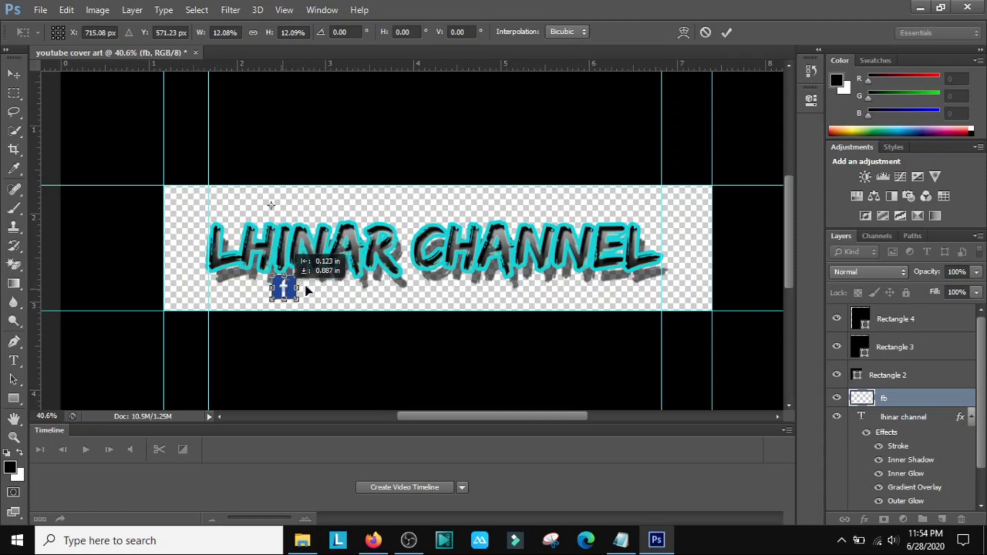
{"action": "left_click_drag", "start_coordinate": [282, 286], "coordinate": [295, 288]}
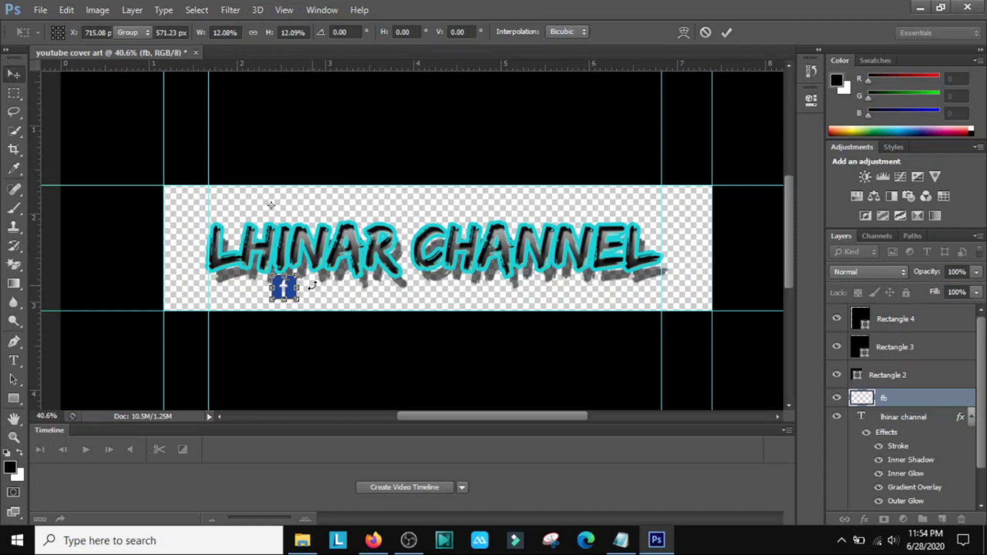
{"action": "key", "text": "Return"}
{"action": "scroll", "coordinate": [312, 287], "scroll_direction": "up", "scroll_amount": 2}
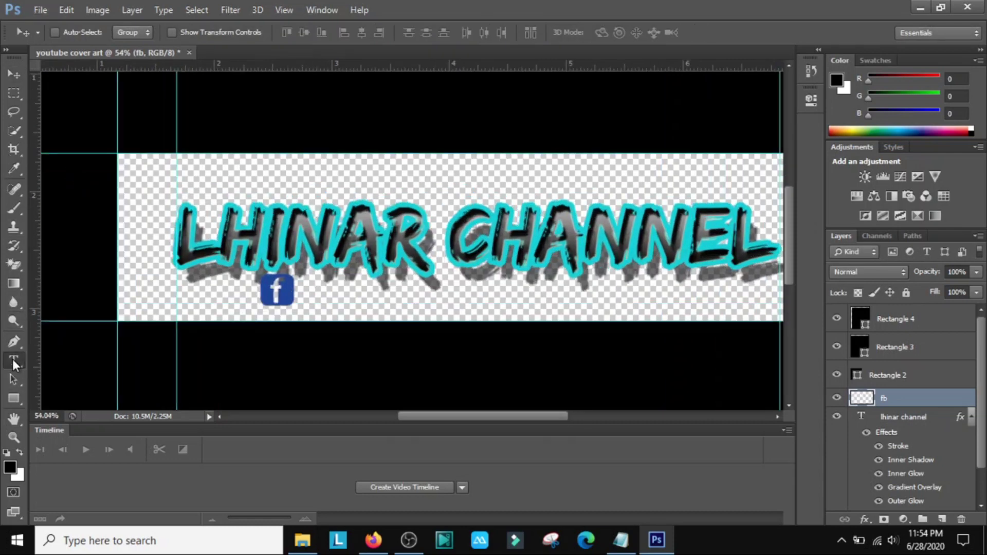
Beside the icon, type the channel's Facebook handle preceded by a dash.
{"action": "left_click", "coordinate": [307, 289]}
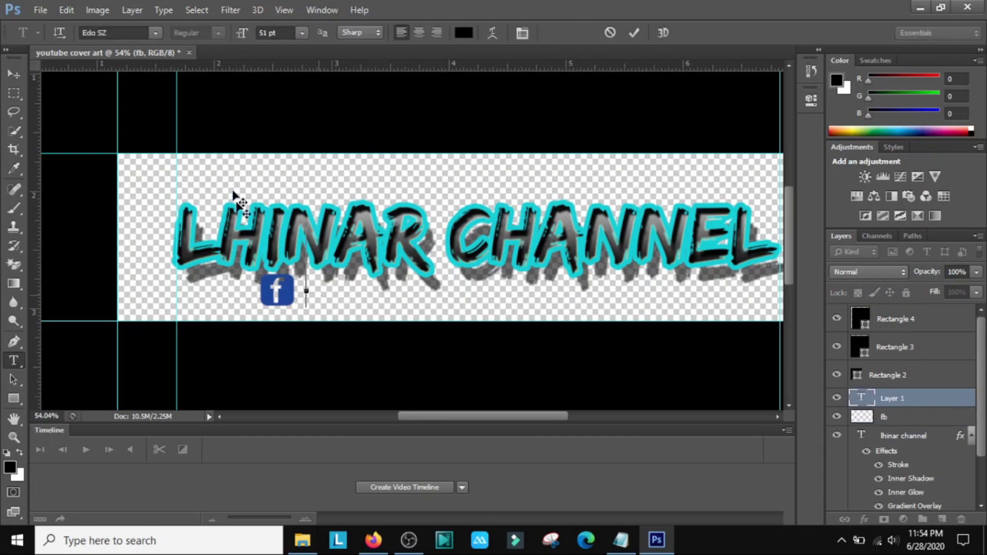
{"action": "left_click_drag", "start_coordinate": [239, 32], "coordinate": [231, 34]}
{"action": "type", "text": "WW"}
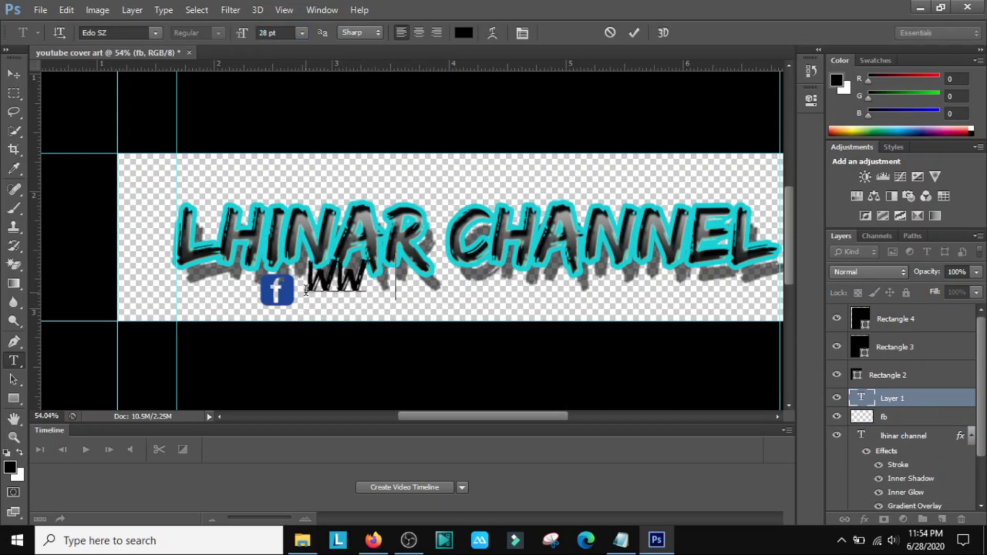
{"action": "type", "text": "W."}
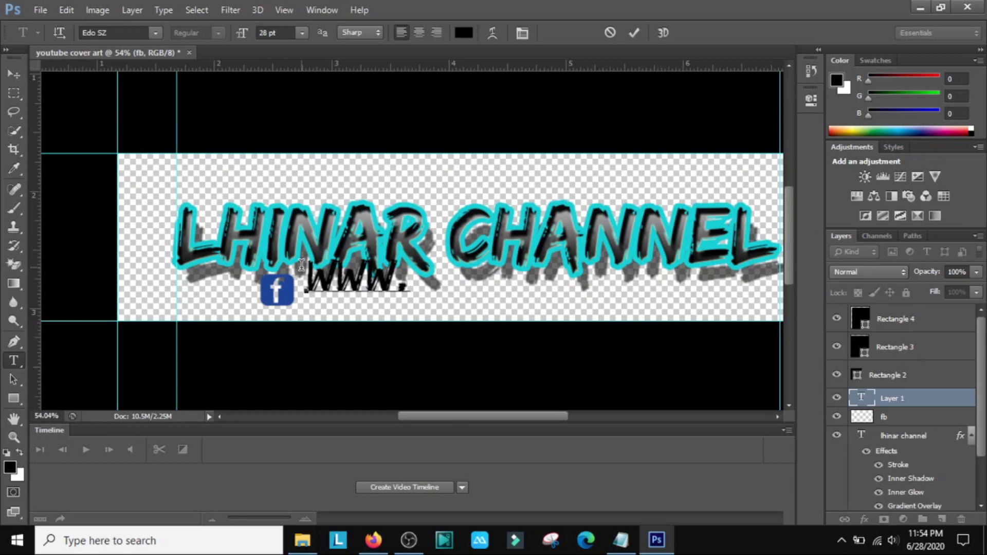
{"action": "type", "text": "FACE"}
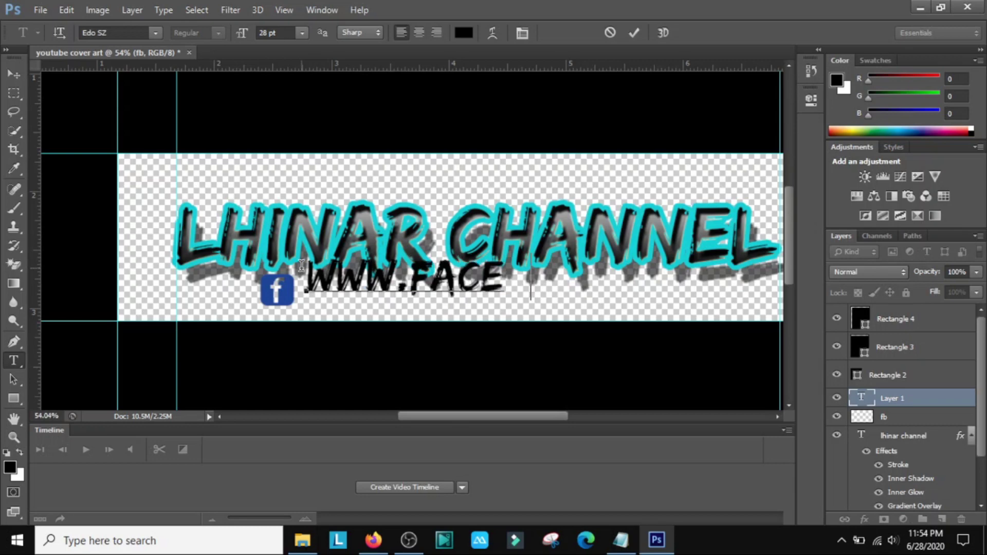
{"action": "type", "text": "BOK"}
{"action": "key", "text": "BackSpace"}
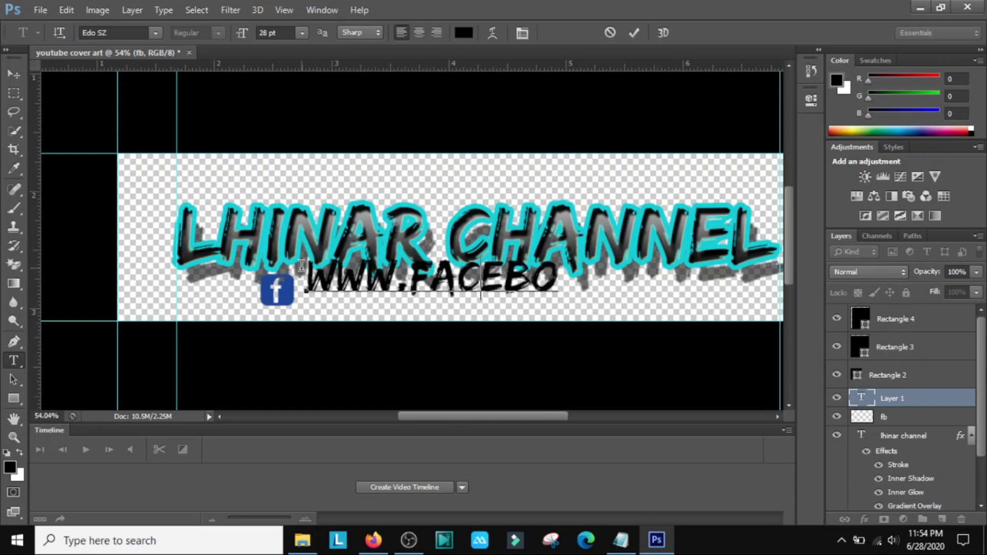
{"action": "key", "text": "BackSpace"}
{"action": "key", "text": "BackSpace"}
{"action": "key", "text": "BackSpace"}
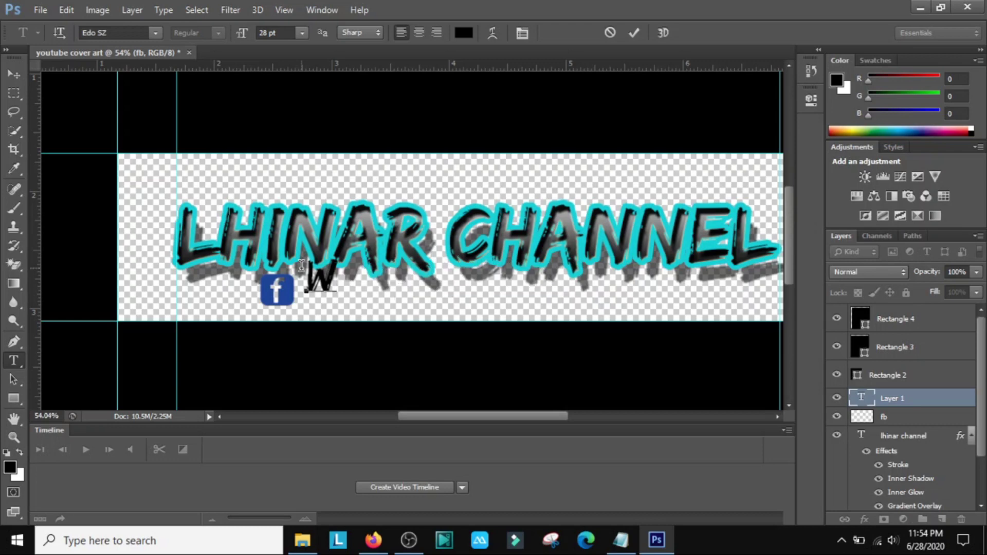
{"action": "key", "text": "BackSpace"}
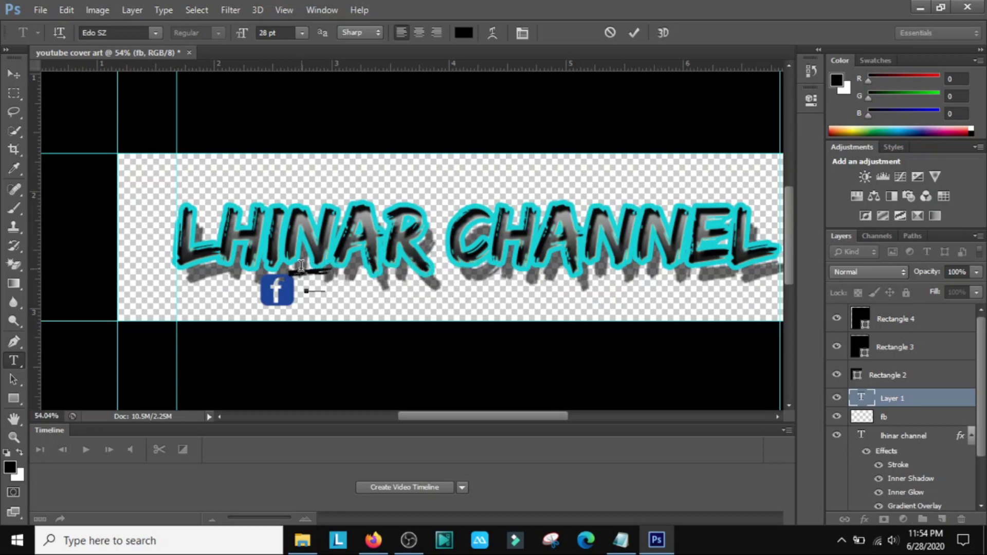
{"action": "type", "text": "CRLA"}
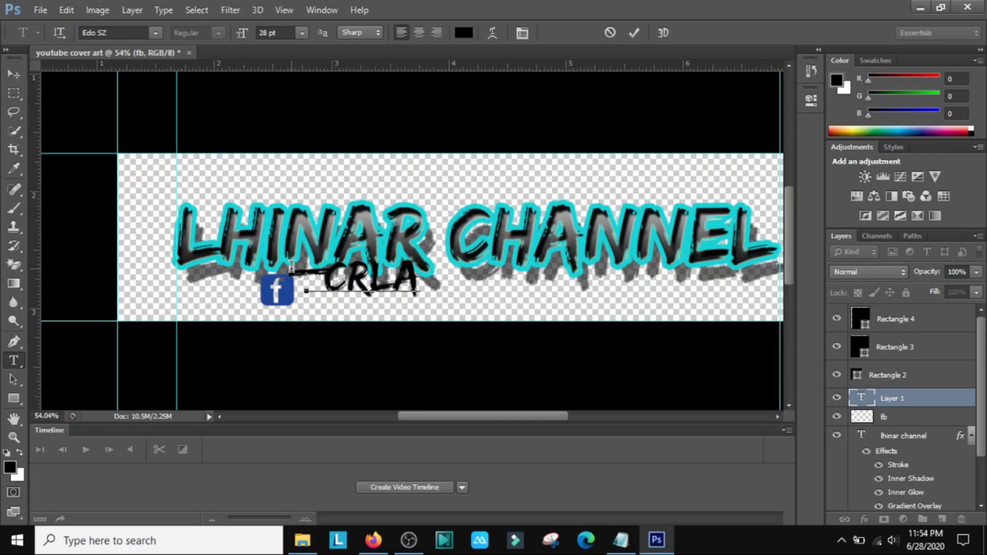
{"action": "type", "text": "SIBLIN"}
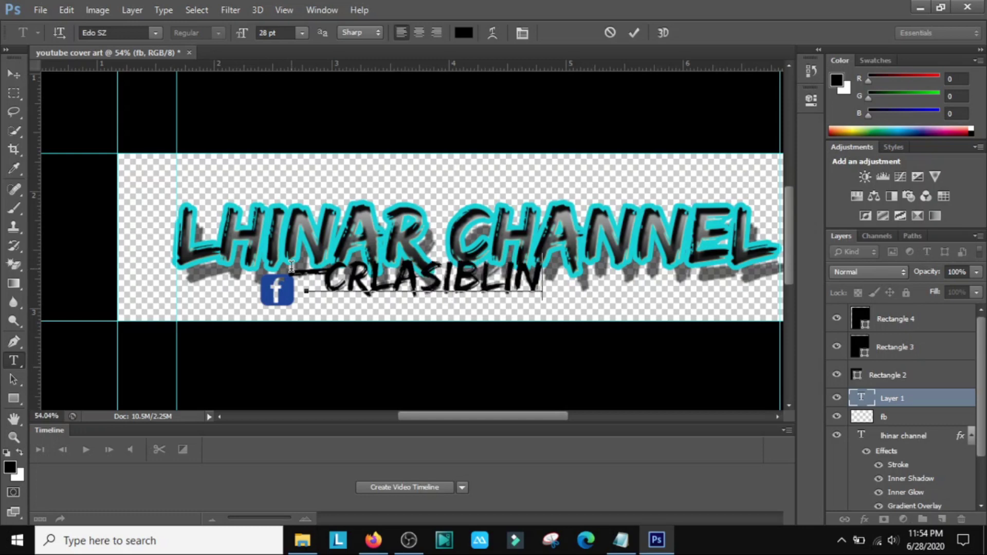
{"action": "type", "text": "GS"}
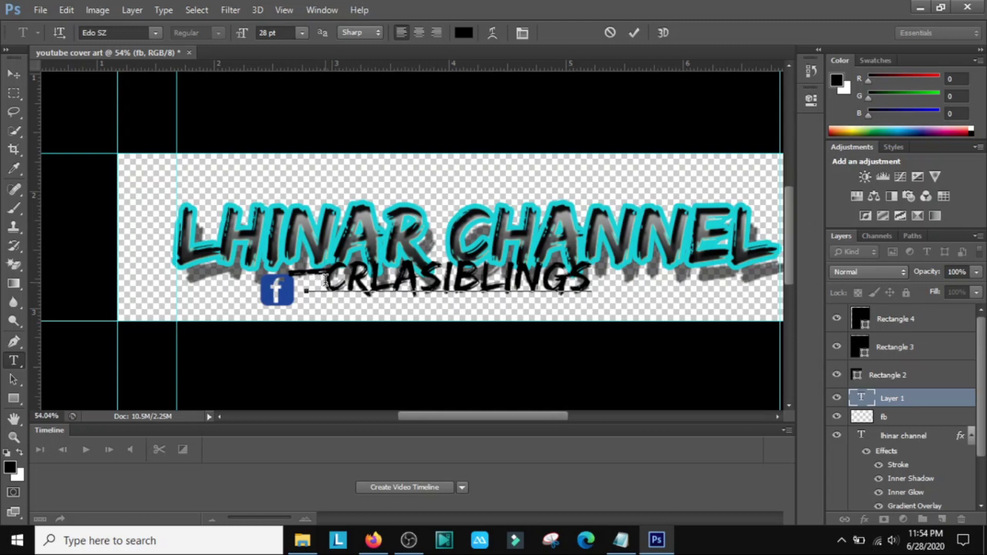
{"action": "key", "text": "BackSpace"}
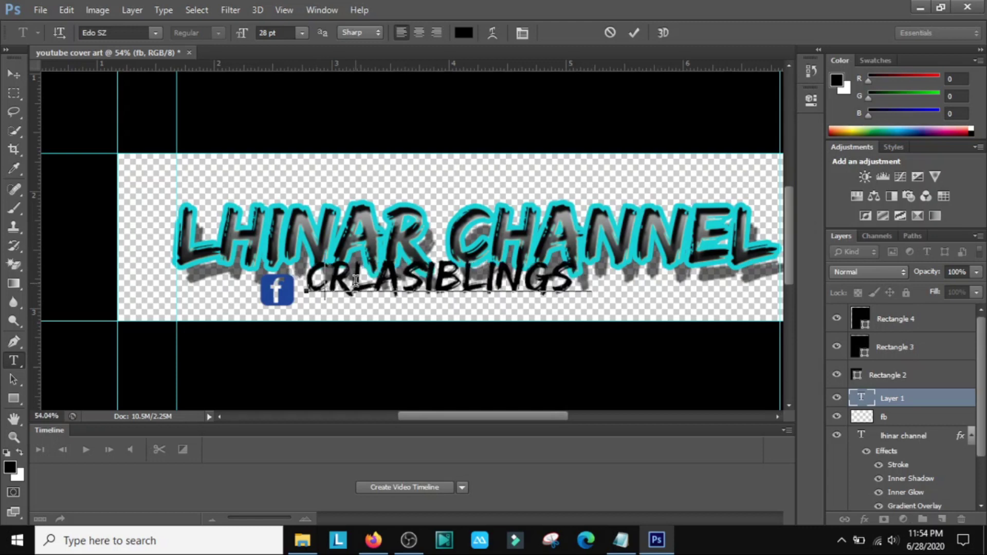
{"action": "type", "text": "-"}
Resize the handle text to 17 pt and commit it.
{"action": "key", "text": "ctrl+a"}
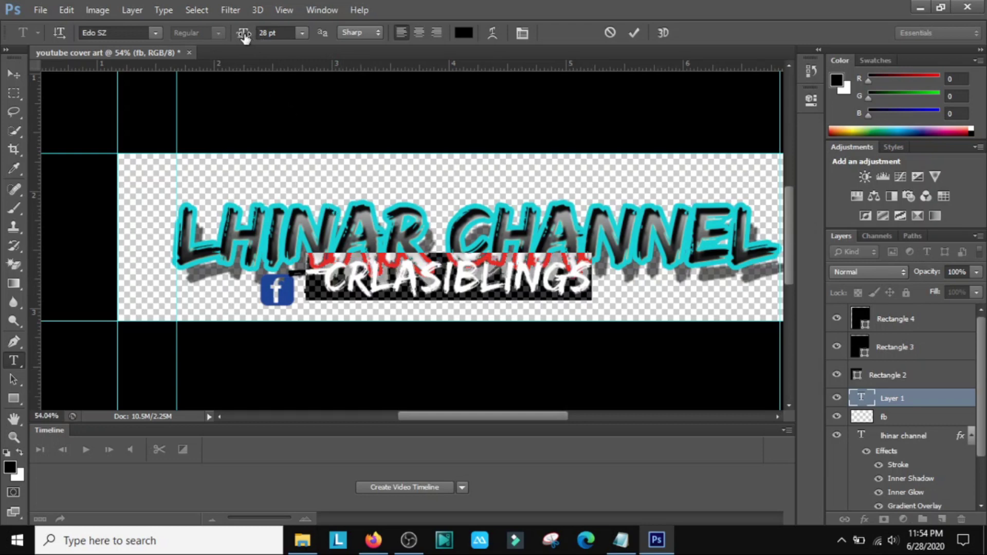
{"action": "left_click_drag", "start_coordinate": [244, 36], "coordinate": [235, 34]}
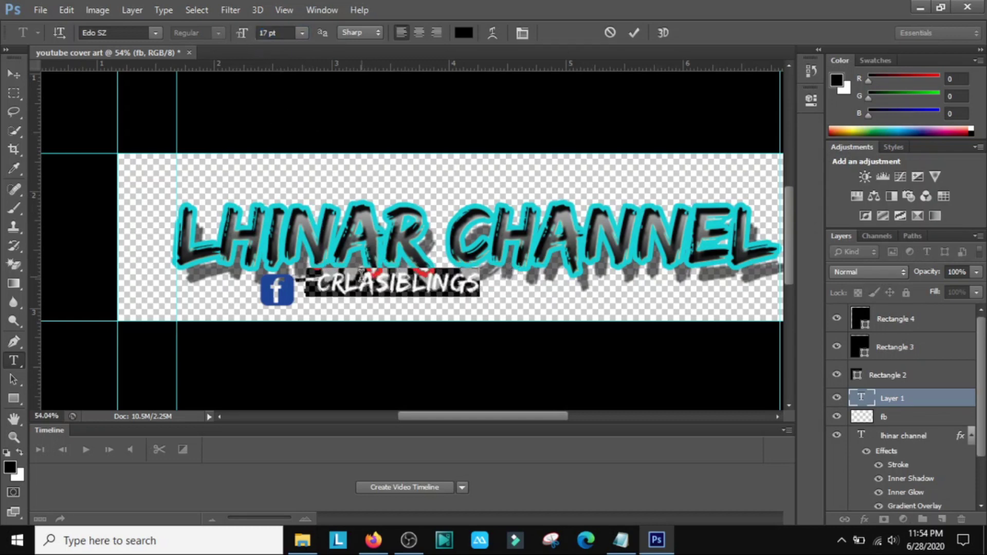
{"action": "left_click", "coordinate": [361, 276]}
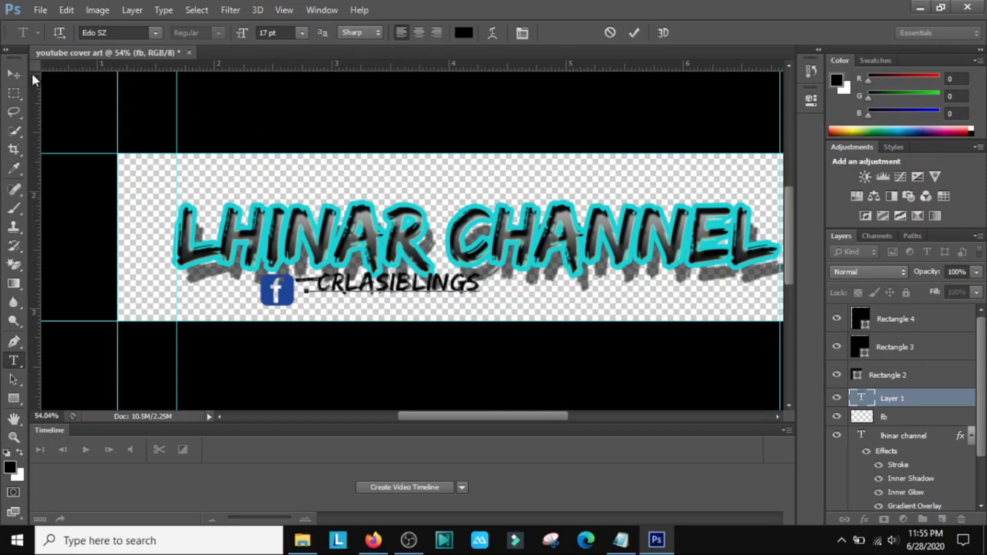
{"action": "left_click", "coordinate": [14, 74]}
Drag the handle text so it sits snugly beside the small Facebook icon.
{"action": "left_click_drag", "start_coordinate": [359, 286], "coordinate": [349, 294]}
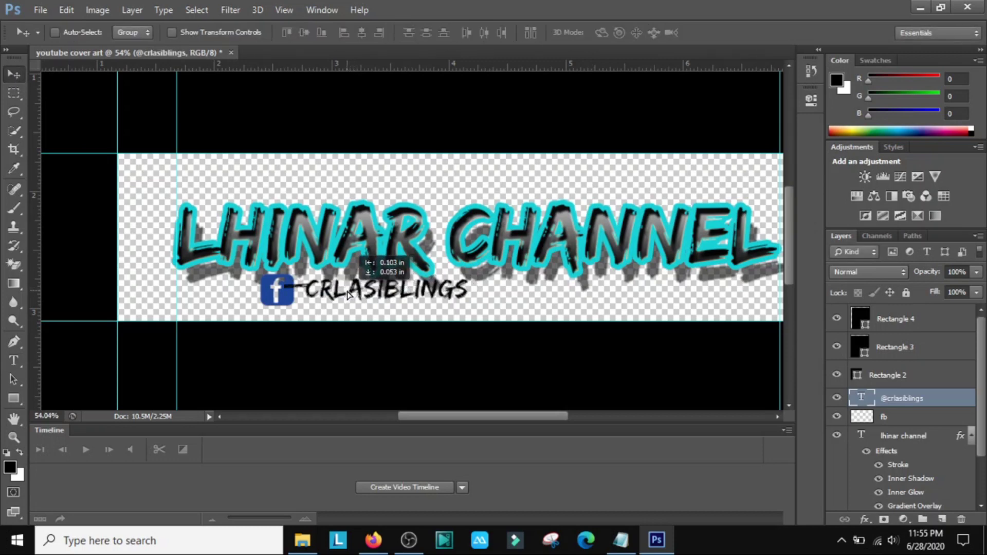
{"action": "left_click_drag", "start_coordinate": [348, 294], "coordinate": [349, 295]}
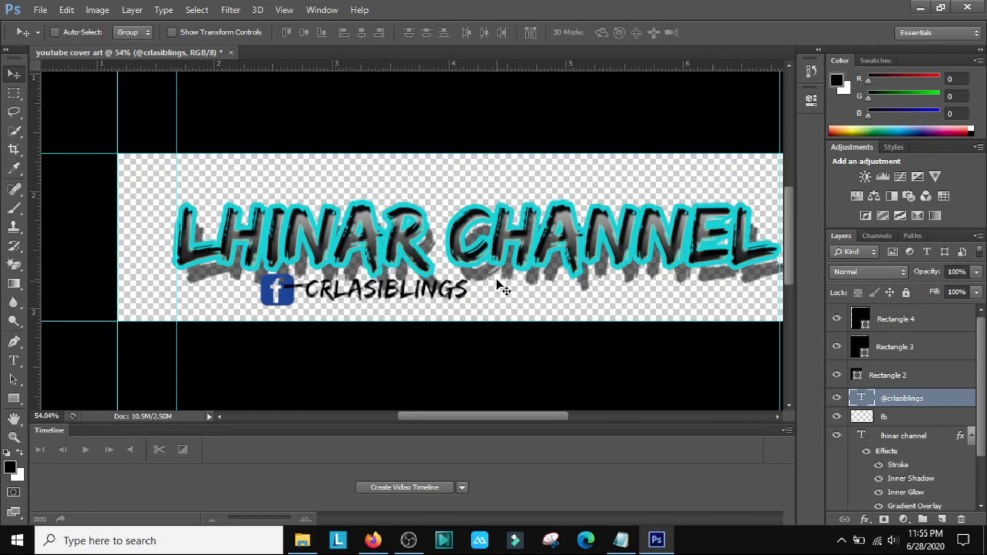
{"action": "scroll", "coordinate": [517, 262], "scroll_direction": "down", "scroll_amount": 1}
{"action": "scroll", "coordinate": [517, 262], "scroll_direction": "down", "scroll_amount": 1}
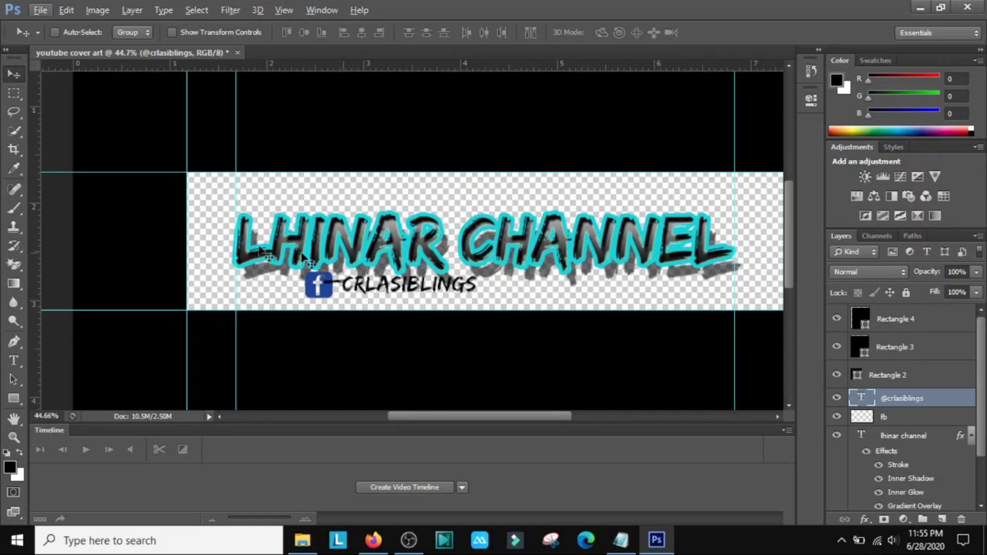
In Firefox, replace the fb png query with a Google Images search for 'background'.
{"action": "left_click", "coordinate": [373, 540]}
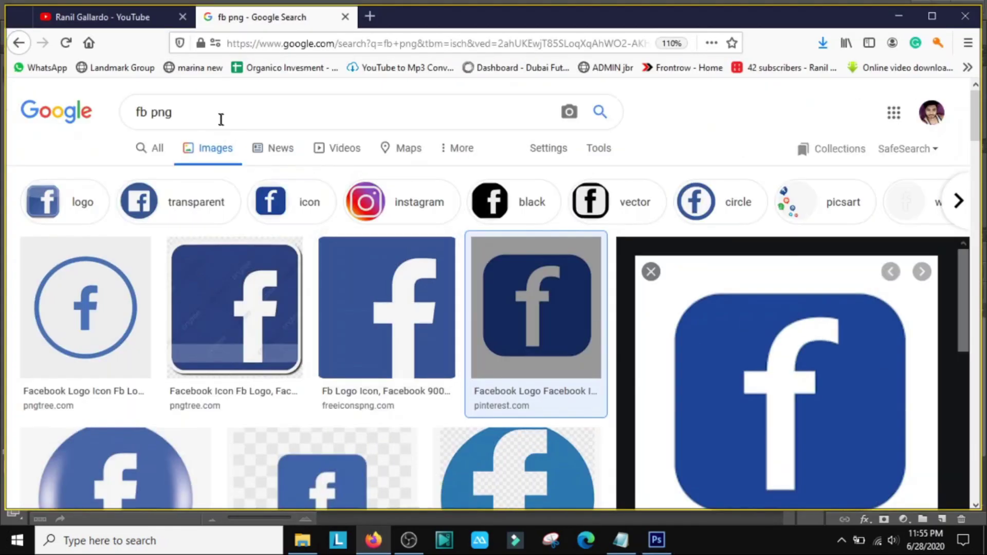
{"action": "left_click", "coordinate": [220, 115]}
{"action": "triple_click", "coordinate": [218, 114]}
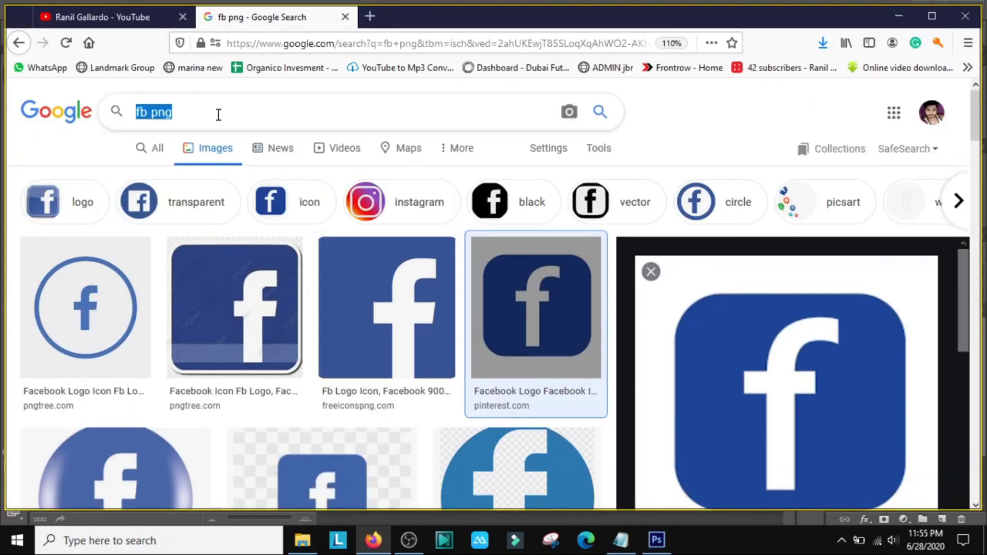
{"action": "type", "text": "bac"}
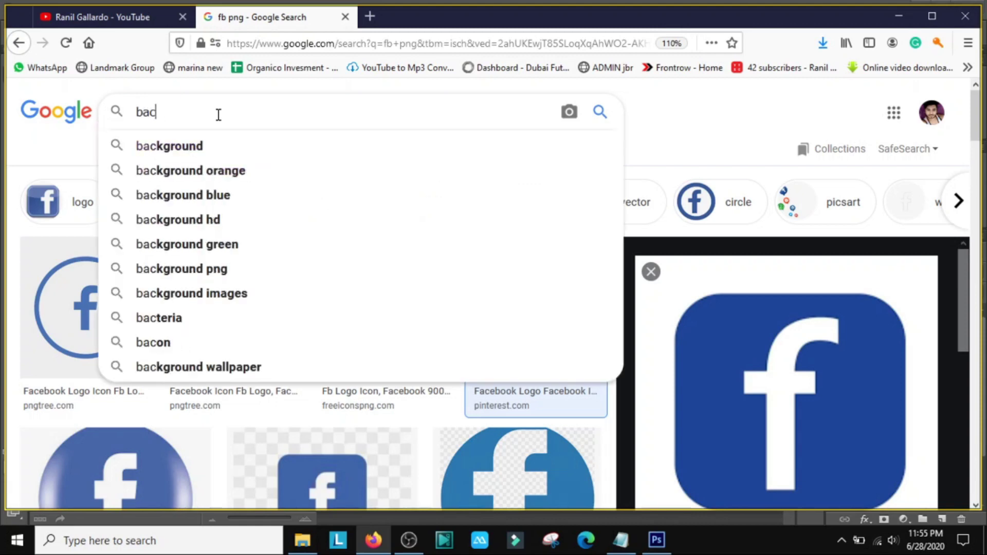
{"action": "type", "text": "kgourn"}
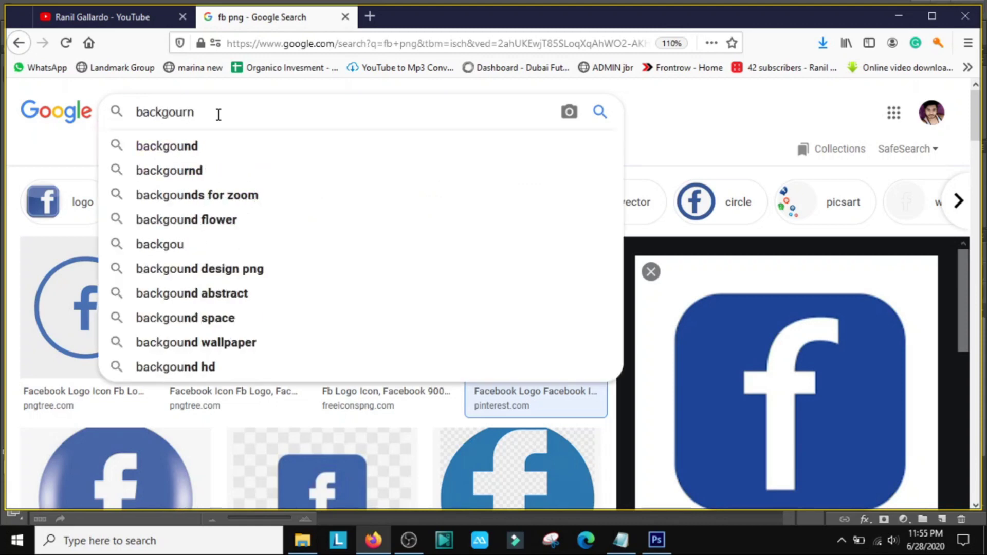
{"action": "key", "text": "BackSpace"}
{"action": "key", "text": "BackSpace"}
{"action": "key", "text": "BackSpace"}
{"action": "key", "text": "BackSpace"}
{"action": "type", "text": "ro"}
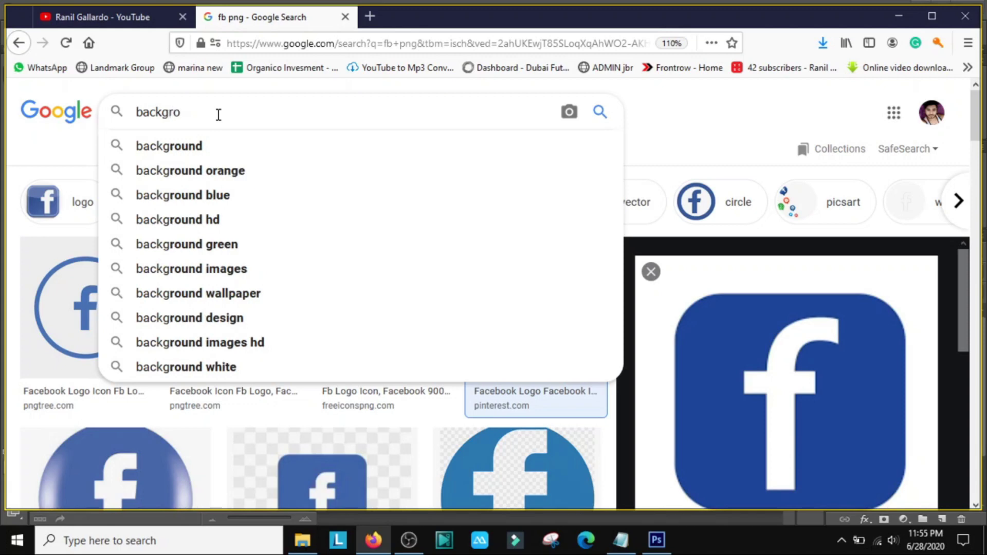
{"action": "type", "text": "und"}
{"action": "key", "text": "Return"}
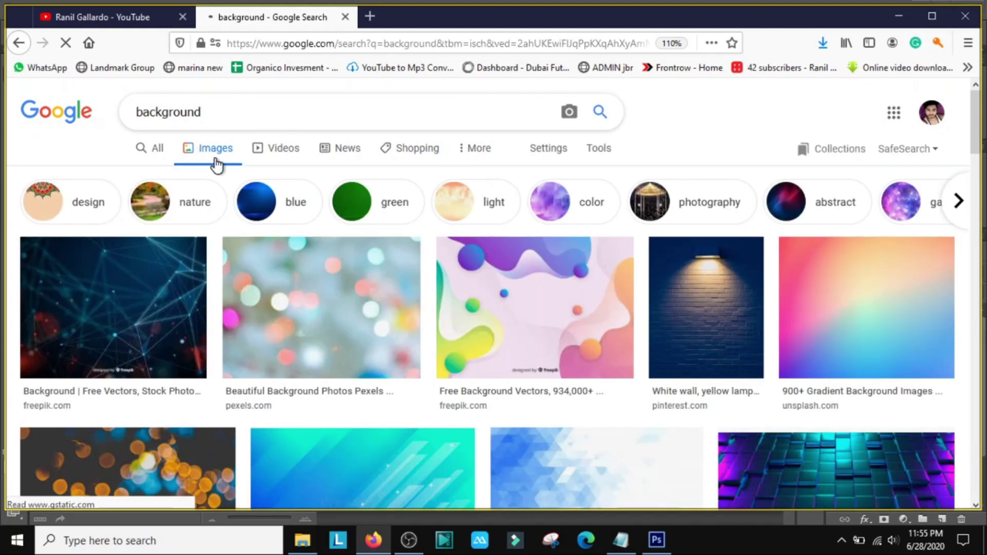
Scroll the background results to bring the stormy blue-purple cloud image into view.
{"action": "scroll", "coordinate": [668, 355], "scroll_direction": "down", "scroll_amount": 2}
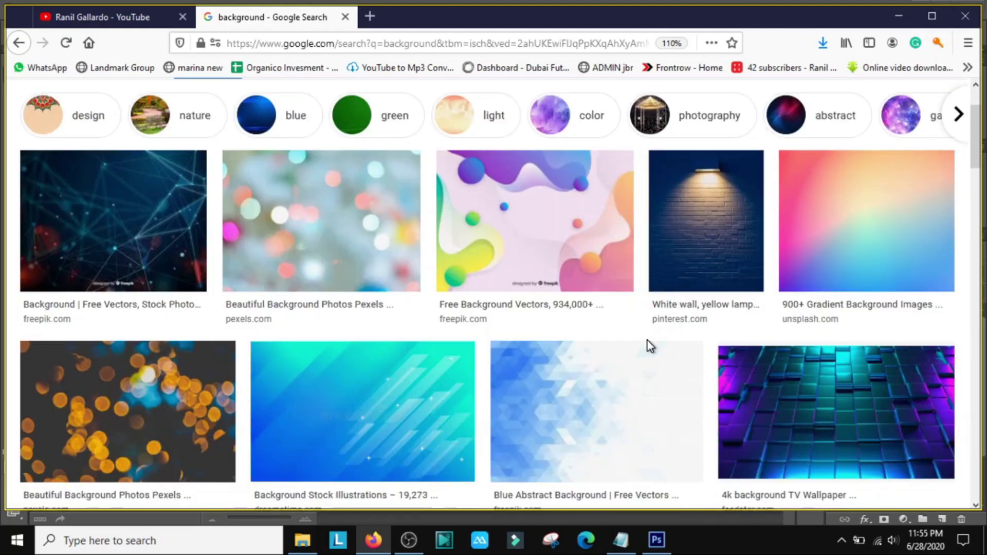
{"action": "scroll", "coordinate": [646, 347], "scroll_direction": "down", "scroll_amount": 4}
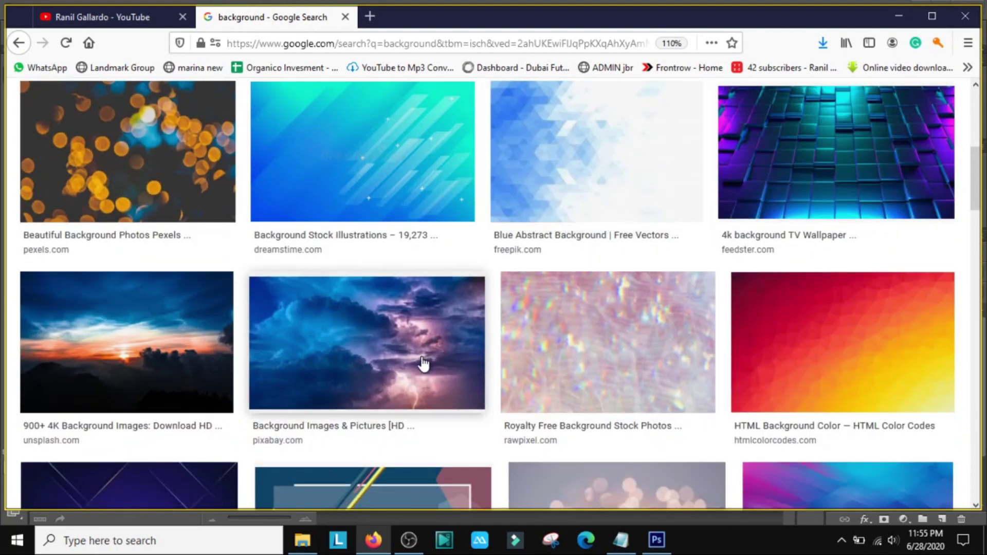
{"action": "left_click", "coordinate": [419, 357]}
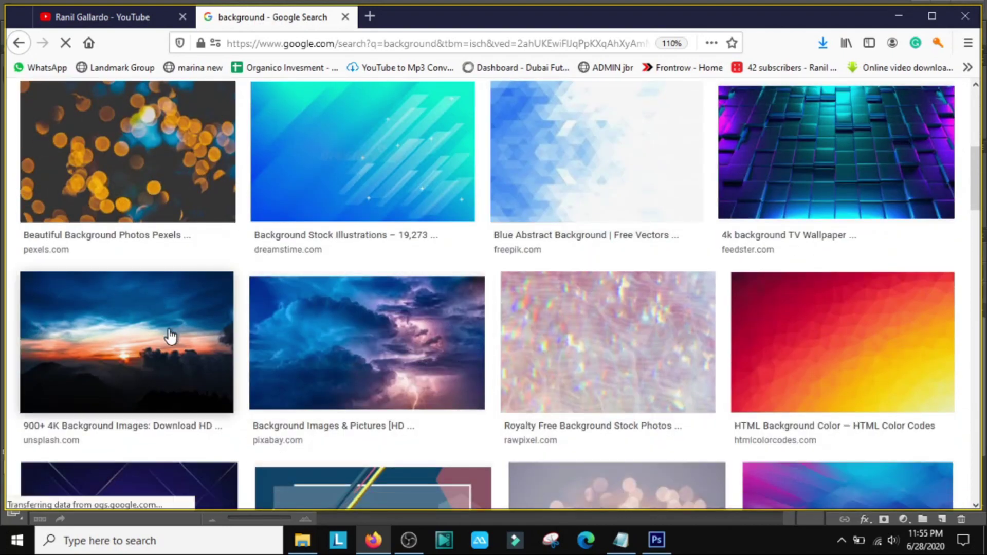
{"action": "scroll", "coordinate": [520, 409], "scroll_direction": "down", "scroll_amount": 2}
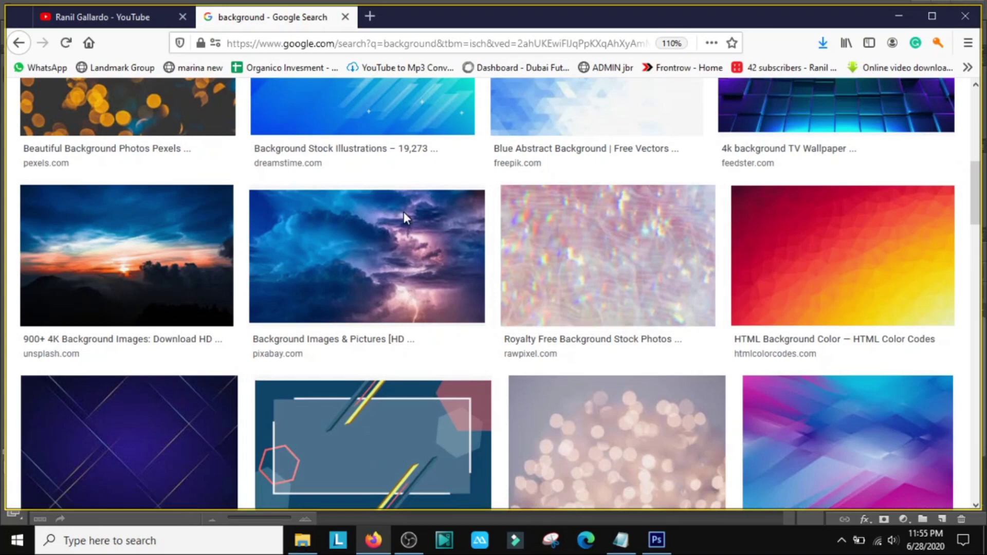
Save the Pixabay stormy cloud image into Downloads under the name 'index'.
{"action": "left_click", "coordinate": [342, 272]}
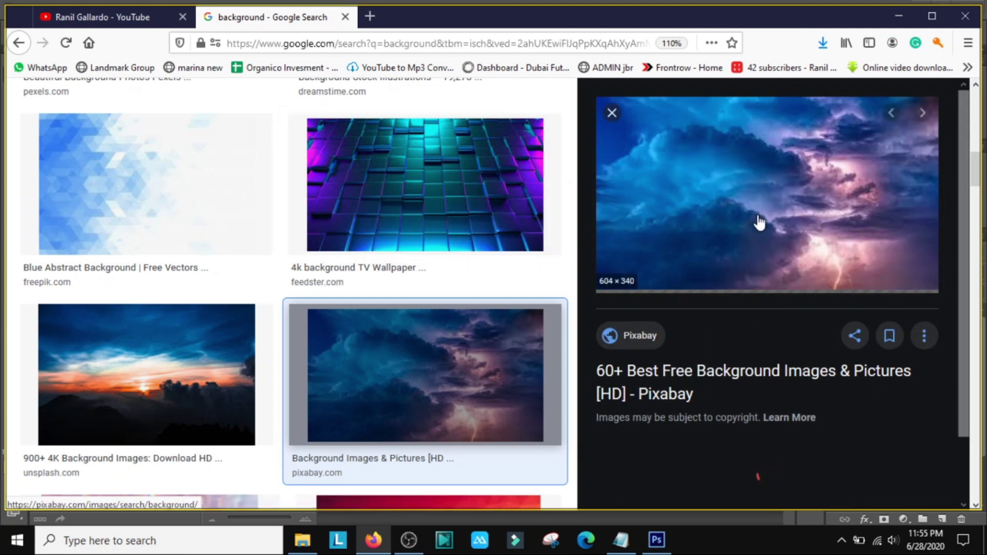
{"action": "right_click", "coordinate": [759, 218]}
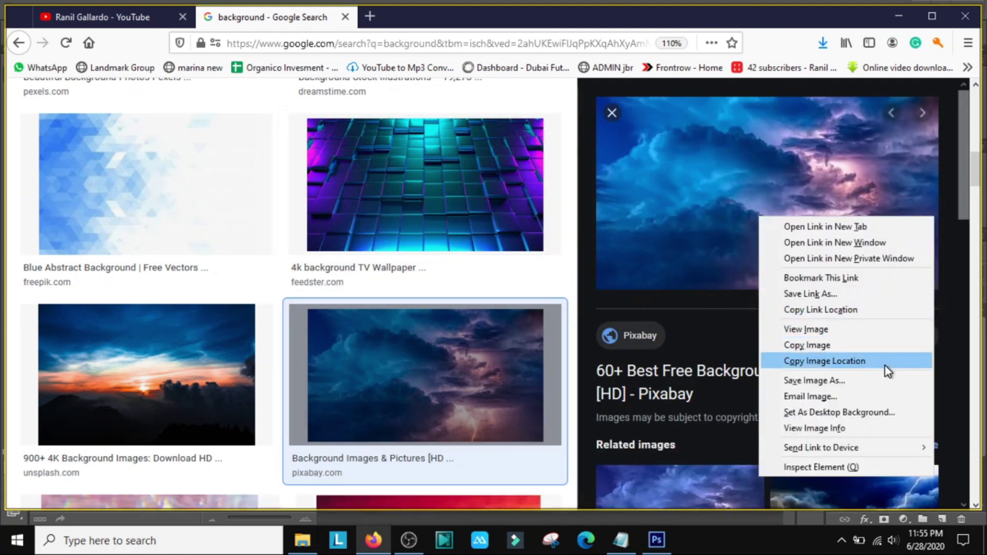
{"action": "left_click", "coordinate": [821, 381]}
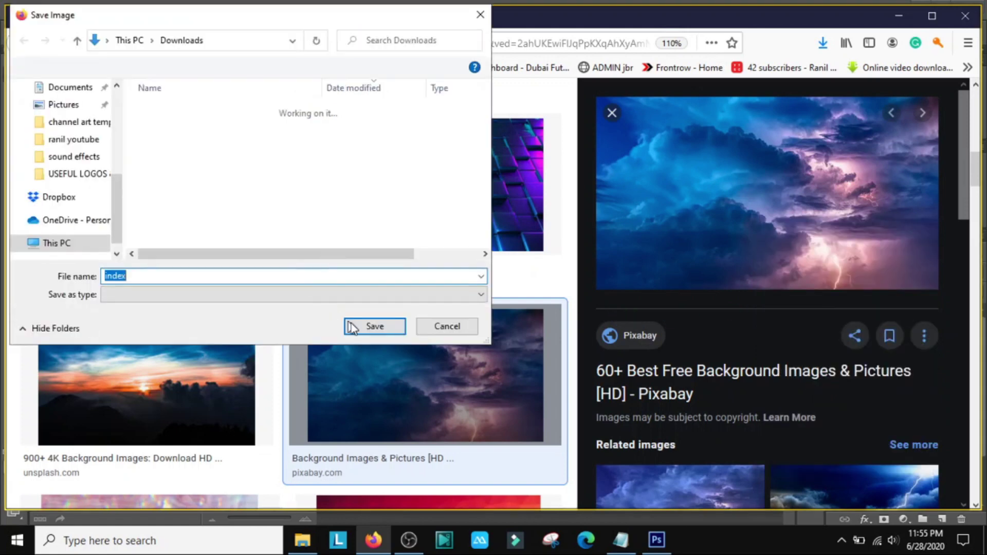
{"action": "left_click", "coordinate": [366, 325]}
{"action": "scroll", "coordinate": [459, 492], "scroll_direction": "down", "scroll_amount": 6}
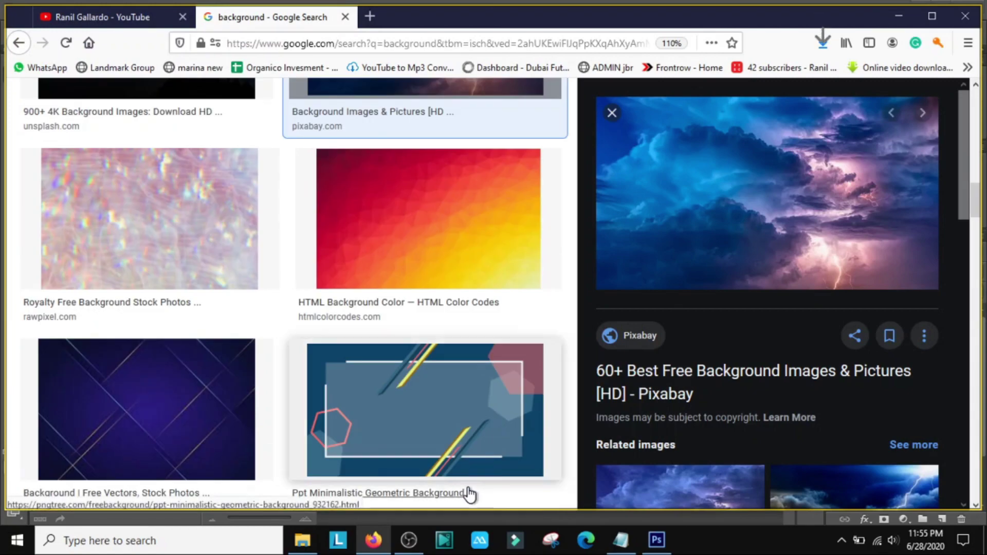
Place the downloaded 'index' cloud image from Downloads into the banner document.
{"action": "left_click", "coordinate": [656, 541]}
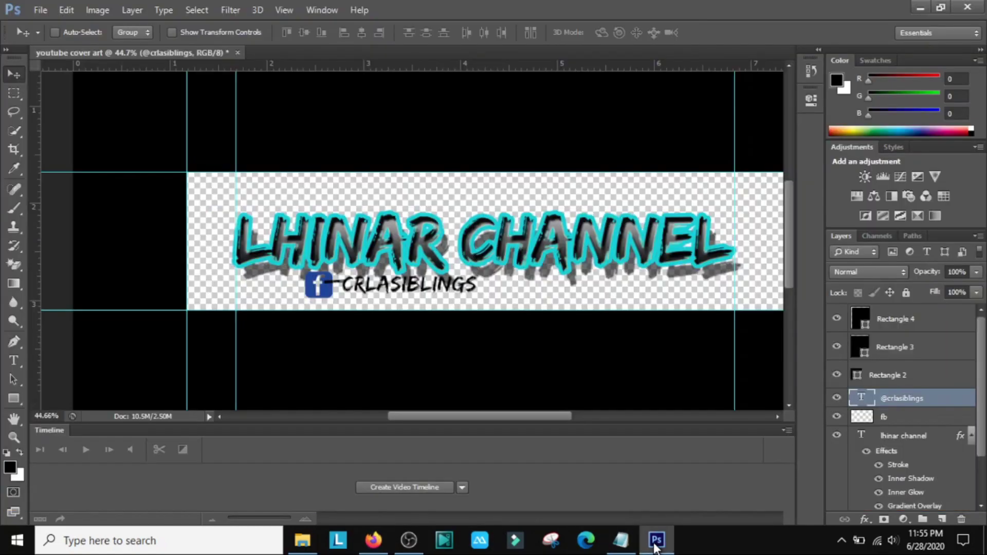
{"action": "left_click", "coordinate": [42, 10]}
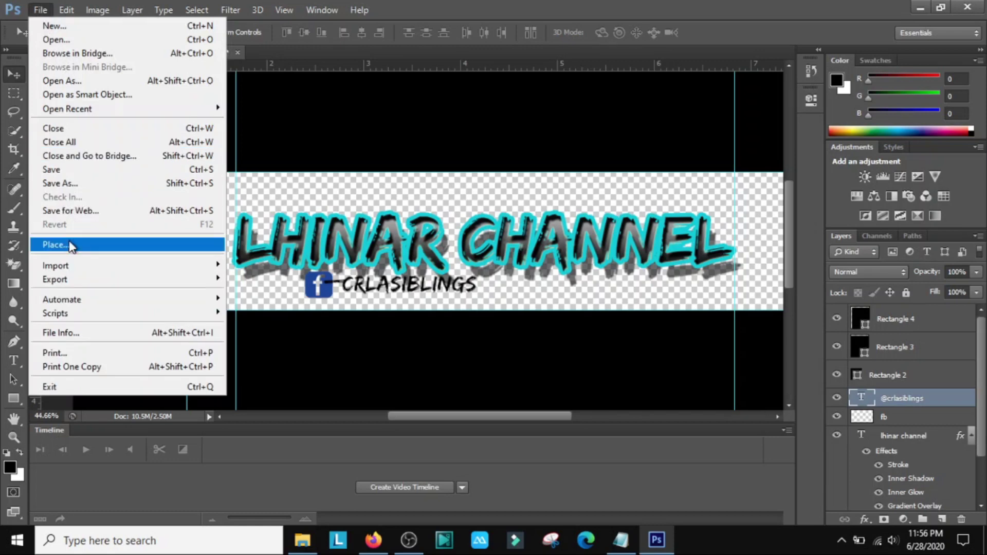
{"action": "left_click", "coordinate": [67, 246]}
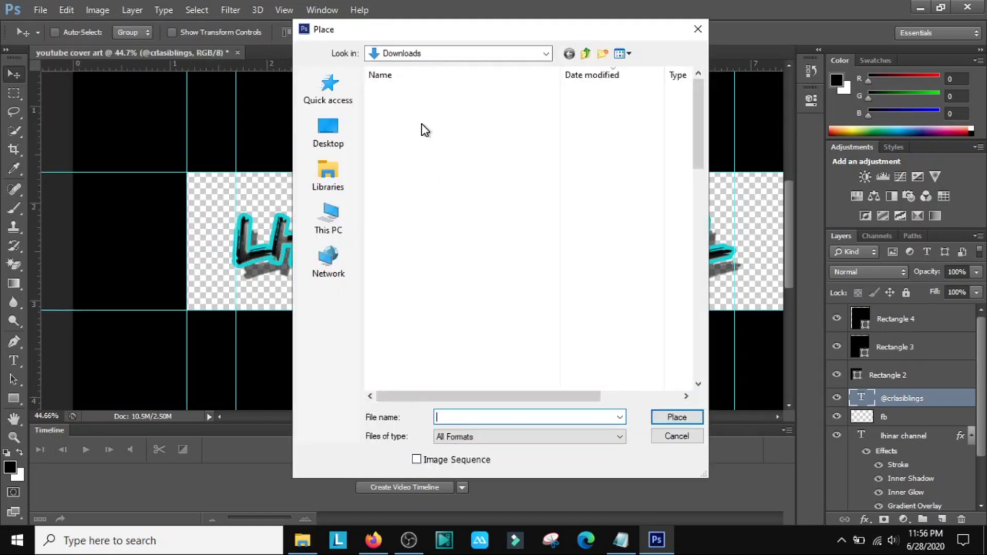
{"action": "double_click", "coordinate": [408, 103]}
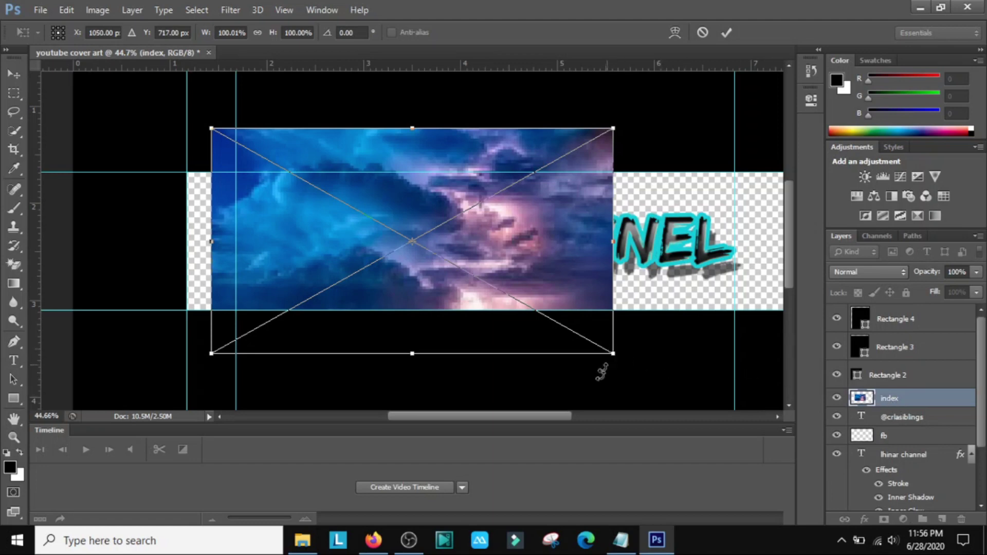
Scale the cloud image to about 183% to cover the banner and move its layer to the top.
{"action": "scroll", "coordinate": [502, 355], "scroll_direction": "down", "scroll_amount": 1}
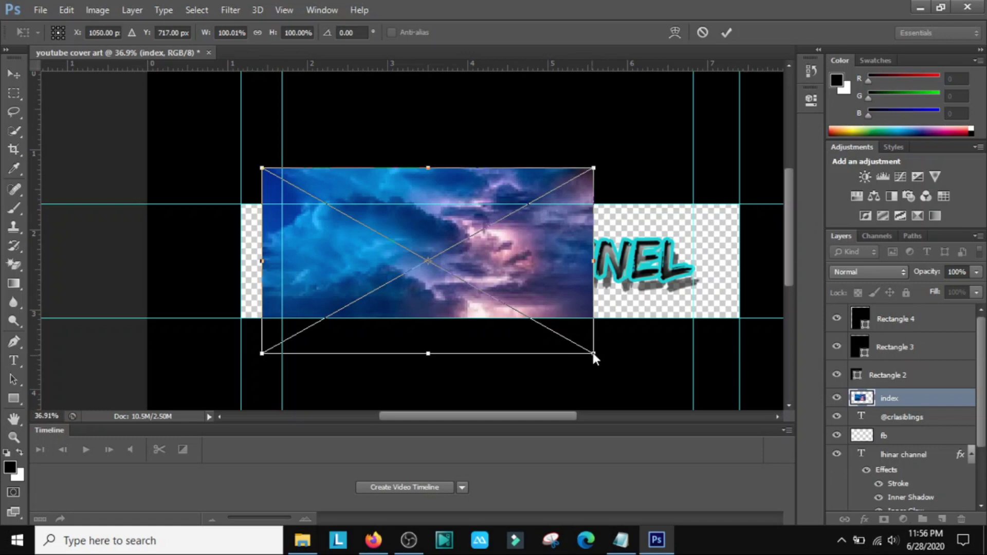
{"action": "mouse_move", "coordinate": [594, 354]}
{"action": "left_mouse_down"}
{"action": "mouse_move", "coordinate": [755, 425]}
{"action": "mouse_move", "coordinate": [705, 375]}
{"action": "left_mouse_up"}
{"action": "scroll", "coordinate": [531, 363], "scroll_direction": "up", "scroll_amount": 1}
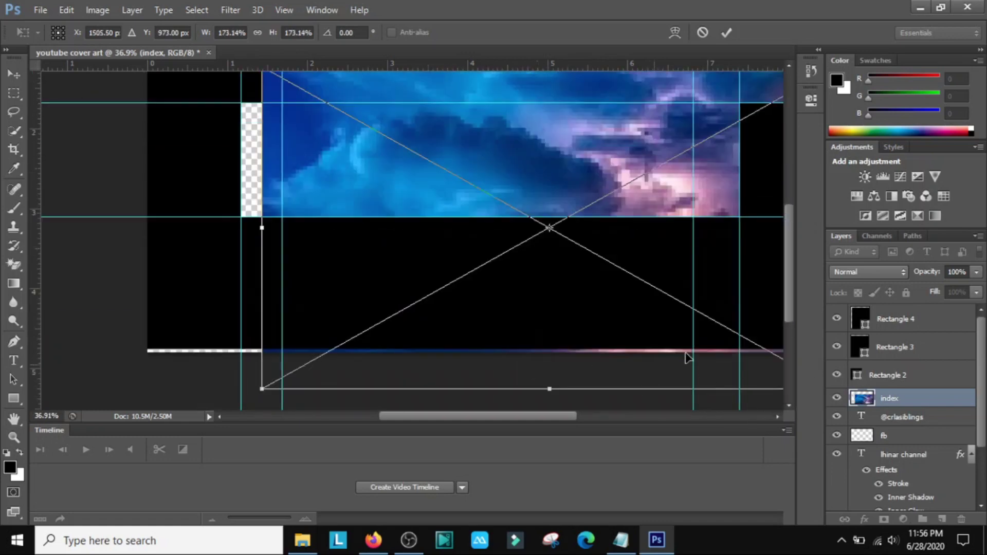
{"action": "scroll", "coordinate": [548, 319], "scroll_direction": "up", "scroll_amount": 1}
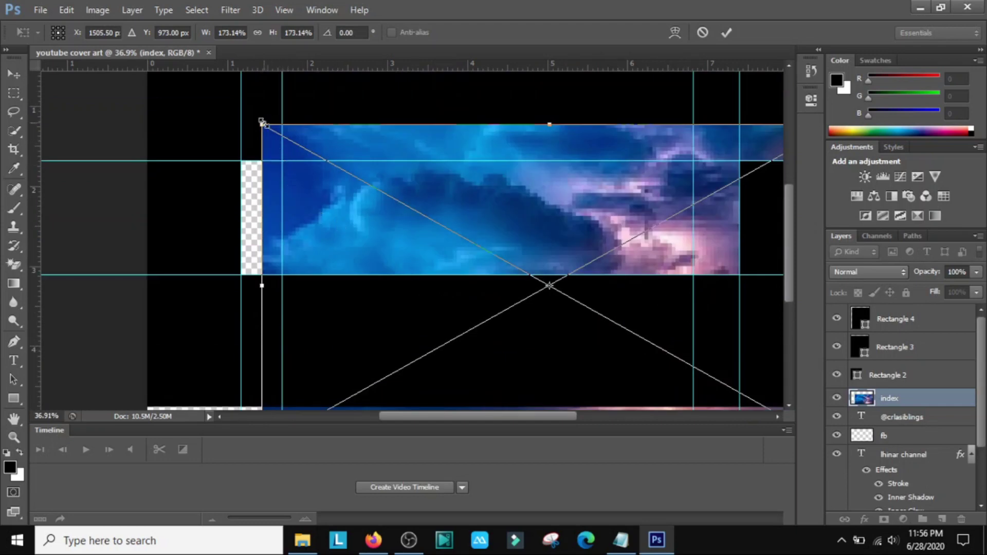
{"action": "left_click_drag", "start_coordinate": [260, 122], "coordinate": [228, 105]}
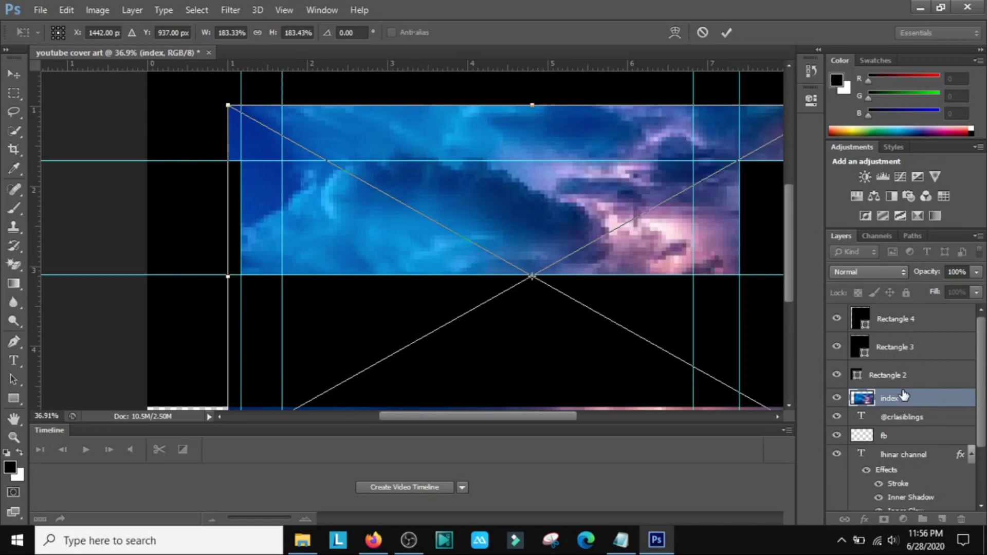
{"action": "key", "text": "Return"}
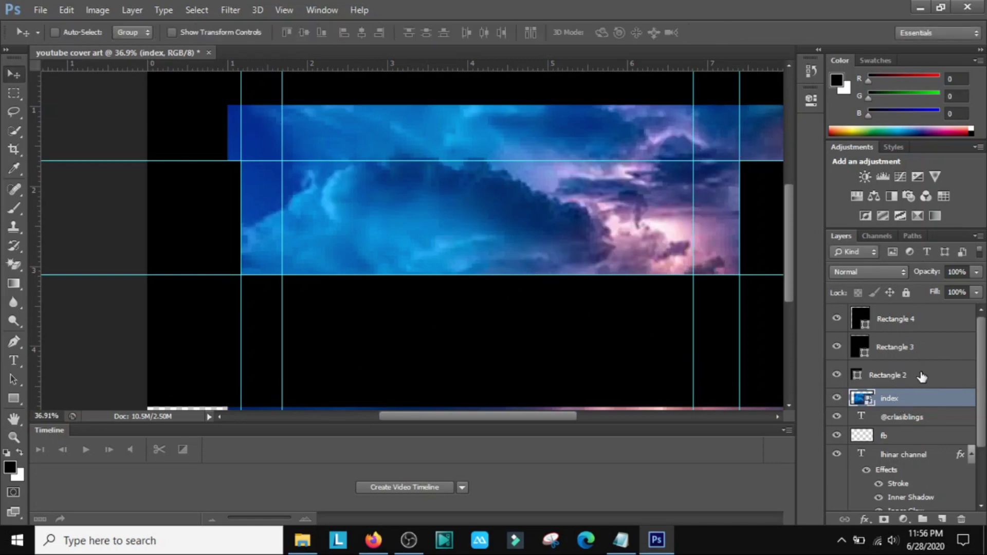
{"action": "left_click_drag", "start_coordinate": [905, 400], "coordinate": [895, 315]}
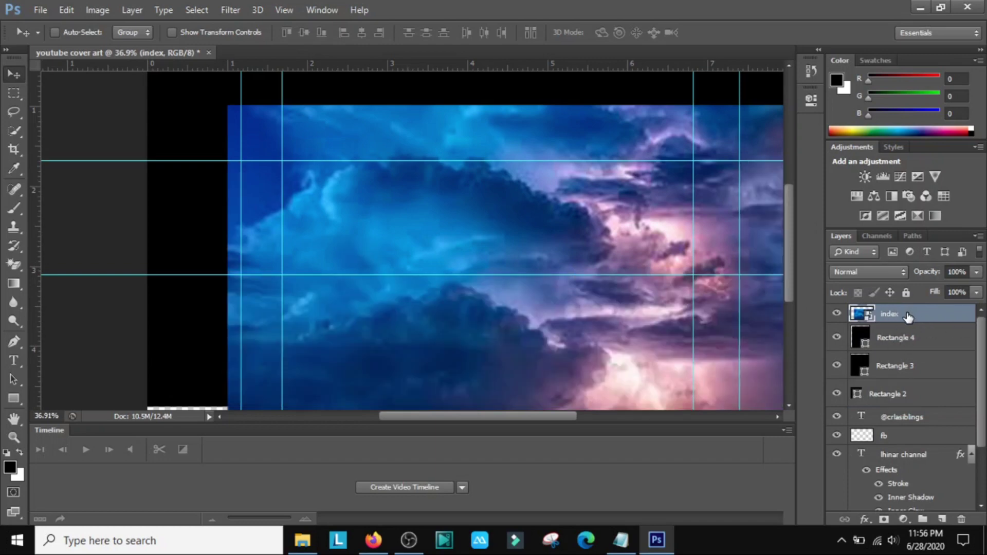
Move the 'index' cloud layer to the bottom, behind the title, icon and Facebook handle.
{"action": "left_click_drag", "start_coordinate": [912, 316], "coordinate": [898, 514]}
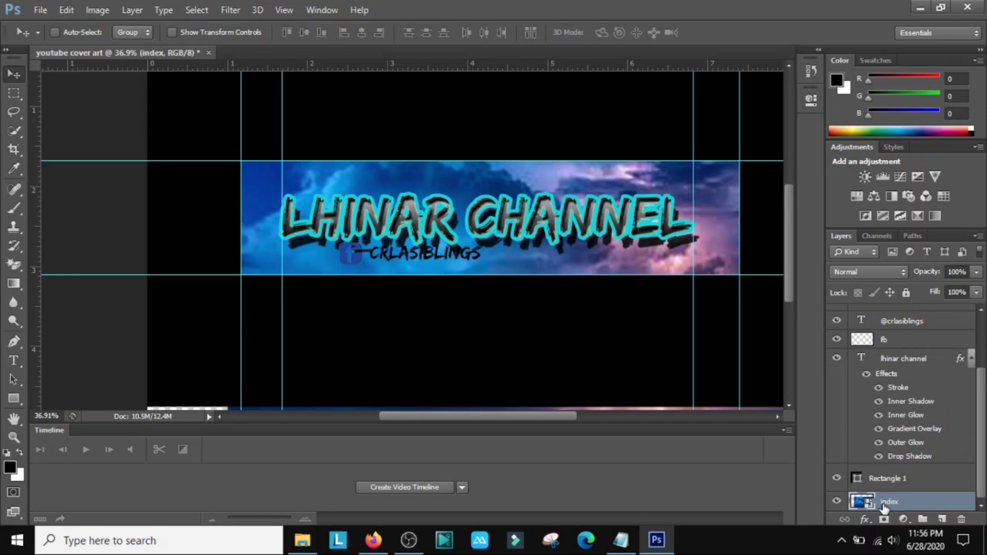
Add a Brightness/Contrast adjustment layer with brightness 61 and contrast 62.
{"action": "left_click", "coordinate": [863, 173]}
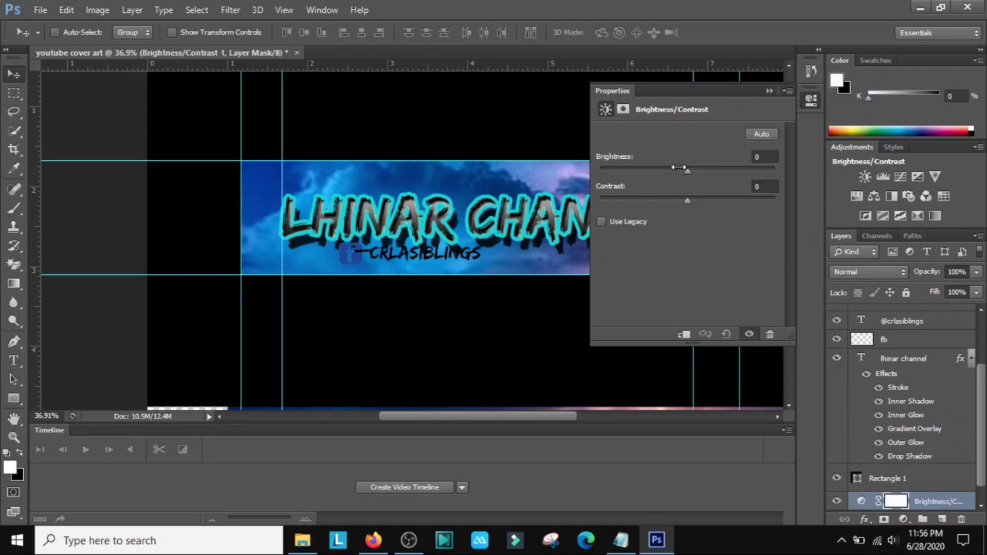
{"action": "left_click_drag", "start_coordinate": [689, 171], "coordinate": [723, 171]}
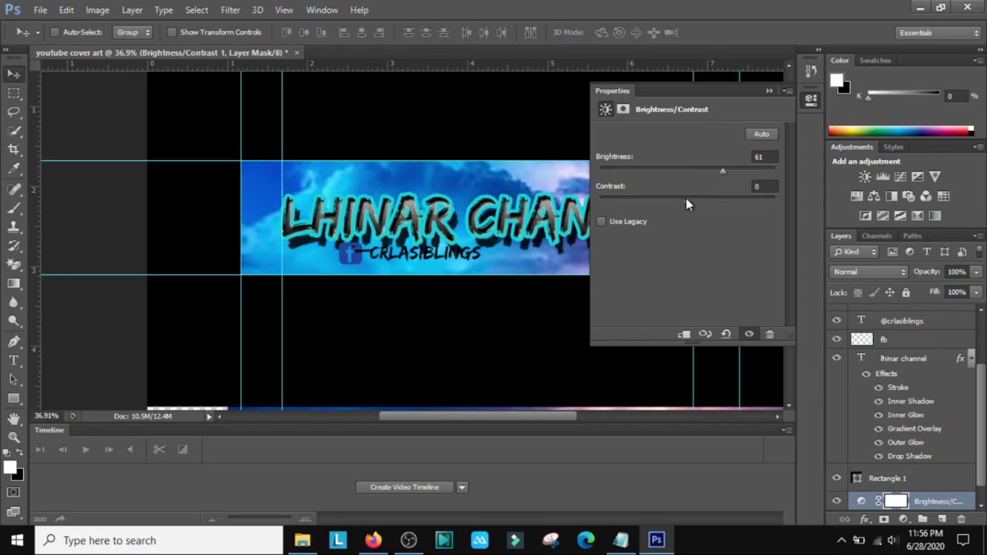
{"action": "left_click_drag", "start_coordinate": [687, 200], "coordinate": [709, 201]}
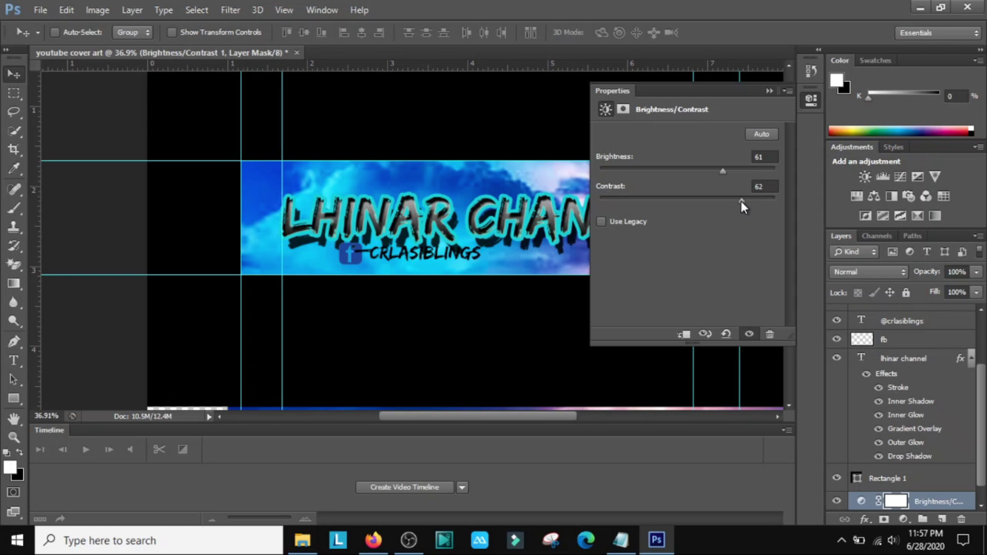
Add a default Levels adjustment layer and inspect its Red and Green channel histograms.
{"action": "left_click", "coordinate": [882, 176]}
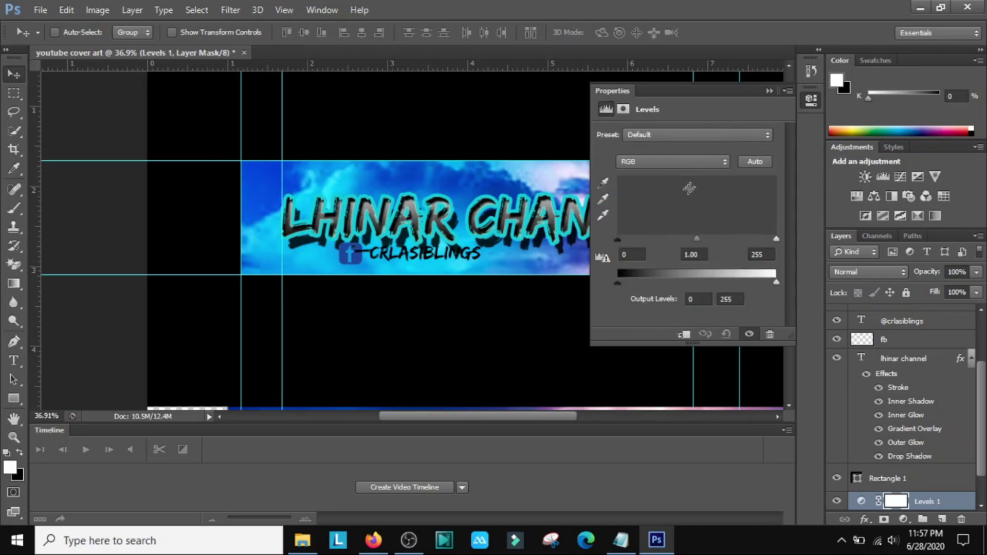
{"action": "left_click", "coordinate": [727, 159]}
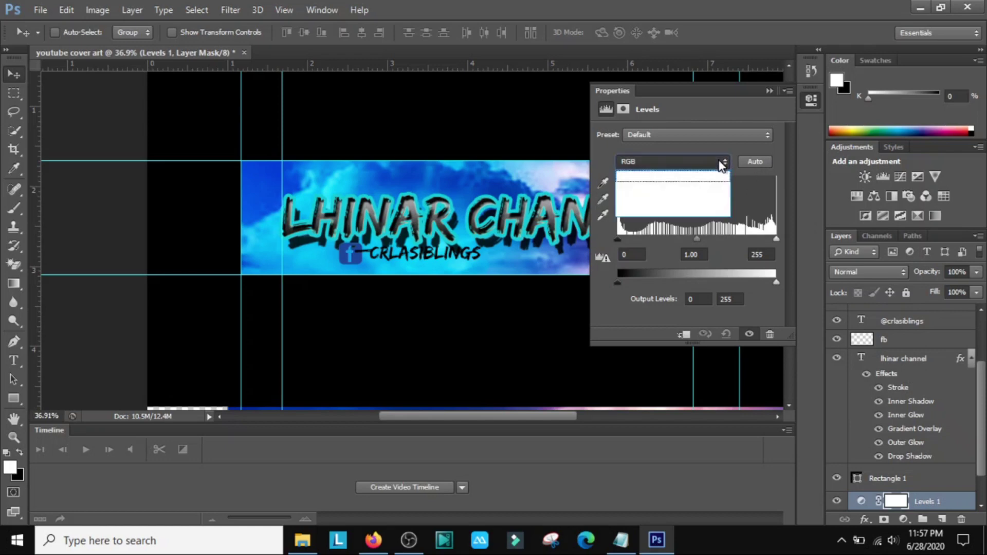
{"action": "left_click", "coordinate": [681, 193]}
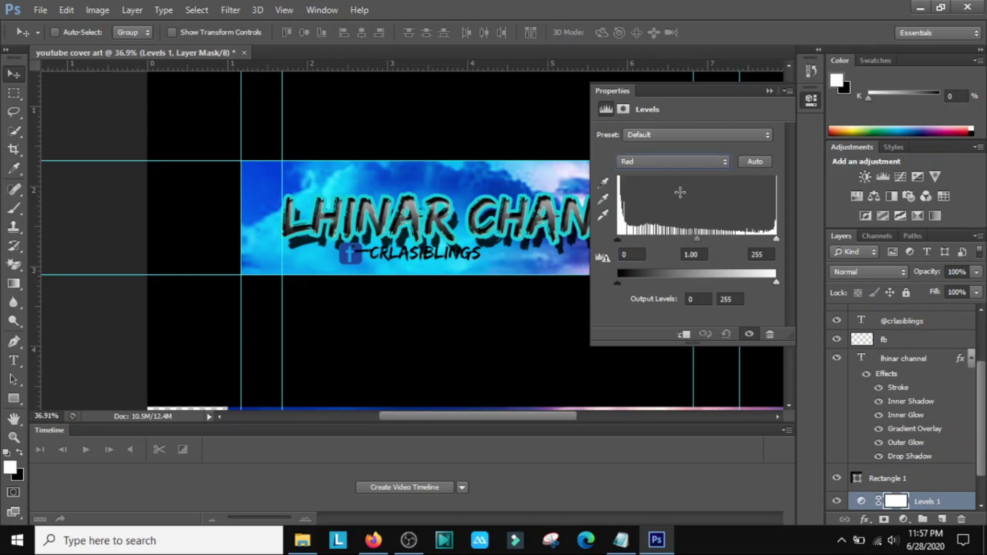
{"action": "left_click", "coordinate": [689, 161]}
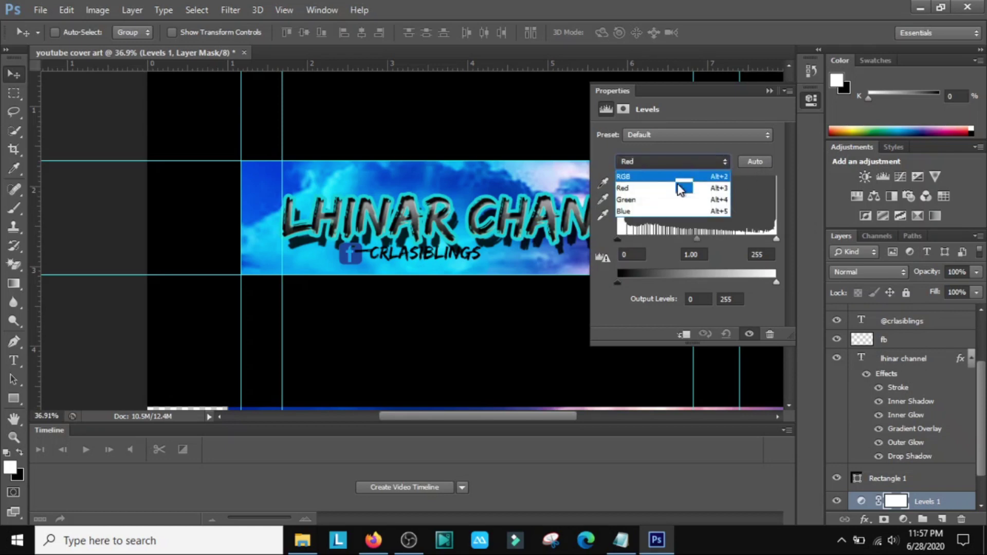
{"action": "left_click", "coordinate": [670, 205]}
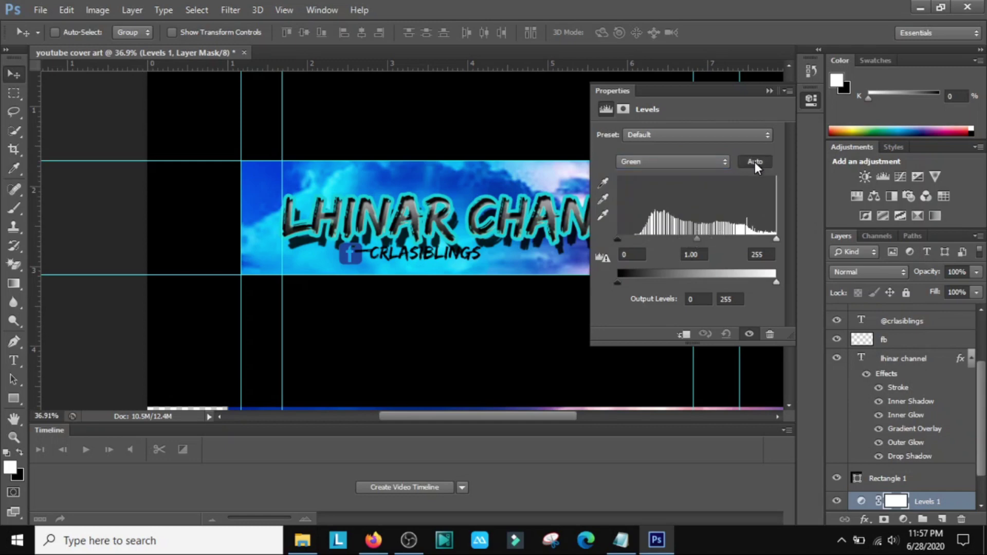
{"action": "left_click", "coordinate": [897, 176]}
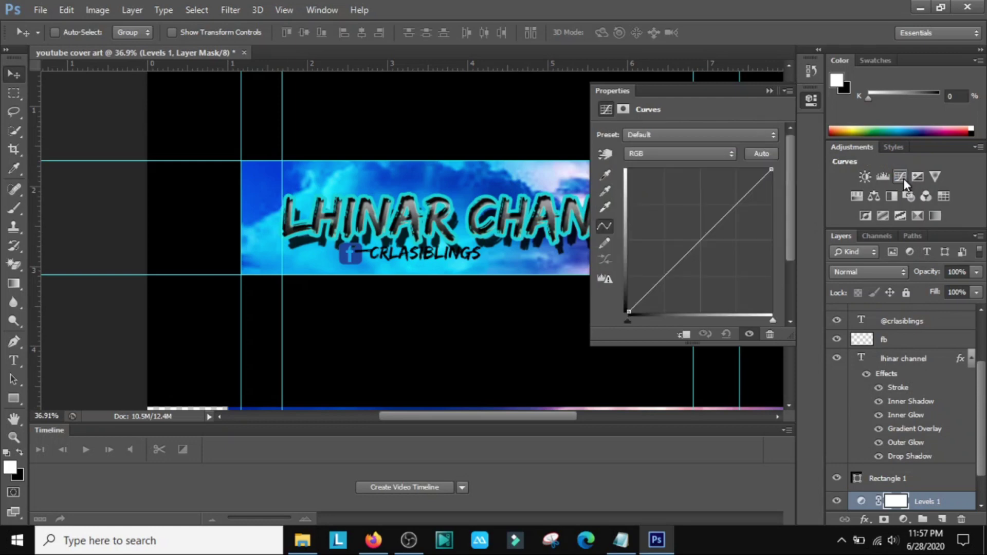
Inspect the Curves adjustment's Red and Blue channel curves, leaving them at default.
{"action": "left_click", "coordinate": [721, 156]}
{"action": "left_click", "coordinate": [701, 177]}
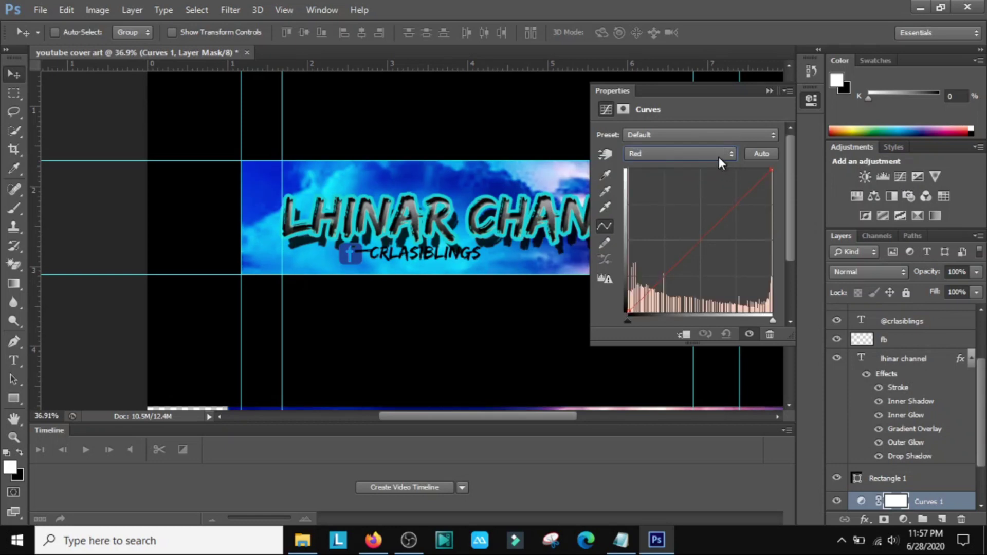
{"action": "left_click", "coordinate": [718, 157]}
{"action": "left_click", "coordinate": [690, 206]}
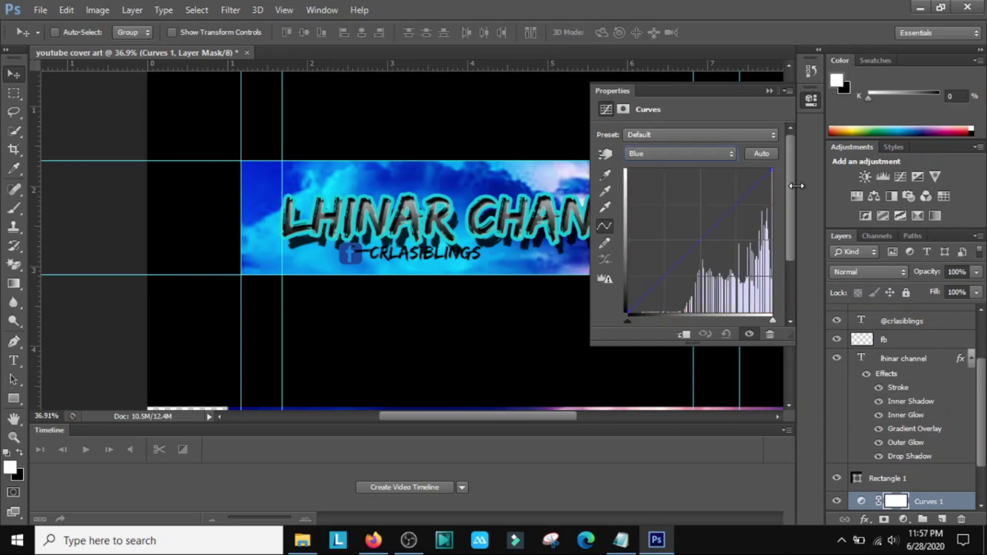
Add a Vibrance adjustment layer with vibrance +42 and saturation +70.
{"action": "left_click", "coordinate": [934, 176]}
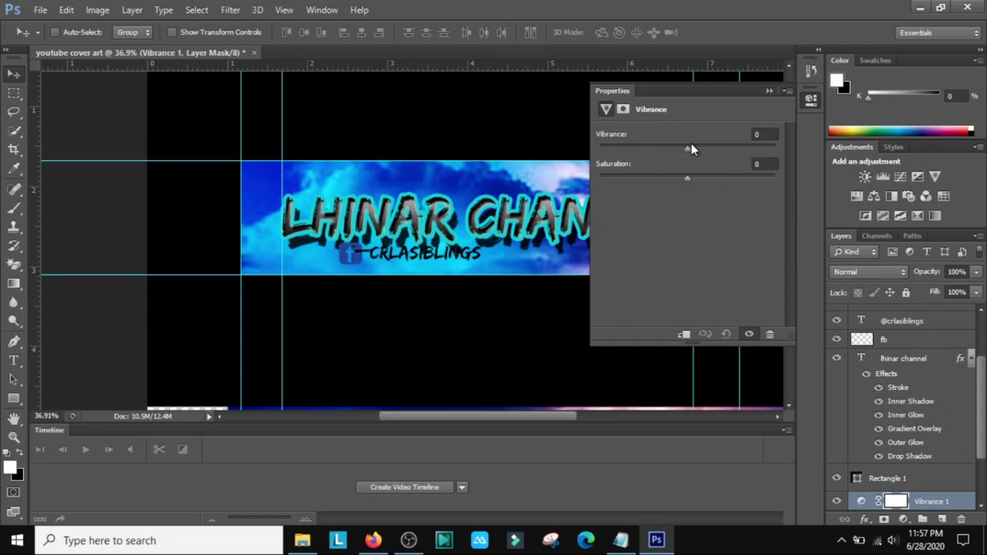
{"action": "left_click_drag", "start_coordinate": [688, 148], "coordinate": [723, 151]}
{"action": "left_click_drag", "start_coordinate": [686, 180], "coordinate": [750, 181]}
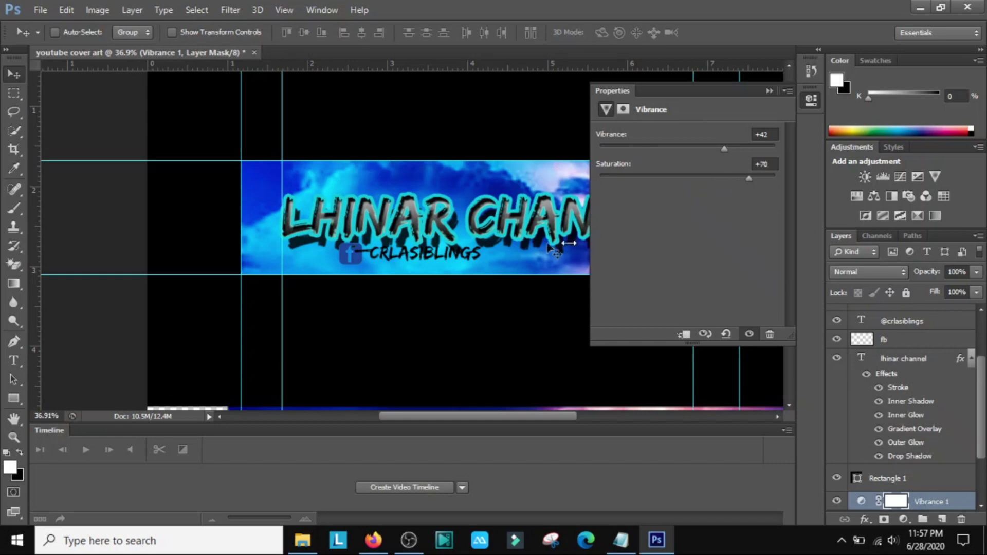
{"action": "scroll", "coordinate": [534, 300], "scroll_direction": "down", "scroll_amount": 1}
{"action": "scroll", "coordinate": [535, 308], "scroll_direction": "up", "scroll_amount": 1}
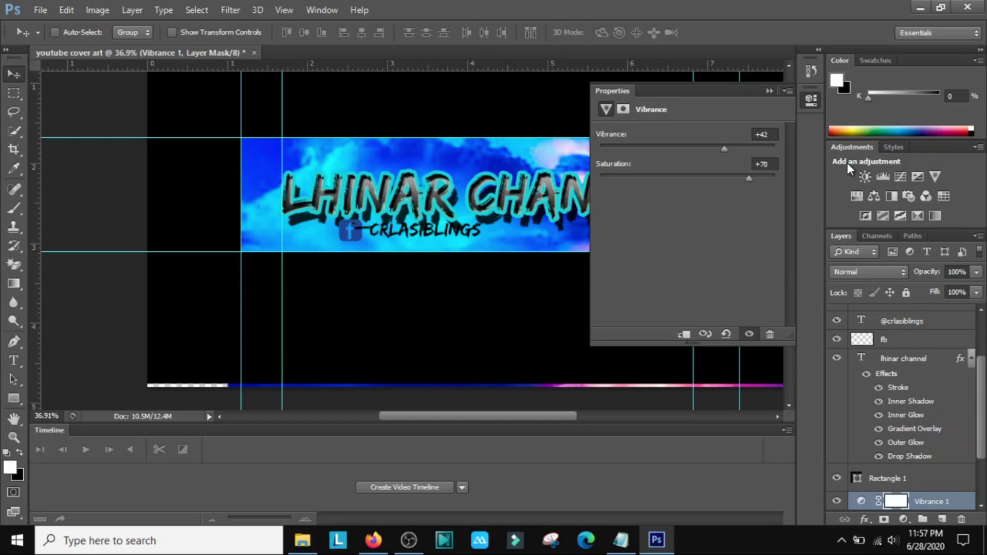
{"action": "left_click", "coordinate": [855, 196]}
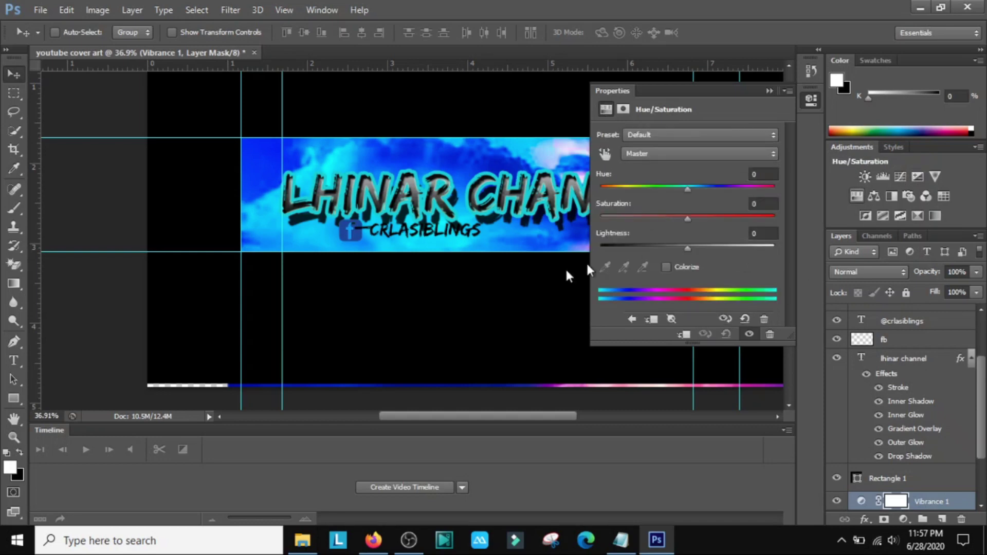
Set Hue/Saturation to hue +8, saturation +27 and lightness +6, then collapse Properties.
{"action": "left_click_drag", "start_coordinate": [687, 190], "coordinate": [735, 189]}
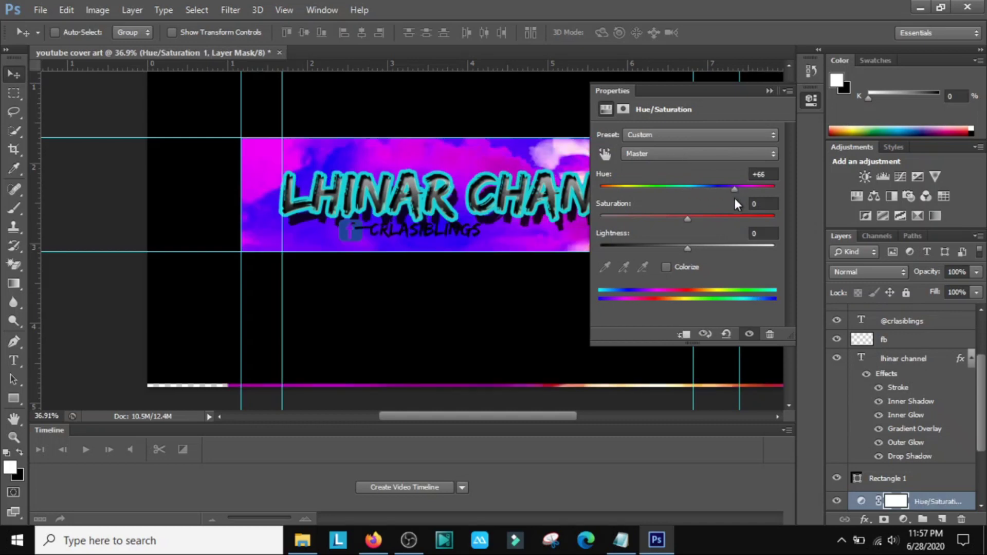
{"action": "left_click_drag", "start_coordinate": [736, 189], "coordinate": [665, 187]}
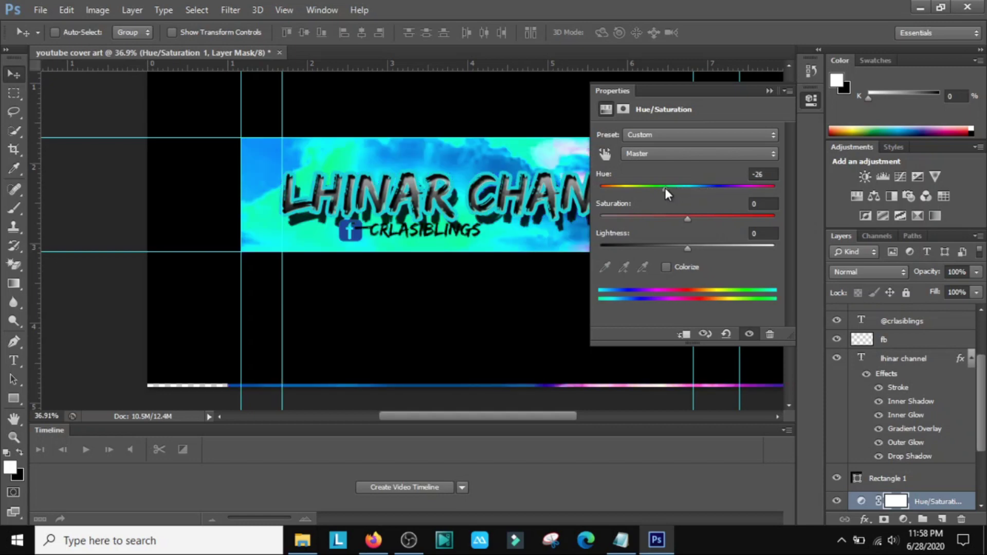
{"action": "left_click_drag", "start_coordinate": [665, 187], "coordinate": [692, 188]}
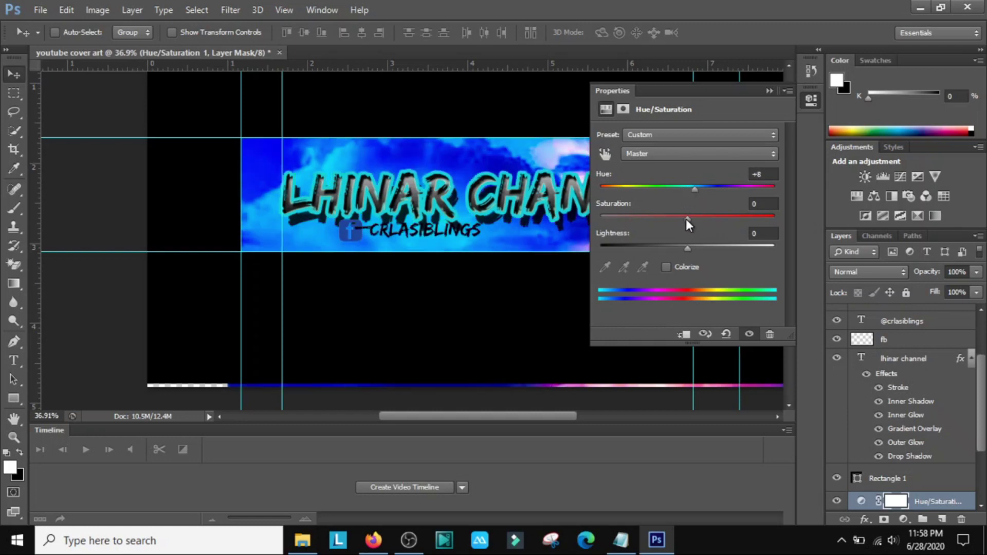
{"action": "left_click_drag", "start_coordinate": [686, 219], "coordinate": [703, 218]}
{"action": "left_click_drag", "start_coordinate": [704, 222], "coordinate": [665, 249]}
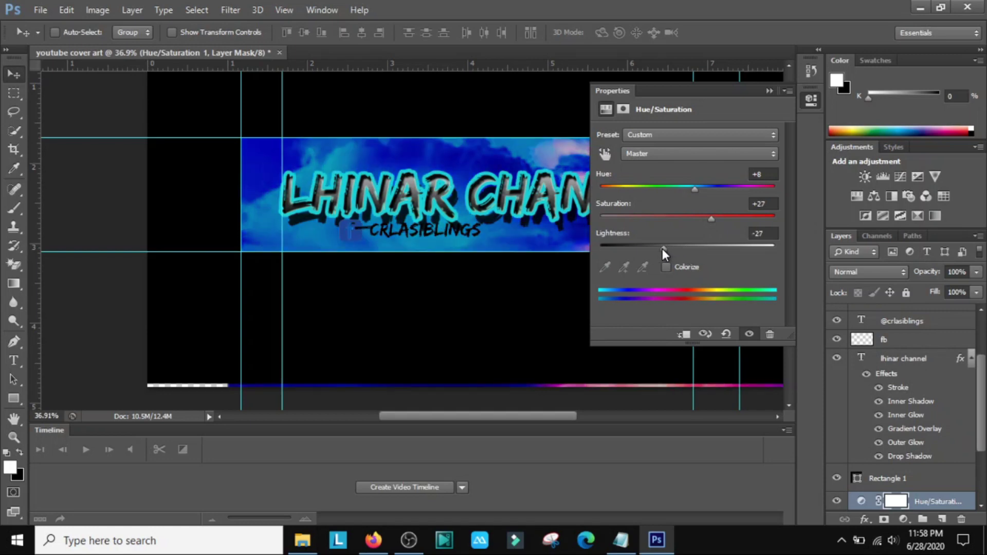
{"action": "left_click_drag", "start_coordinate": [663, 248], "coordinate": [723, 248]}
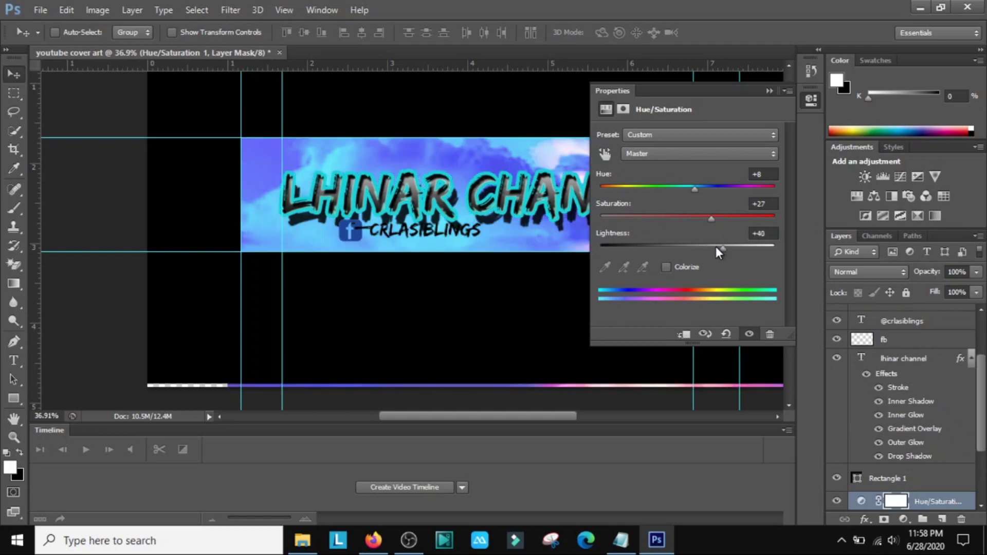
{"action": "left_click_drag", "start_coordinate": [720, 247], "coordinate": [693, 251]}
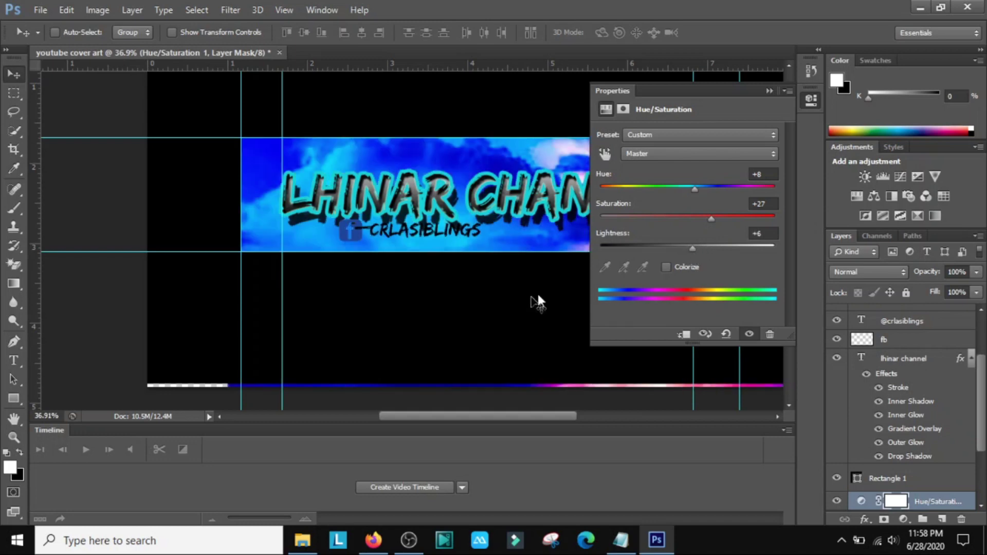
{"action": "left_click", "coordinate": [770, 91]}
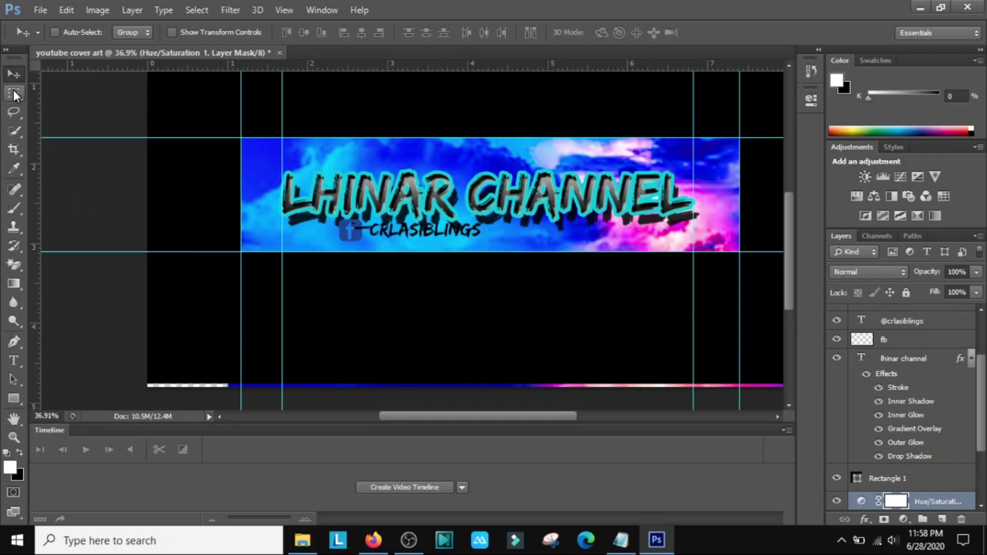
Select the Eraser Tool with an 825 px soft brush.
{"action": "left_click", "coordinate": [14, 264]}
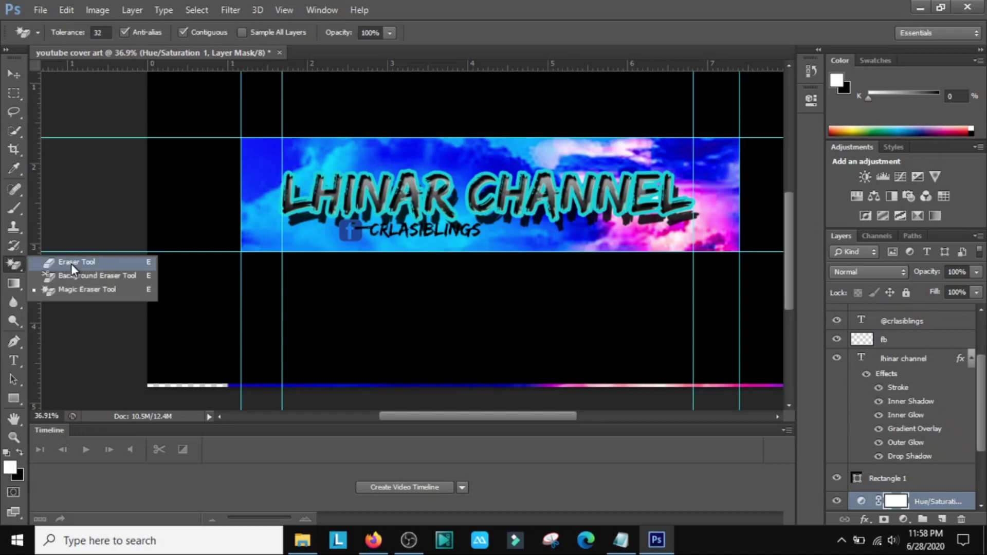
{"action": "left_click", "coordinate": [72, 262]}
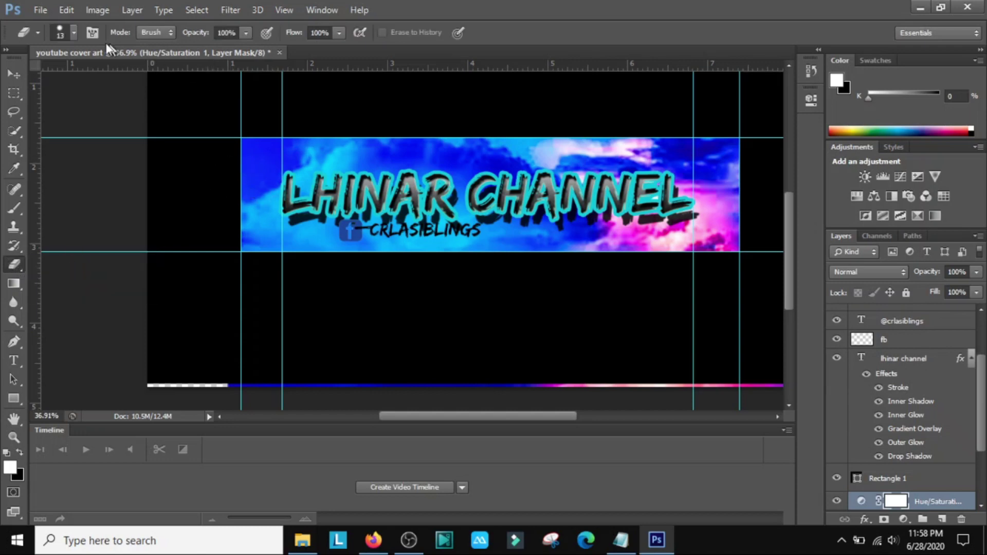
{"action": "left_click", "coordinate": [74, 32]}
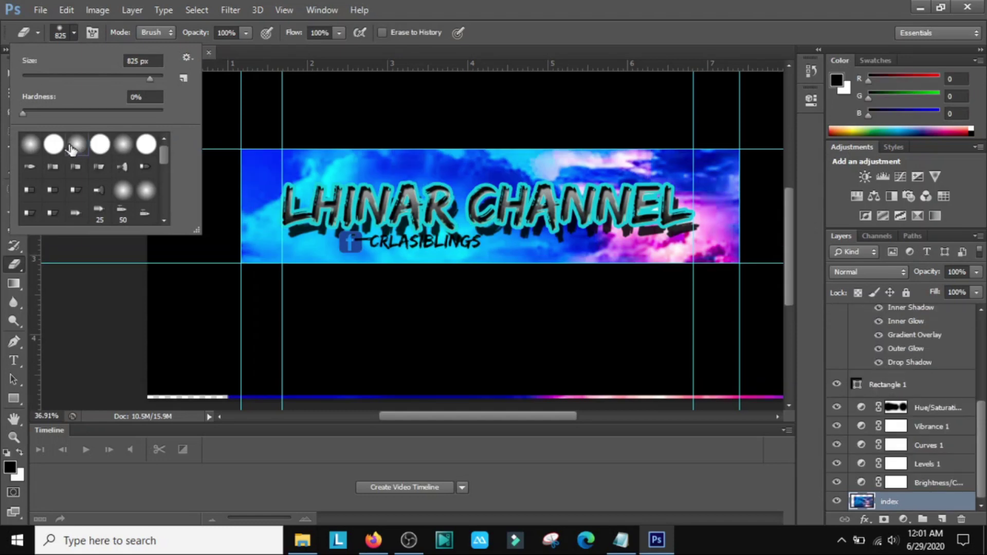
{"action": "left_click", "coordinate": [231, 216]}
Erase the cloud image's left and right ends to transparency, undoing attempts as needed.
{"action": "left_click_drag", "start_coordinate": [231, 215], "coordinate": [199, 209]}
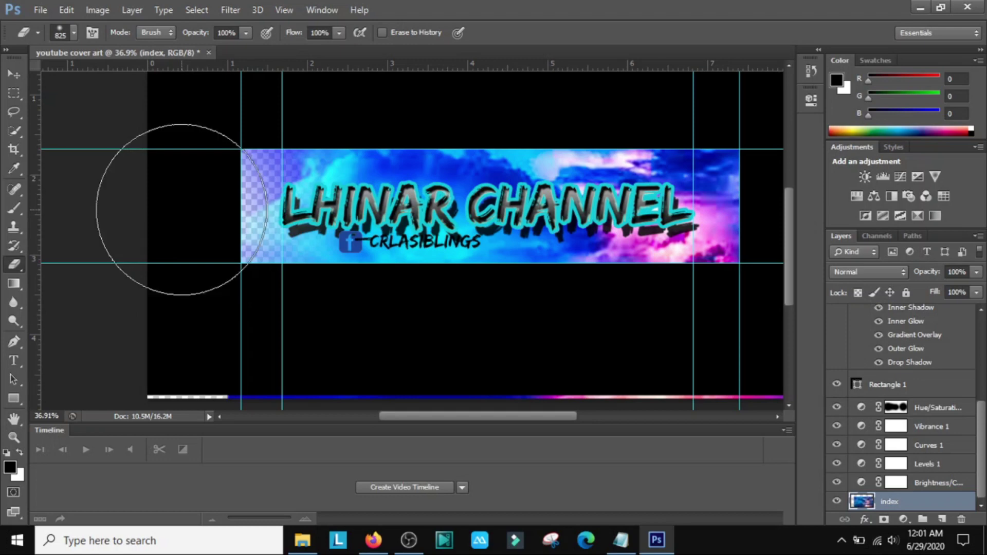
{"action": "key", "text": "ctrl+z"}
{"action": "key", "text": "ctrl+z"}
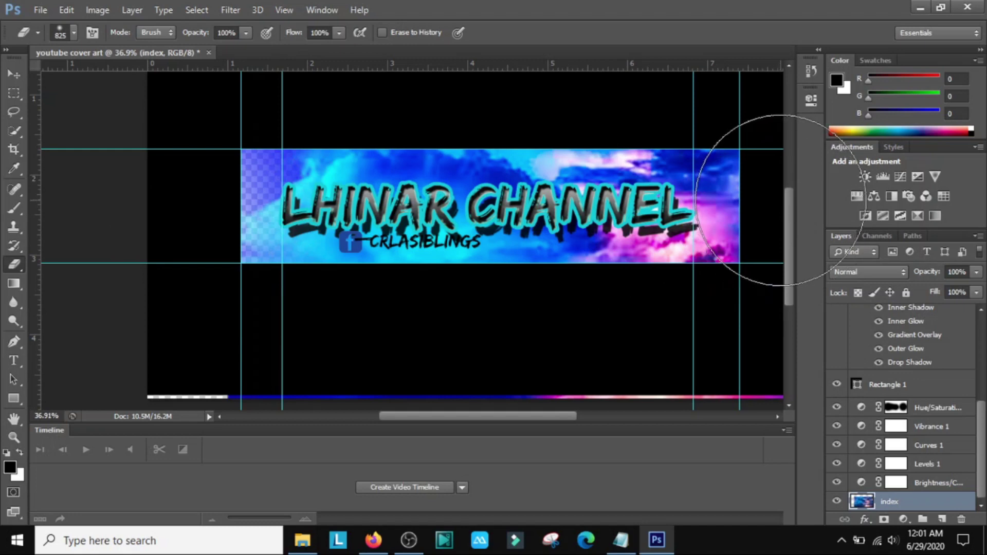
{"action": "left_click", "coordinate": [780, 200]}
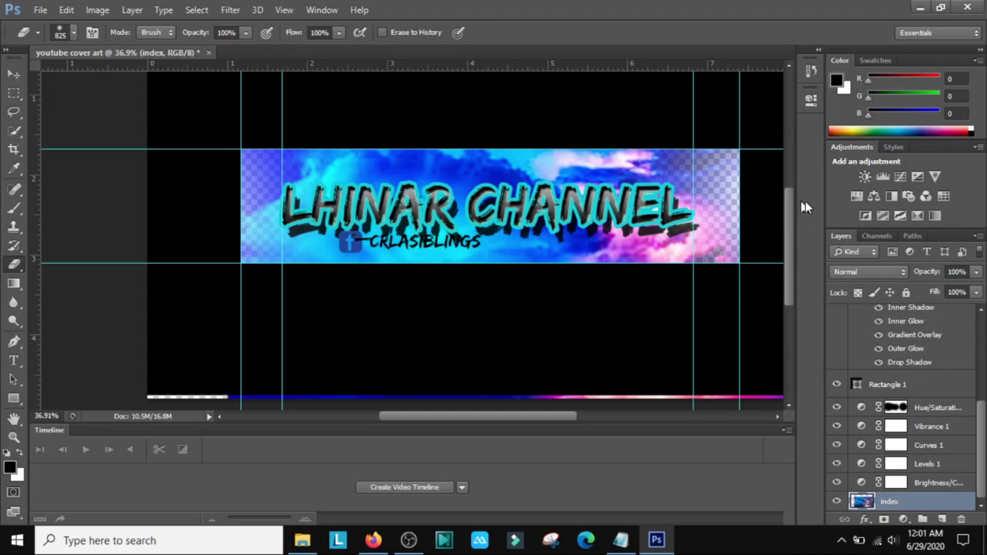
{"action": "key", "text": "ctrl+z"}
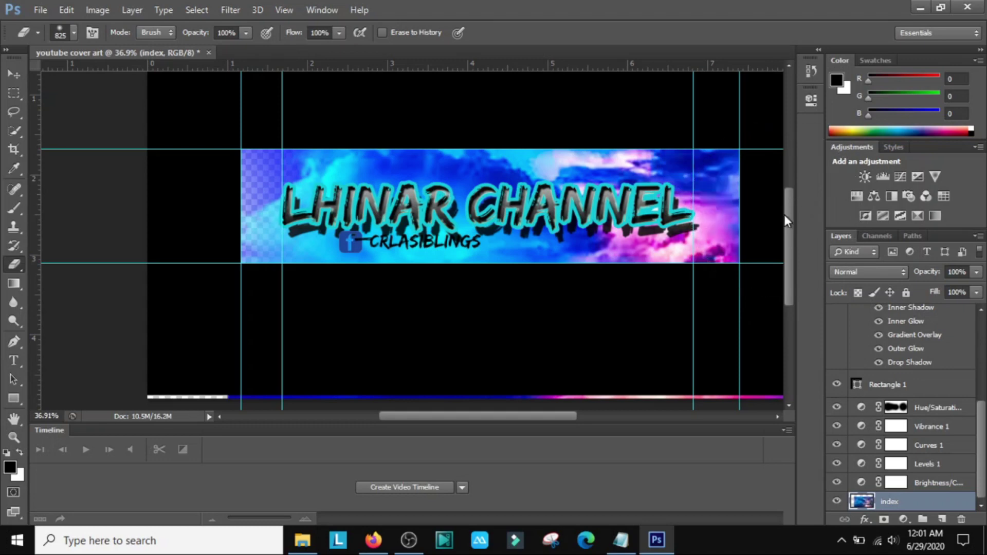
{"action": "left_click_drag", "start_coordinate": [785, 221], "coordinate": [785, 220]}
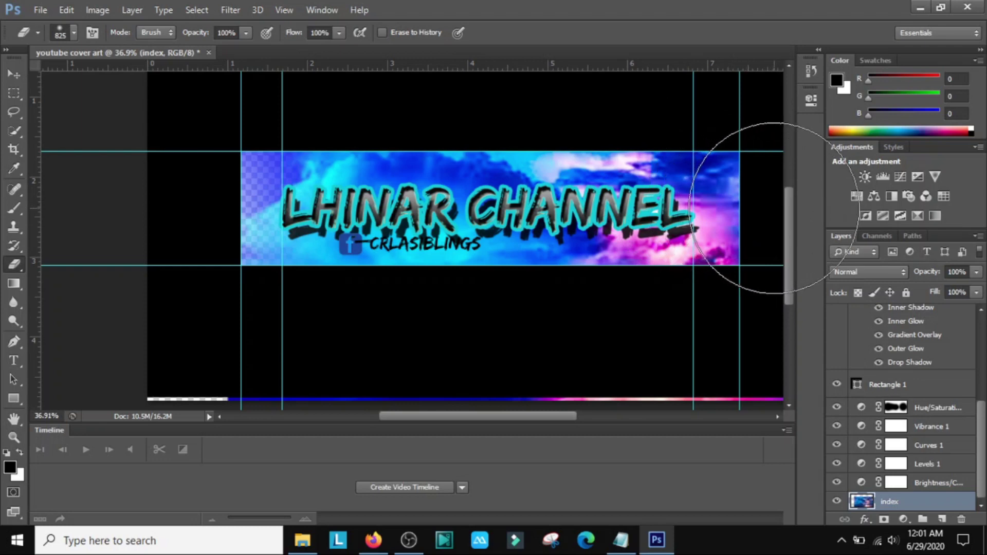
{"action": "left_click", "coordinate": [784, 208]}
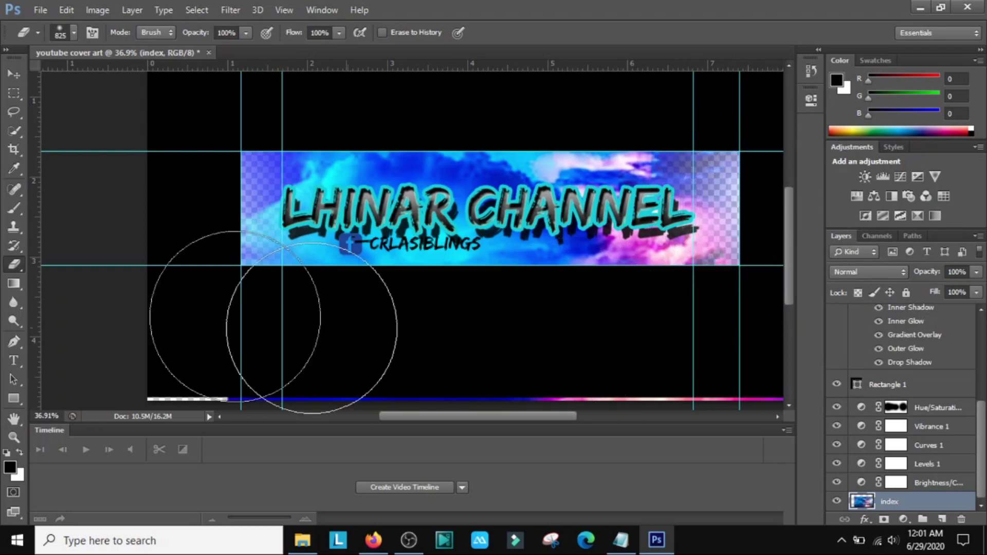
{"action": "left_click", "coordinate": [42, 7]}
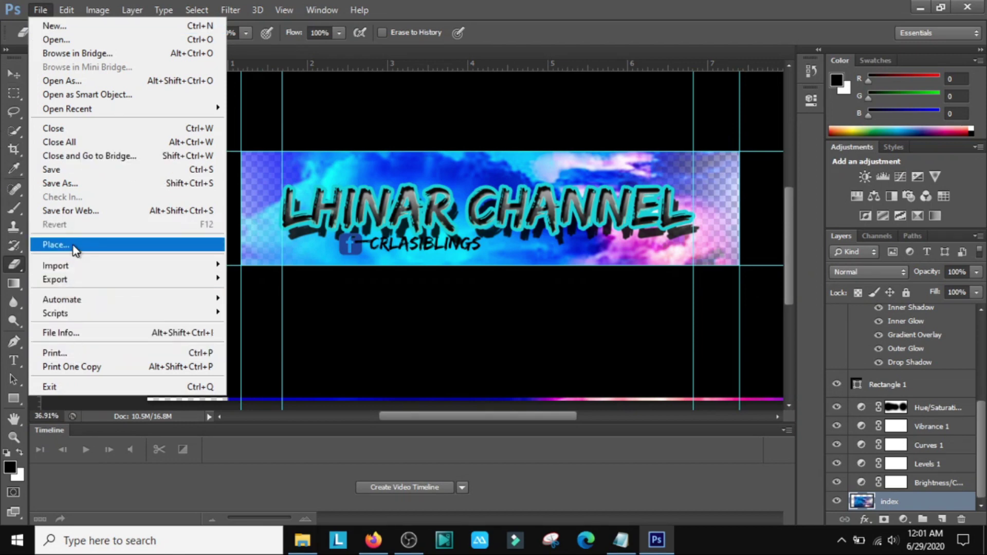
Save a PNG copy named 'youtube cover art try.png' in Downloads.
{"action": "left_click", "coordinate": [71, 184]}
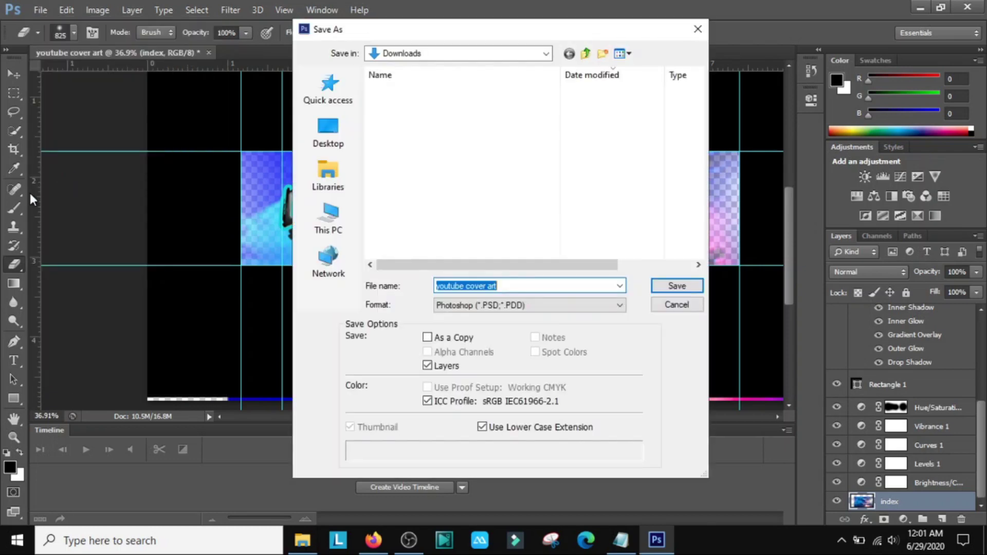
{"action": "left_click", "coordinate": [514, 289]}
{"action": "type", "text": "try"}
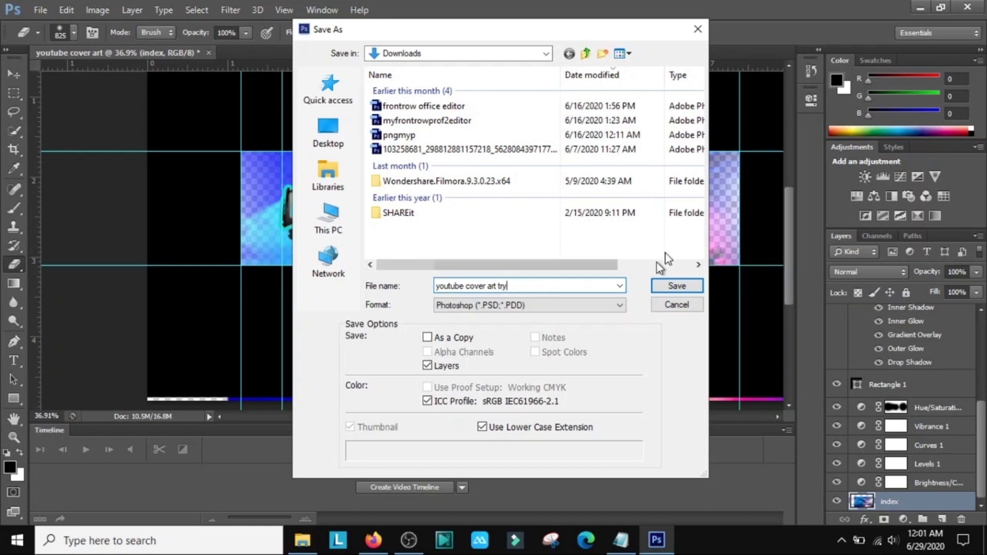
{"action": "left_click", "coordinate": [542, 308]}
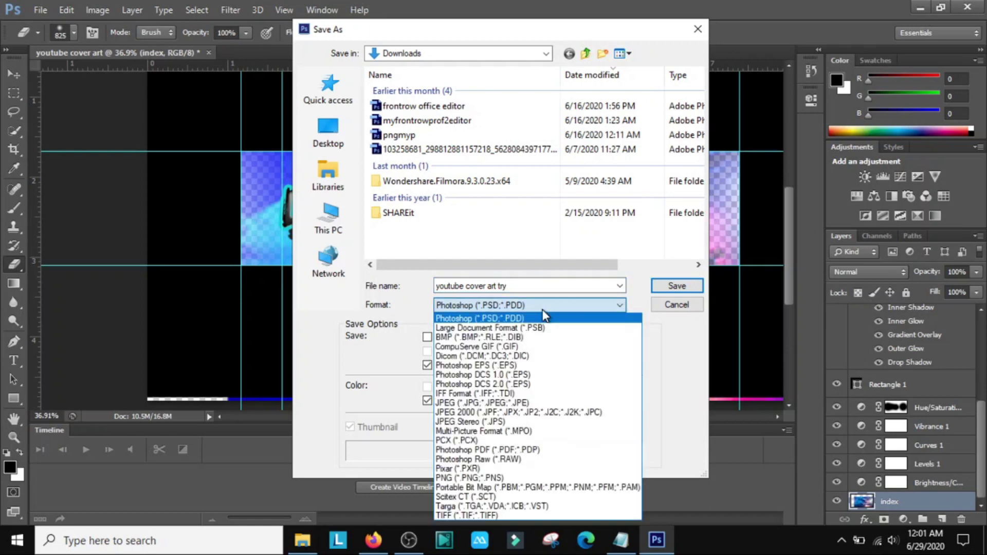
{"action": "left_click", "coordinate": [463, 478]}
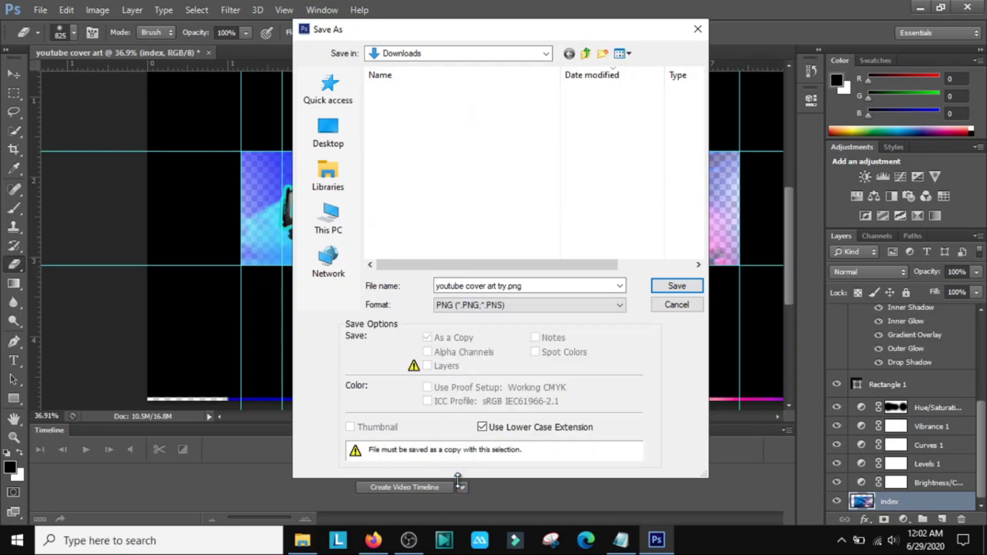
{"action": "left_click", "coordinate": [684, 288]}
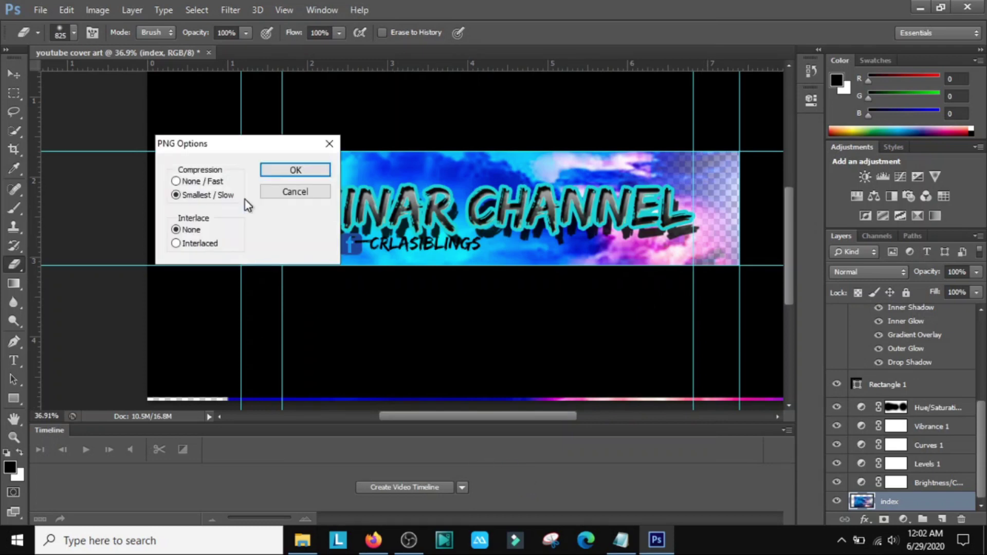
{"action": "left_click", "coordinate": [288, 170]}
{"action": "mouse_move", "coordinate": [374, 541]}
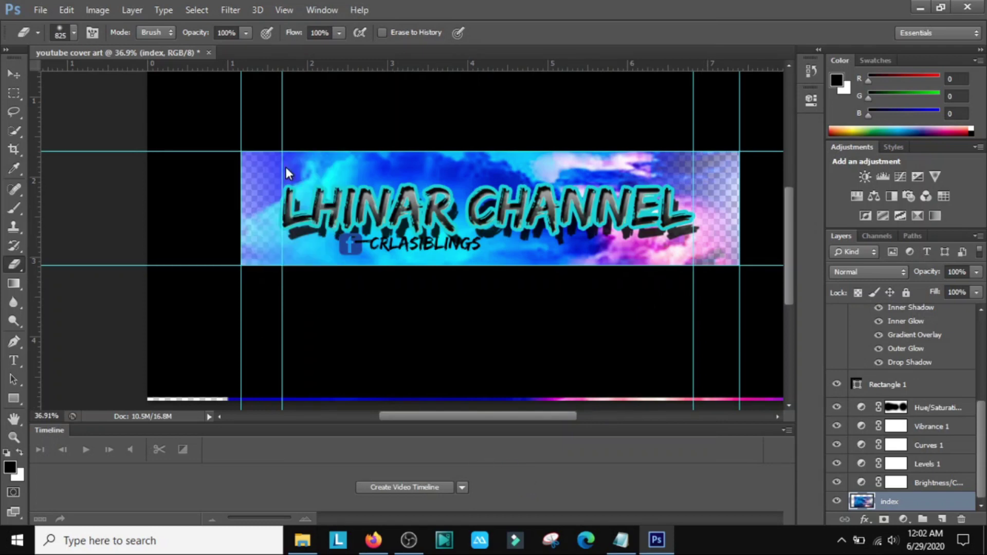
{"action": "left_click", "coordinate": [384, 542]}
Upload 'youtube cover art try' as the YouTube channel art with Auto Enhance on.
{"action": "scroll", "coordinate": [246, 238], "scroll_direction": "up", "scroll_amount": 5}
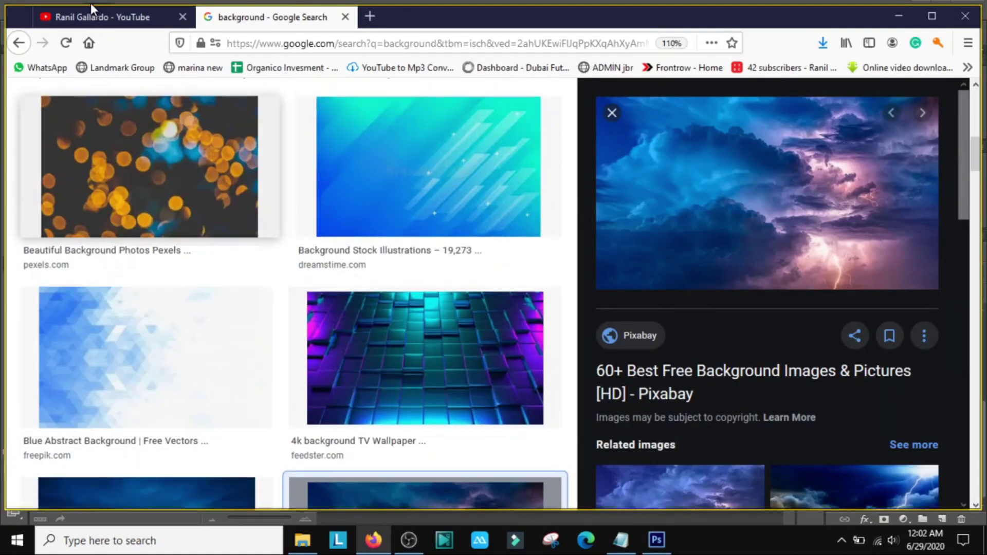
{"action": "left_click", "coordinate": [90, 16]}
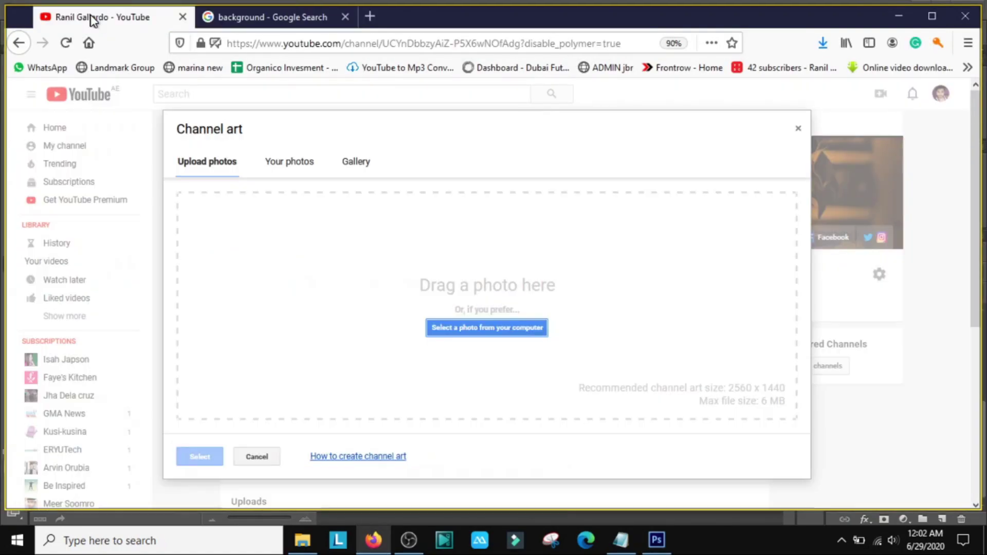
{"action": "left_click", "coordinate": [498, 329]}
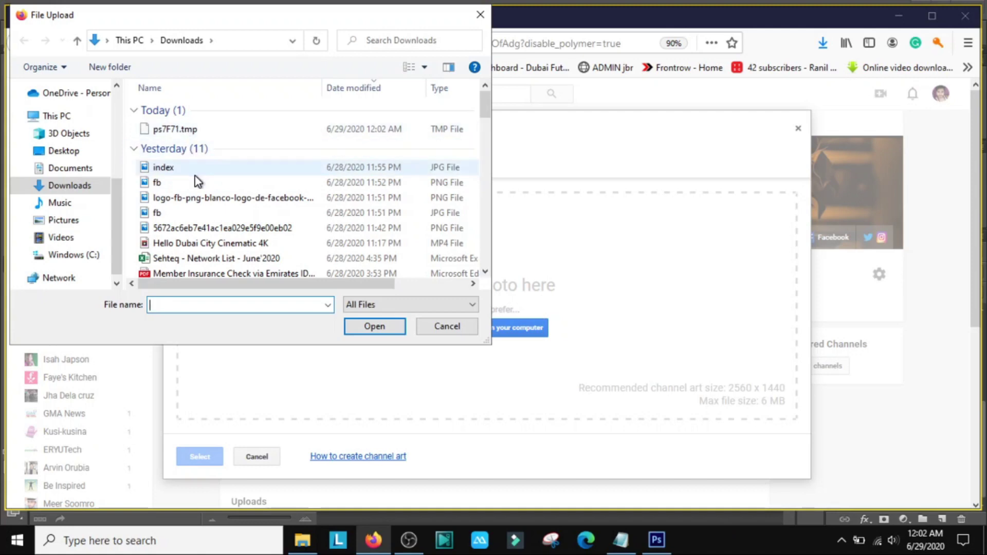
{"action": "double_click", "coordinate": [181, 129]}
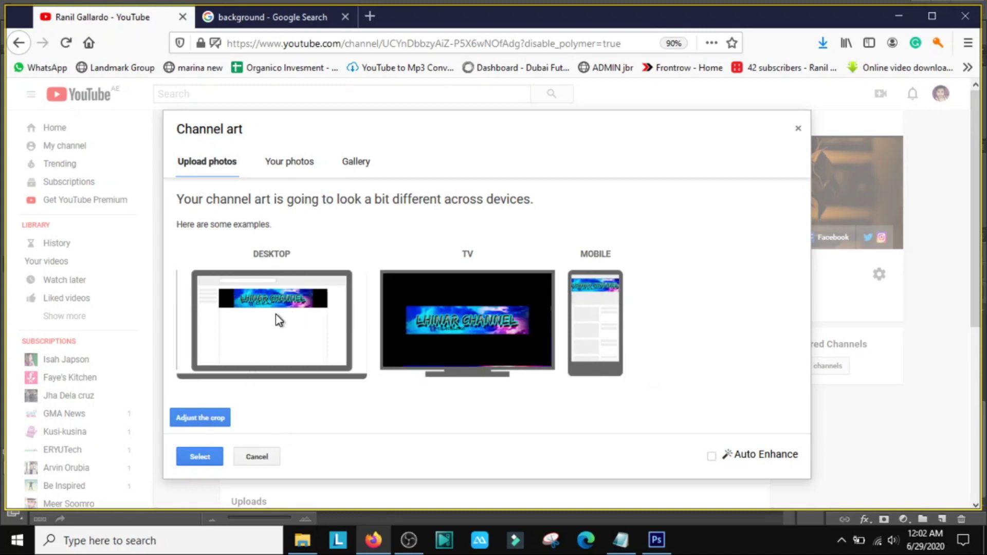
{"action": "left_click", "coordinate": [712, 457]}
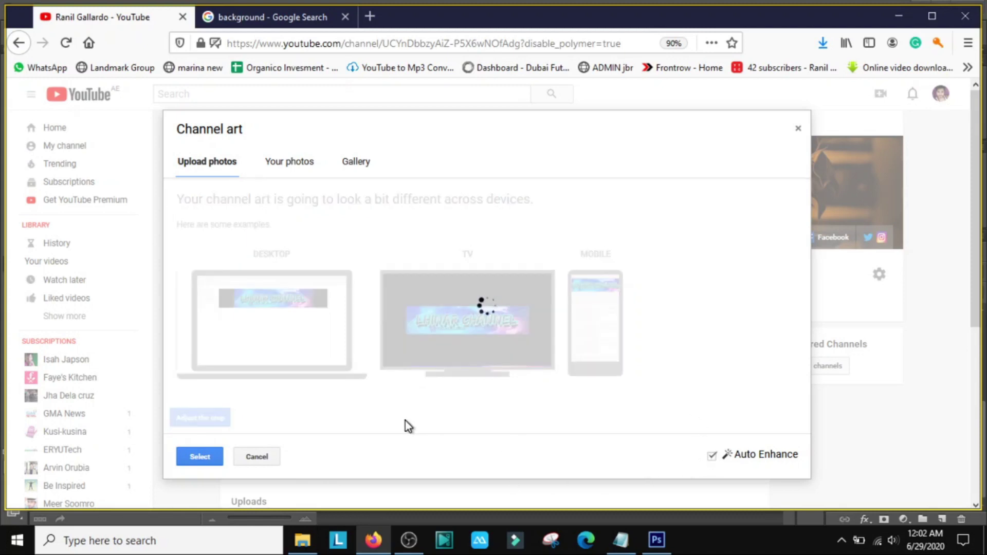
{"action": "left_click", "coordinate": [195, 457]}
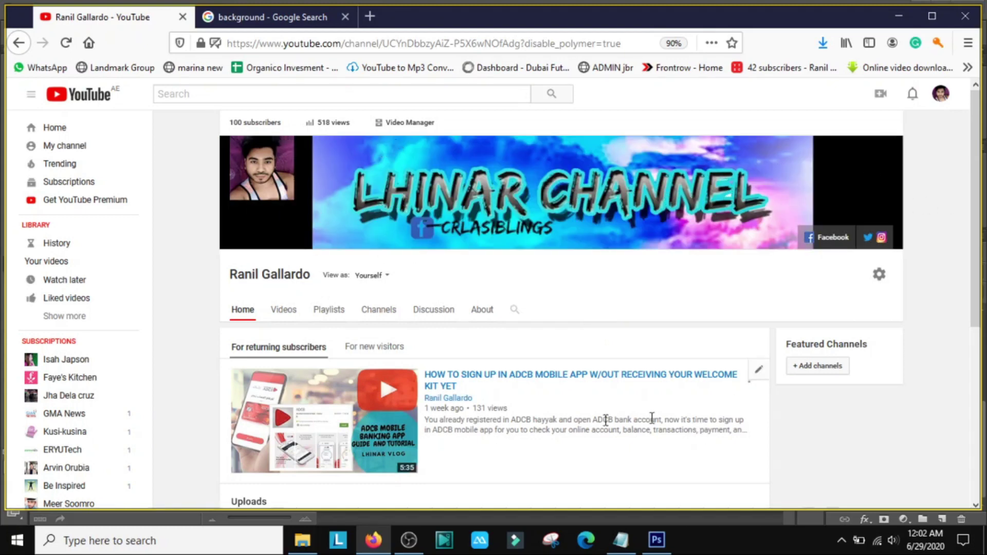
{"action": "left_click", "coordinate": [657, 540]}
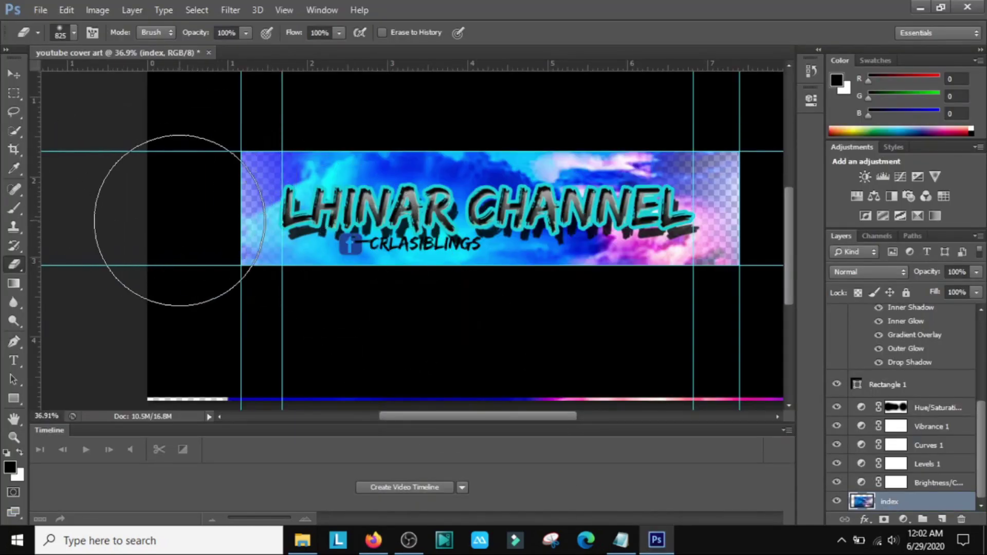
{"action": "mouse_move", "coordinate": [372, 540]}
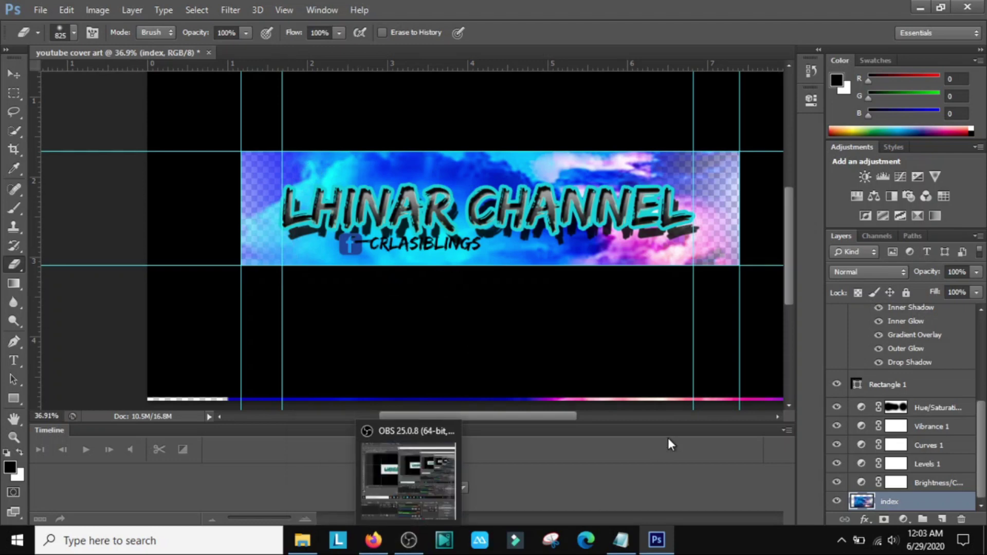
{"action": "left_click", "coordinate": [373, 540]}
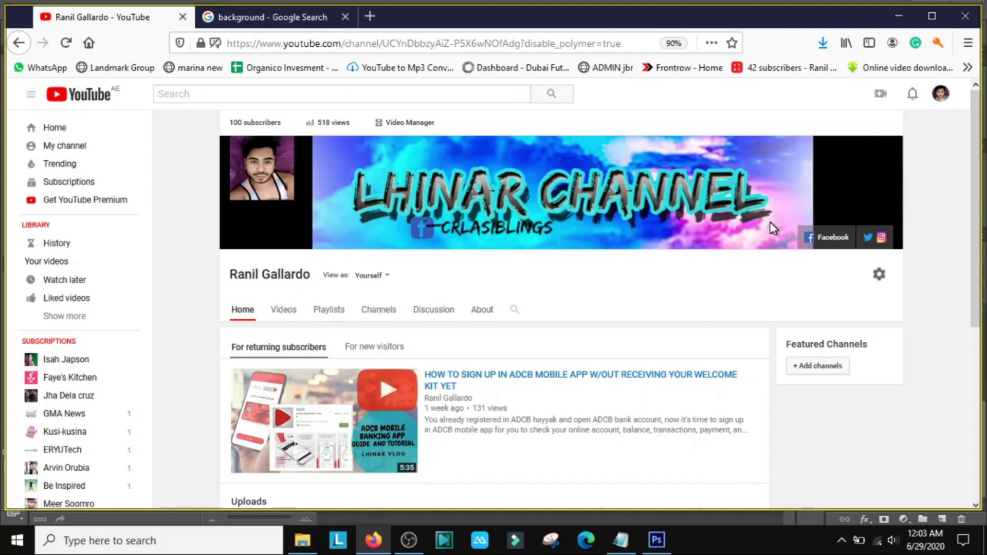
{"action": "mouse_move", "coordinate": [657, 540]}
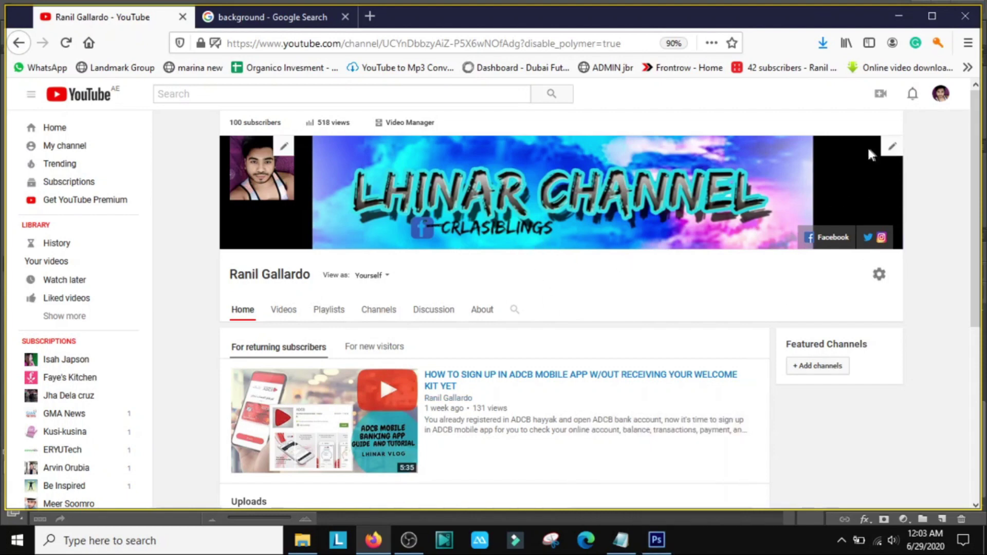
{"action": "left_click", "coordinate": [657, 542]}
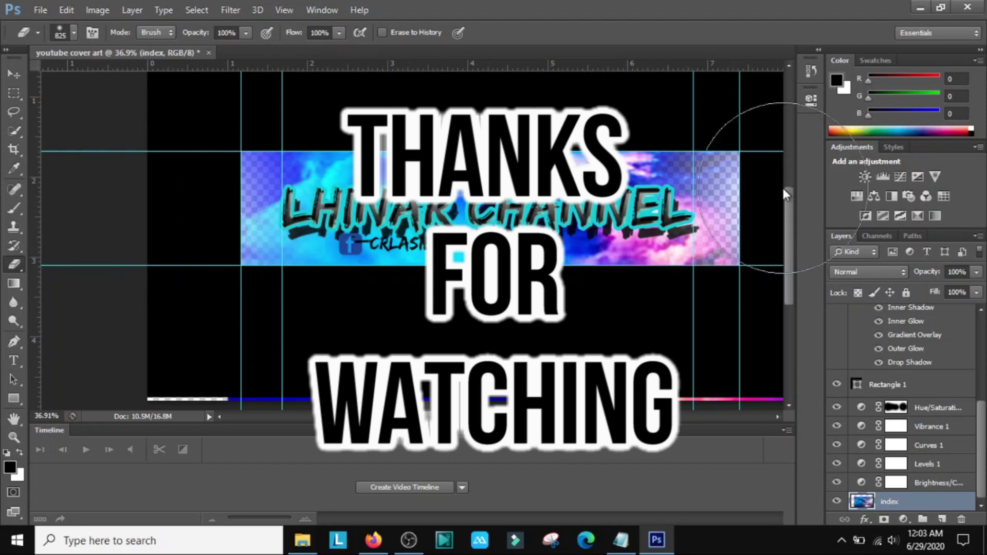
{"action": "left_click", "coordinate": [921, 9]}
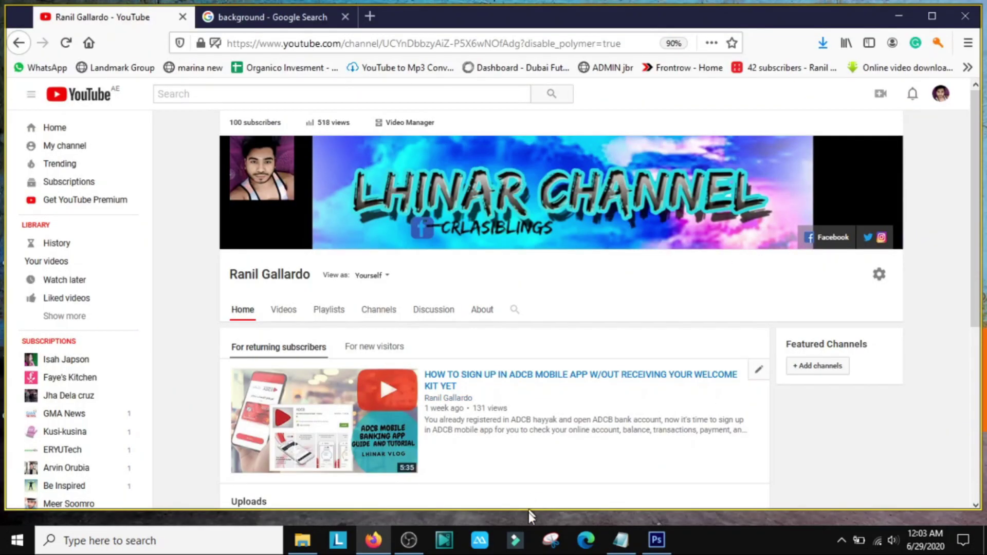